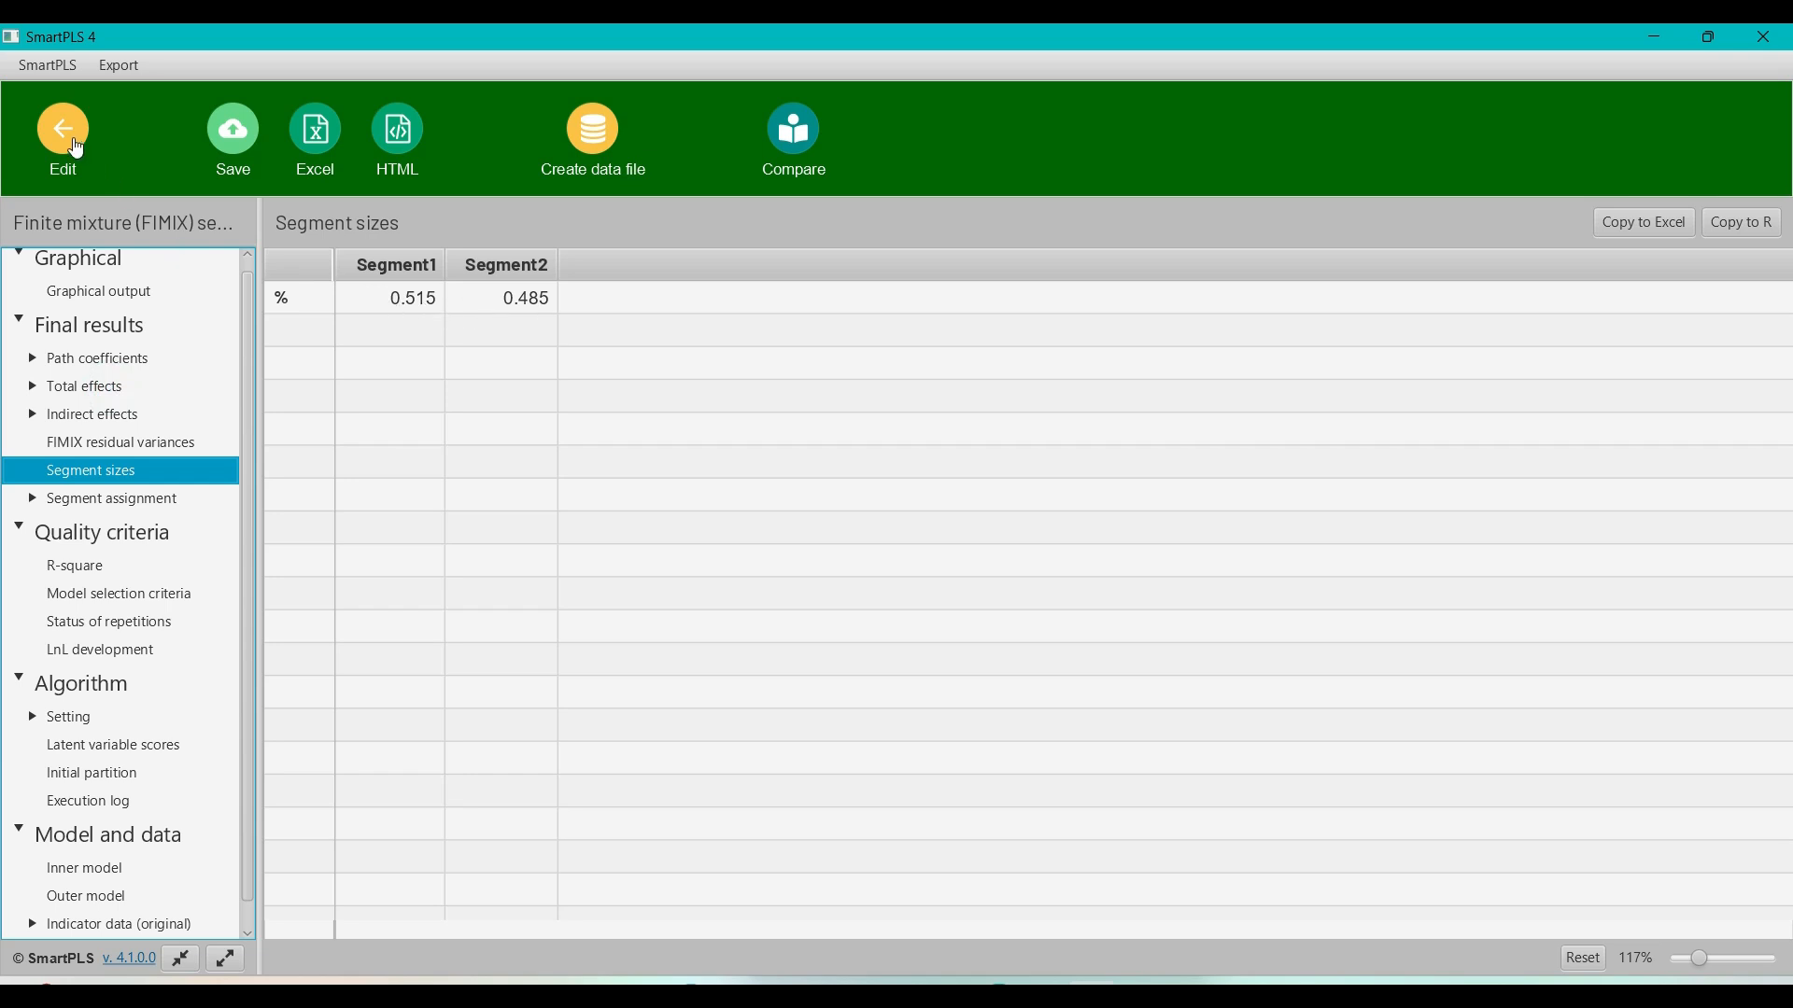
Check the sample size of the casewise-deleted data file in the model's available data files, and reopen the FIMIX report
click(77, 148)
click(260, 224)
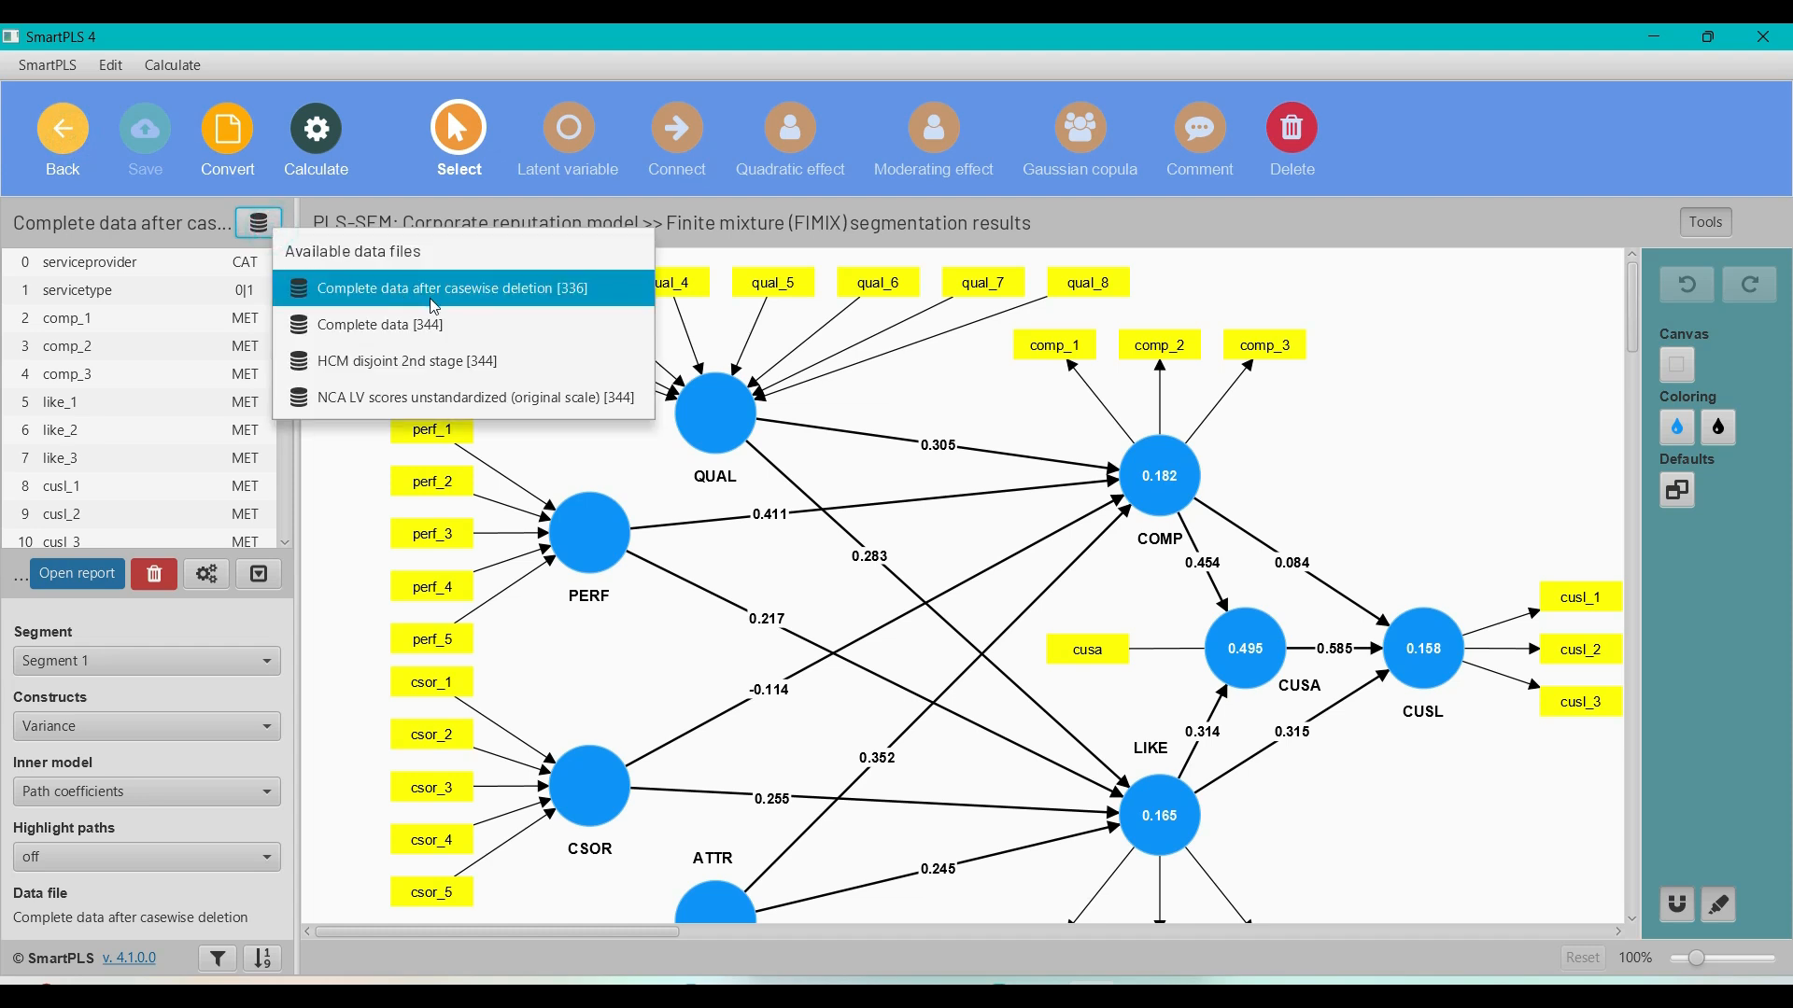
click(363, 537)
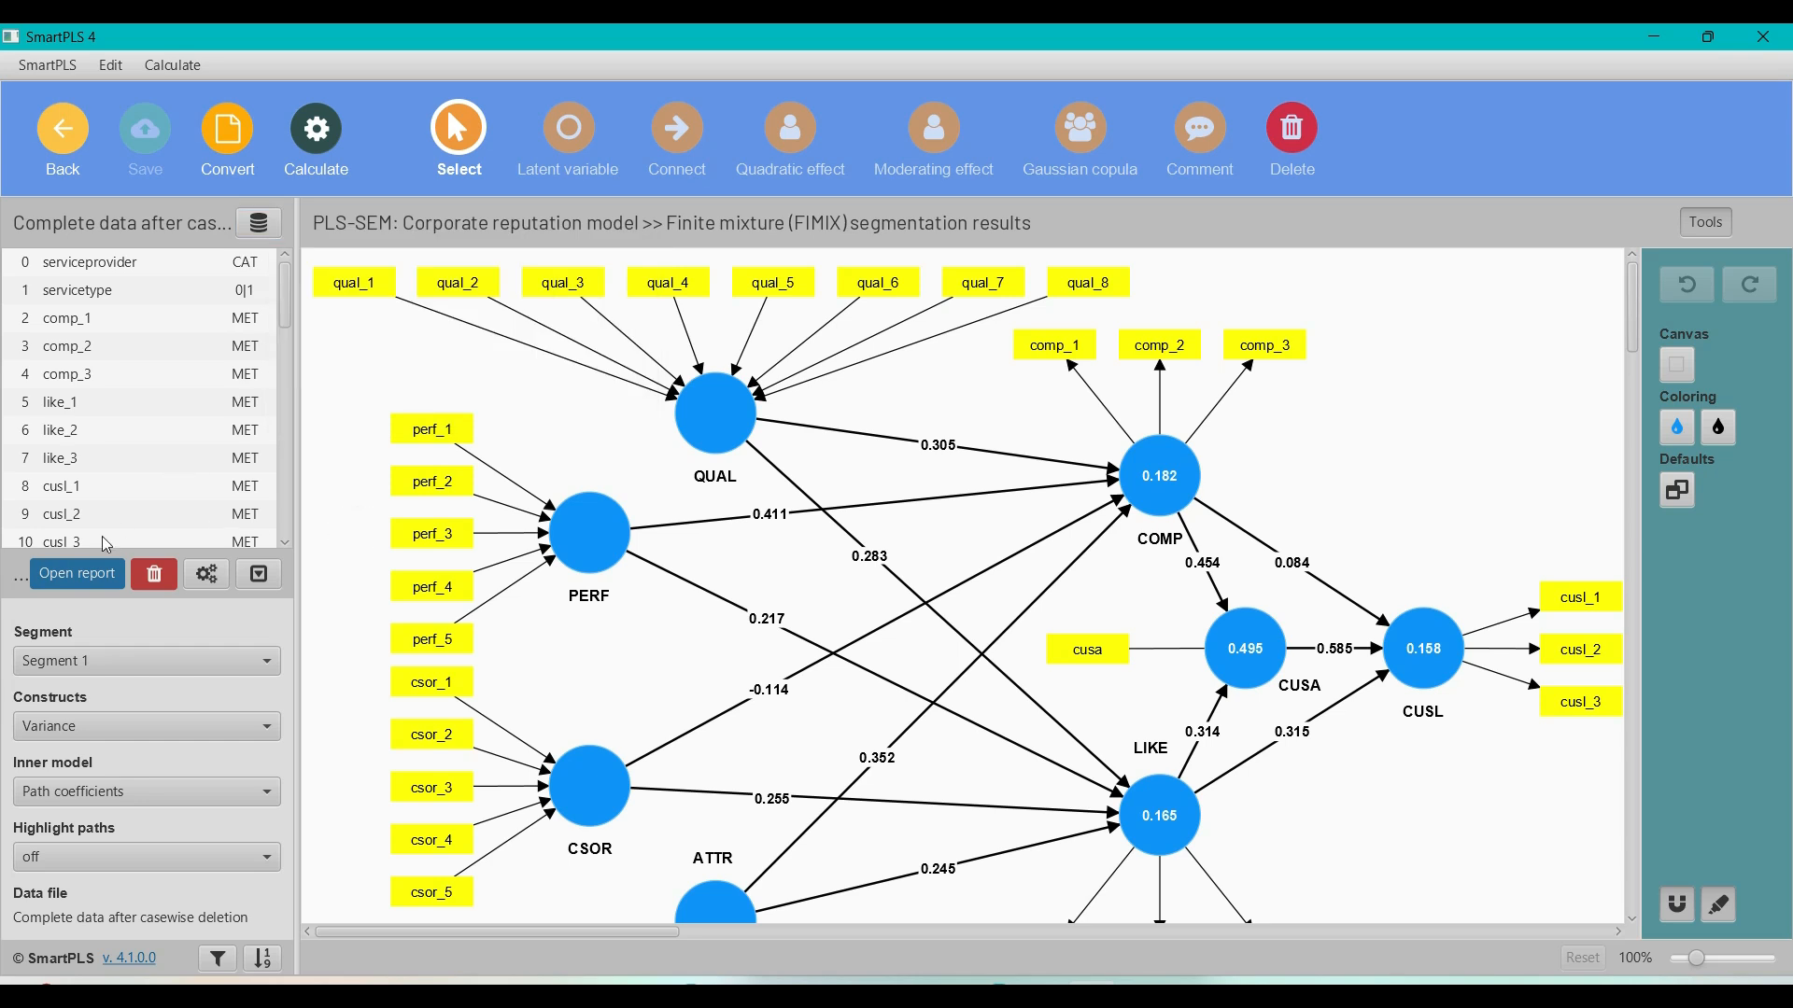
click(82, 575)
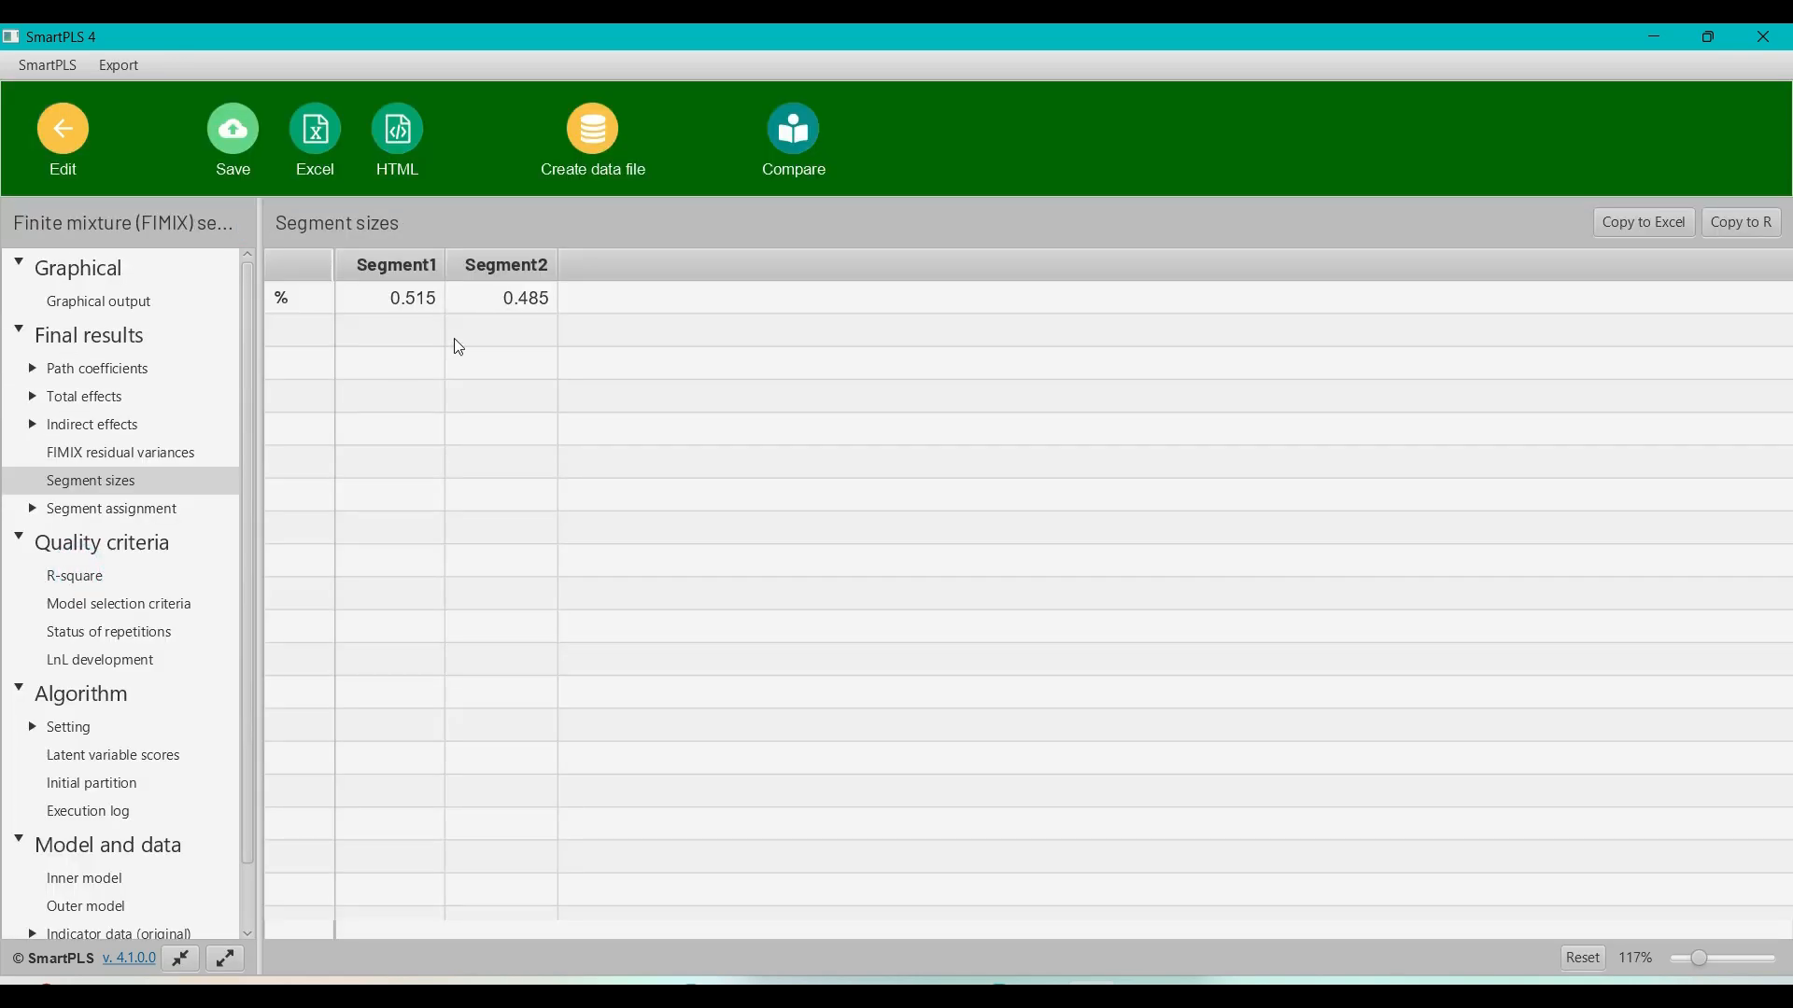
Open the Windows Calculator beside the segment sizes table and multiply 336 by .485
key(super)
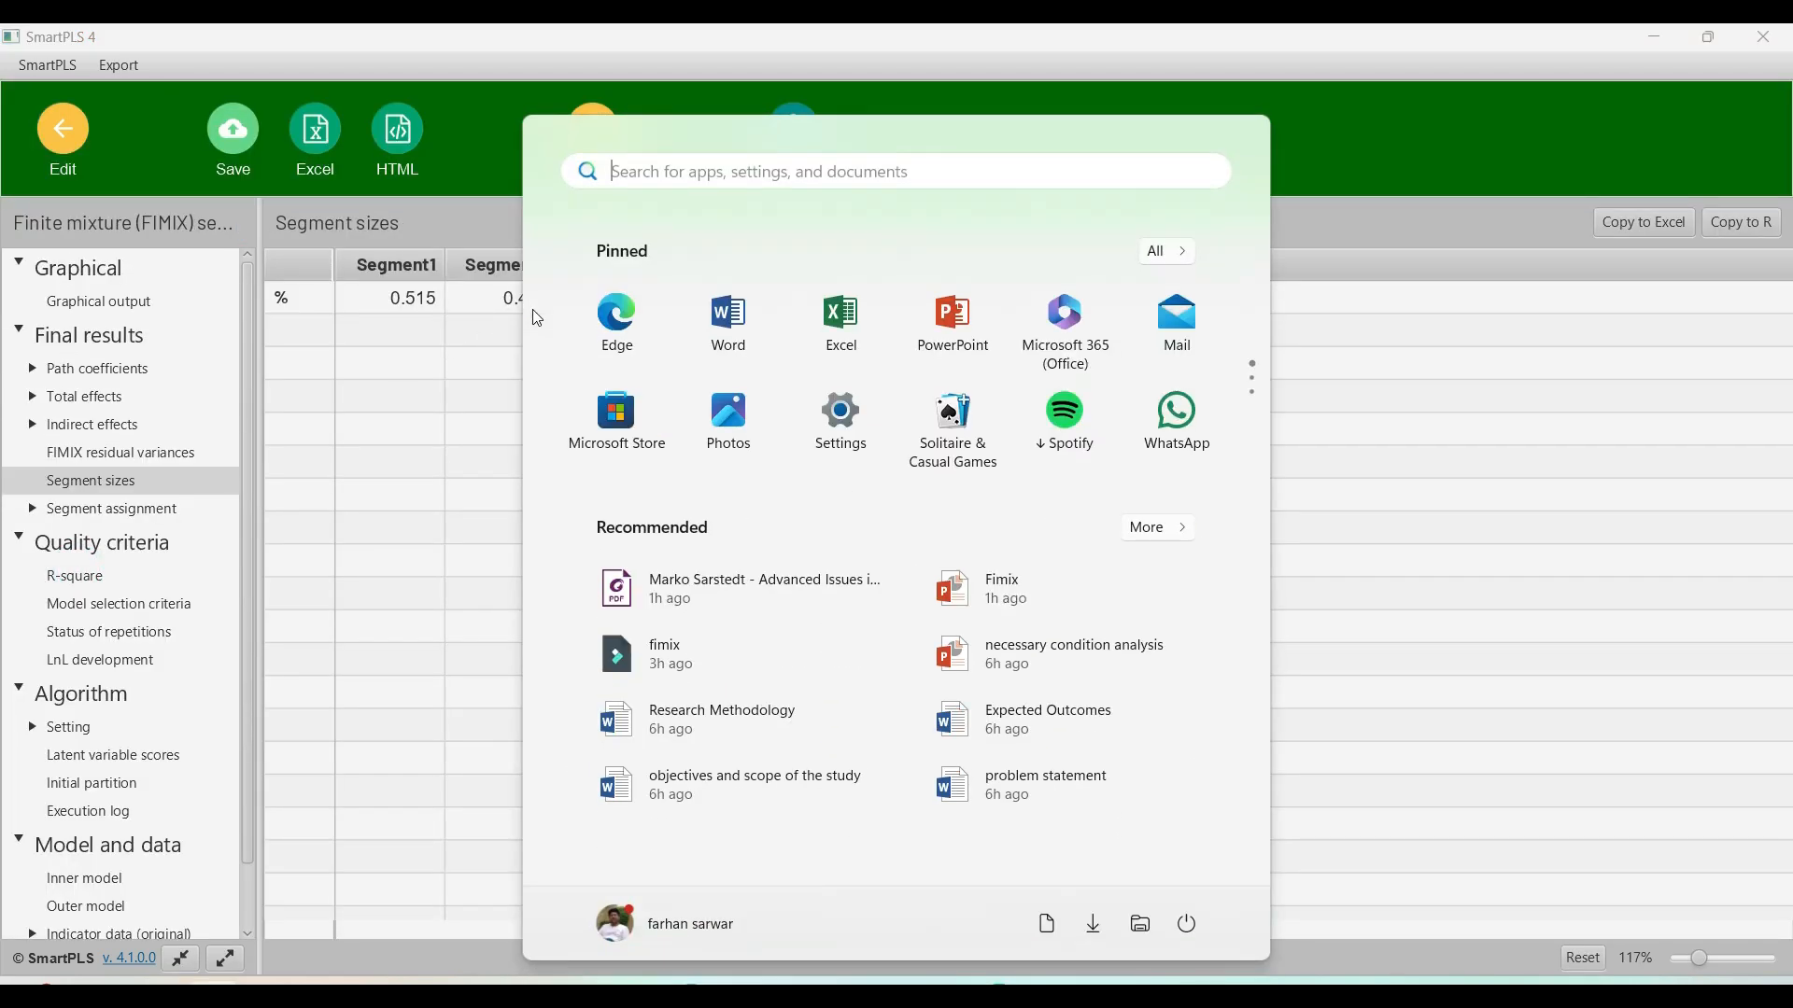
text(calc)
key(Return)
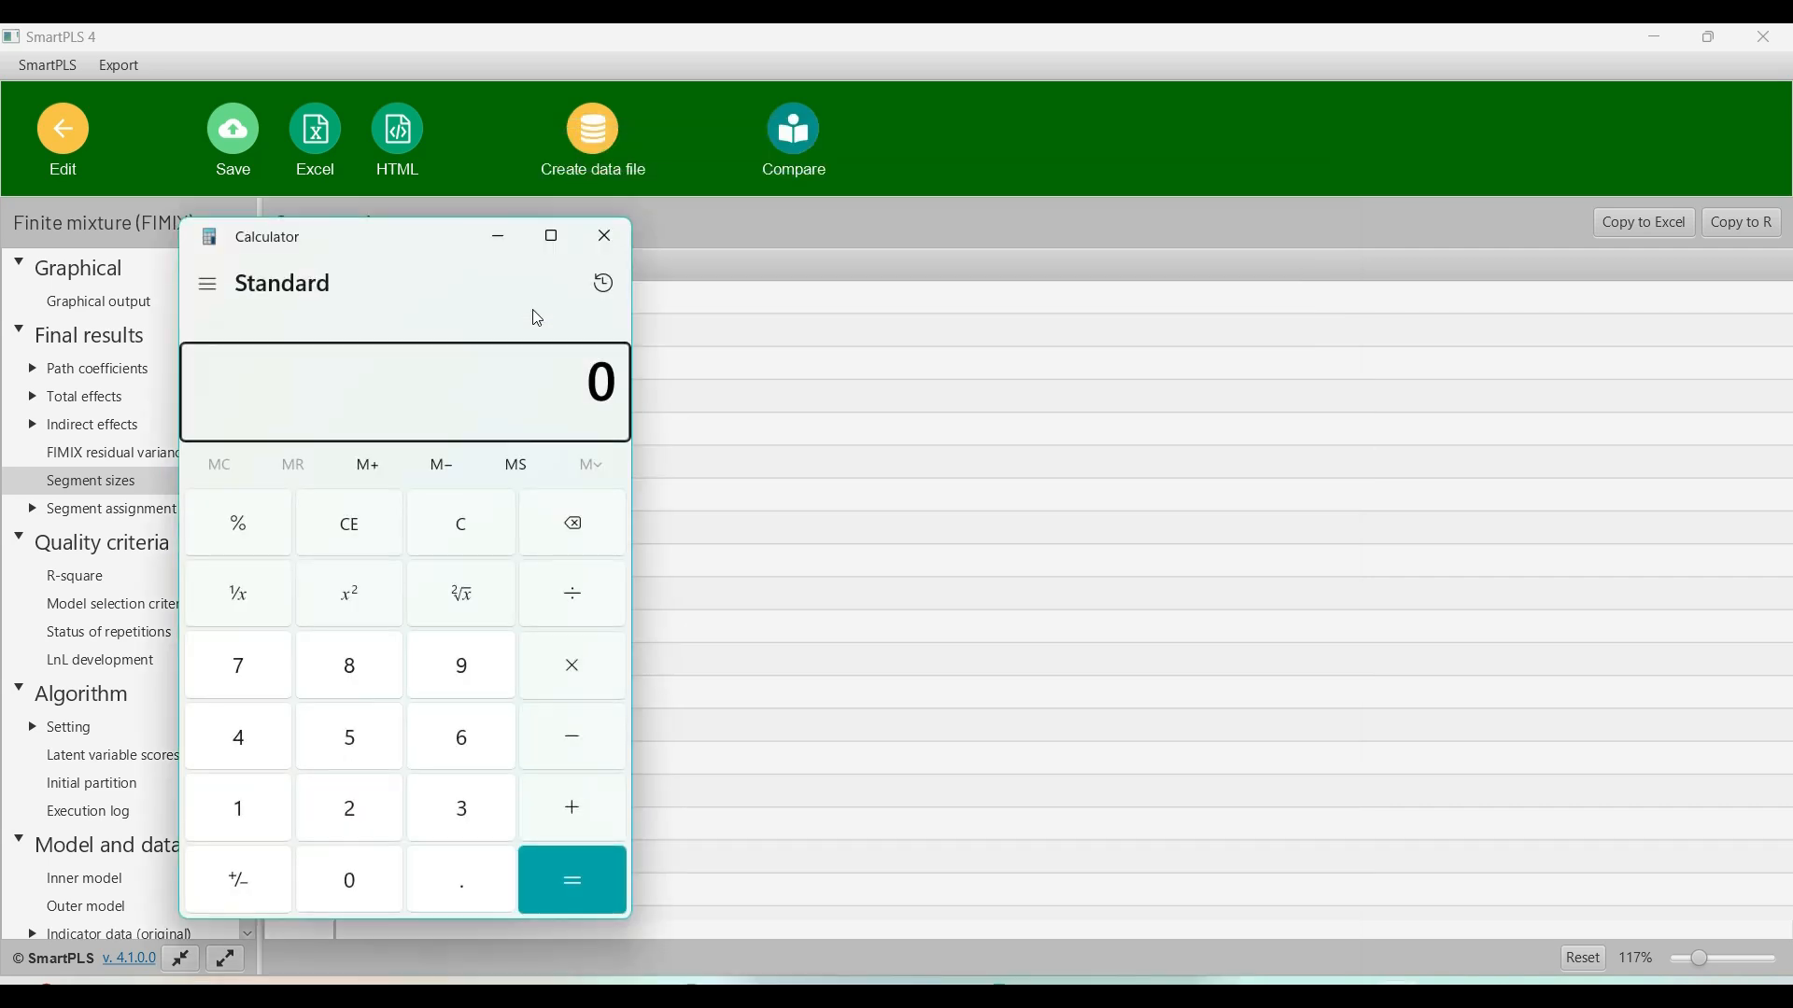
drag(370, 236, 1008, 254)
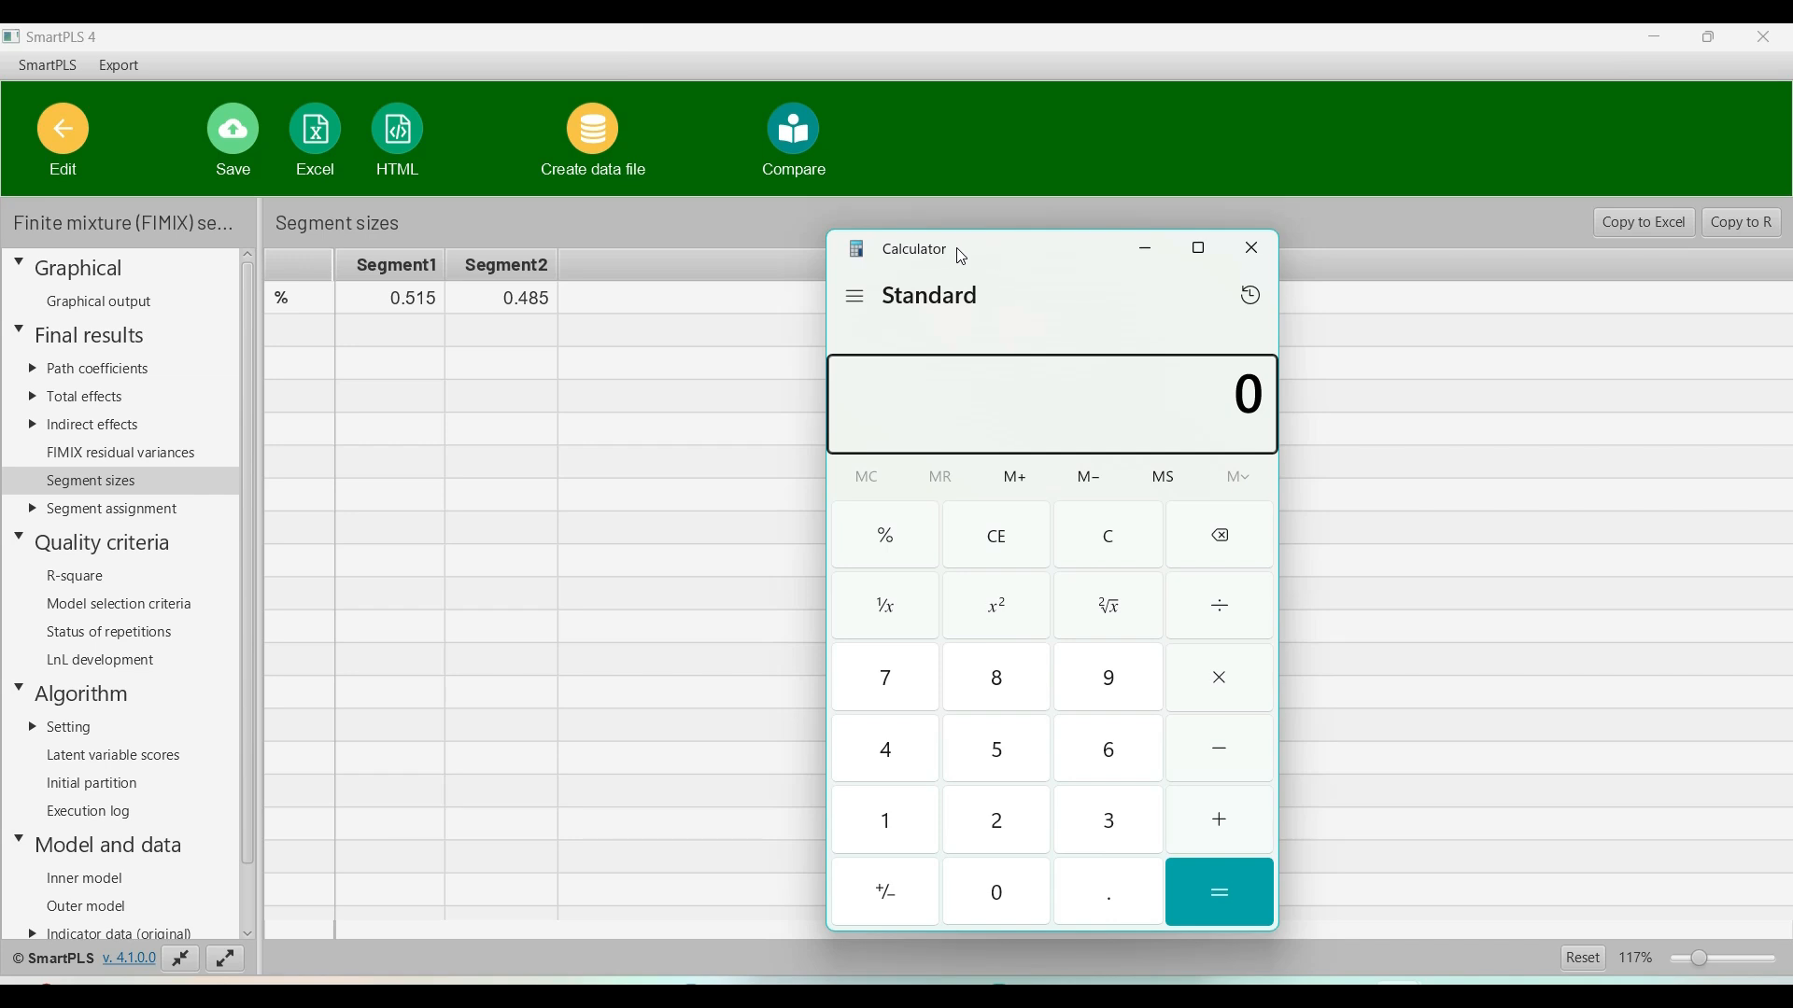
text(336*.)
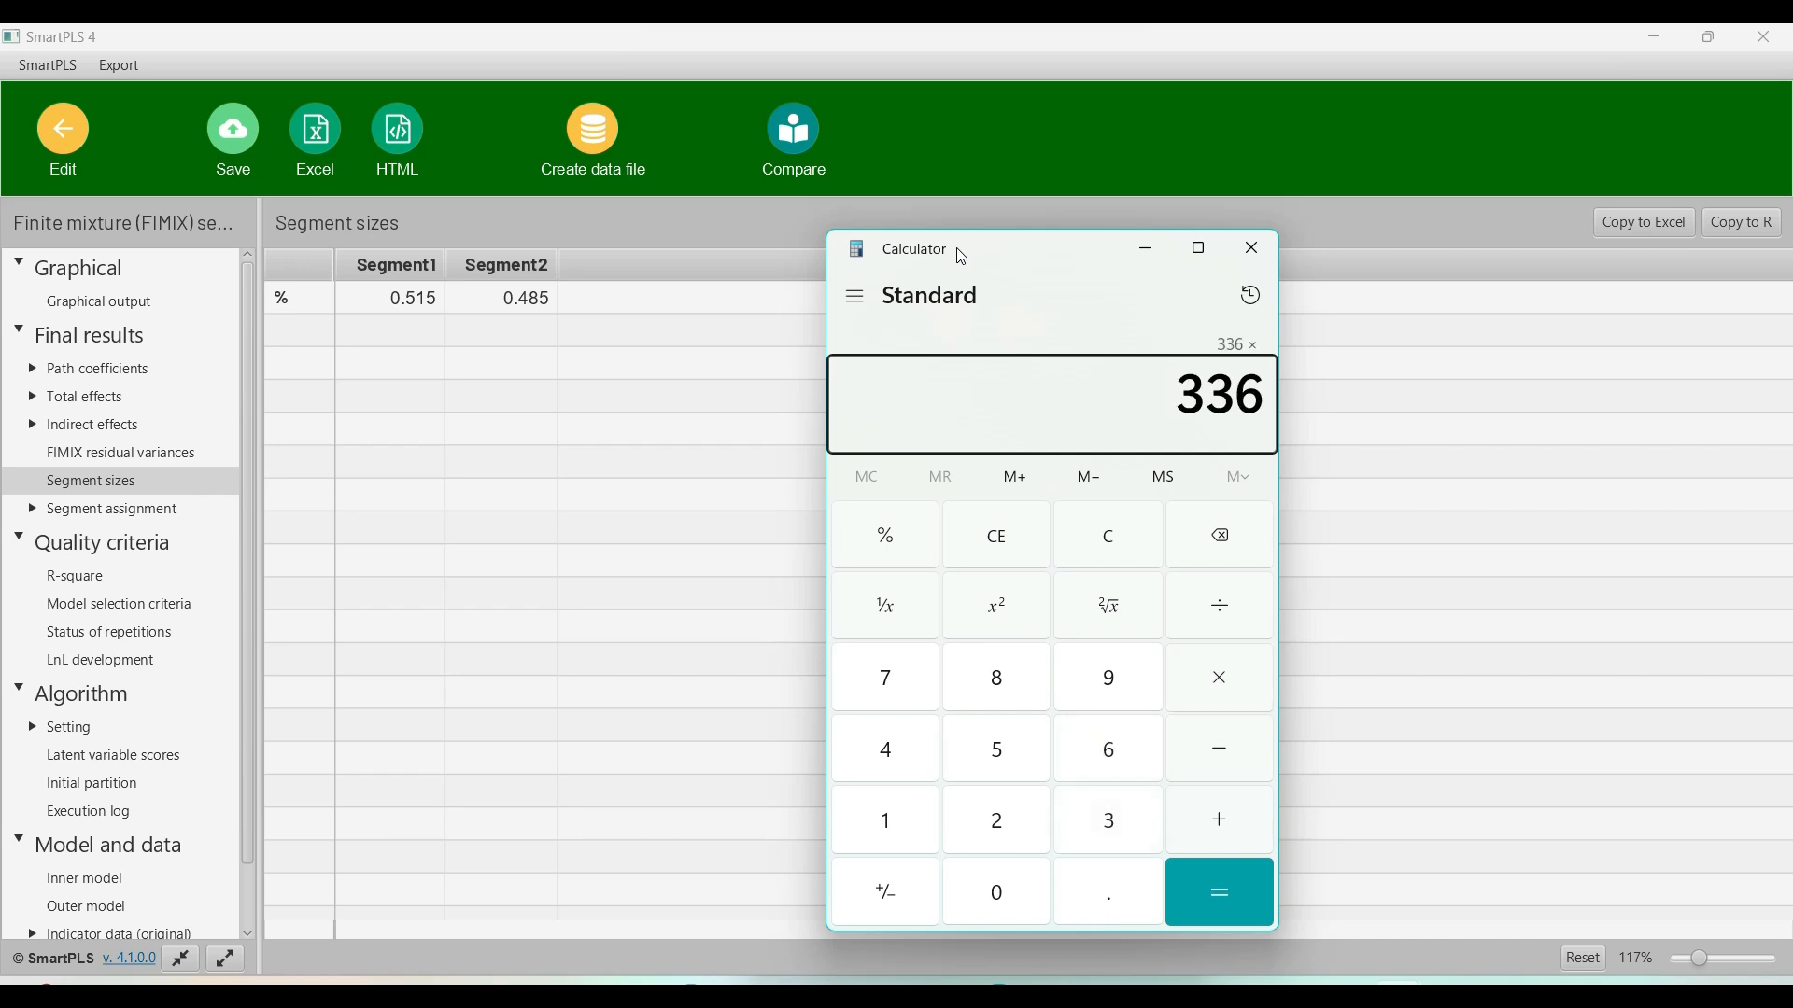
text(485)
key(Return)
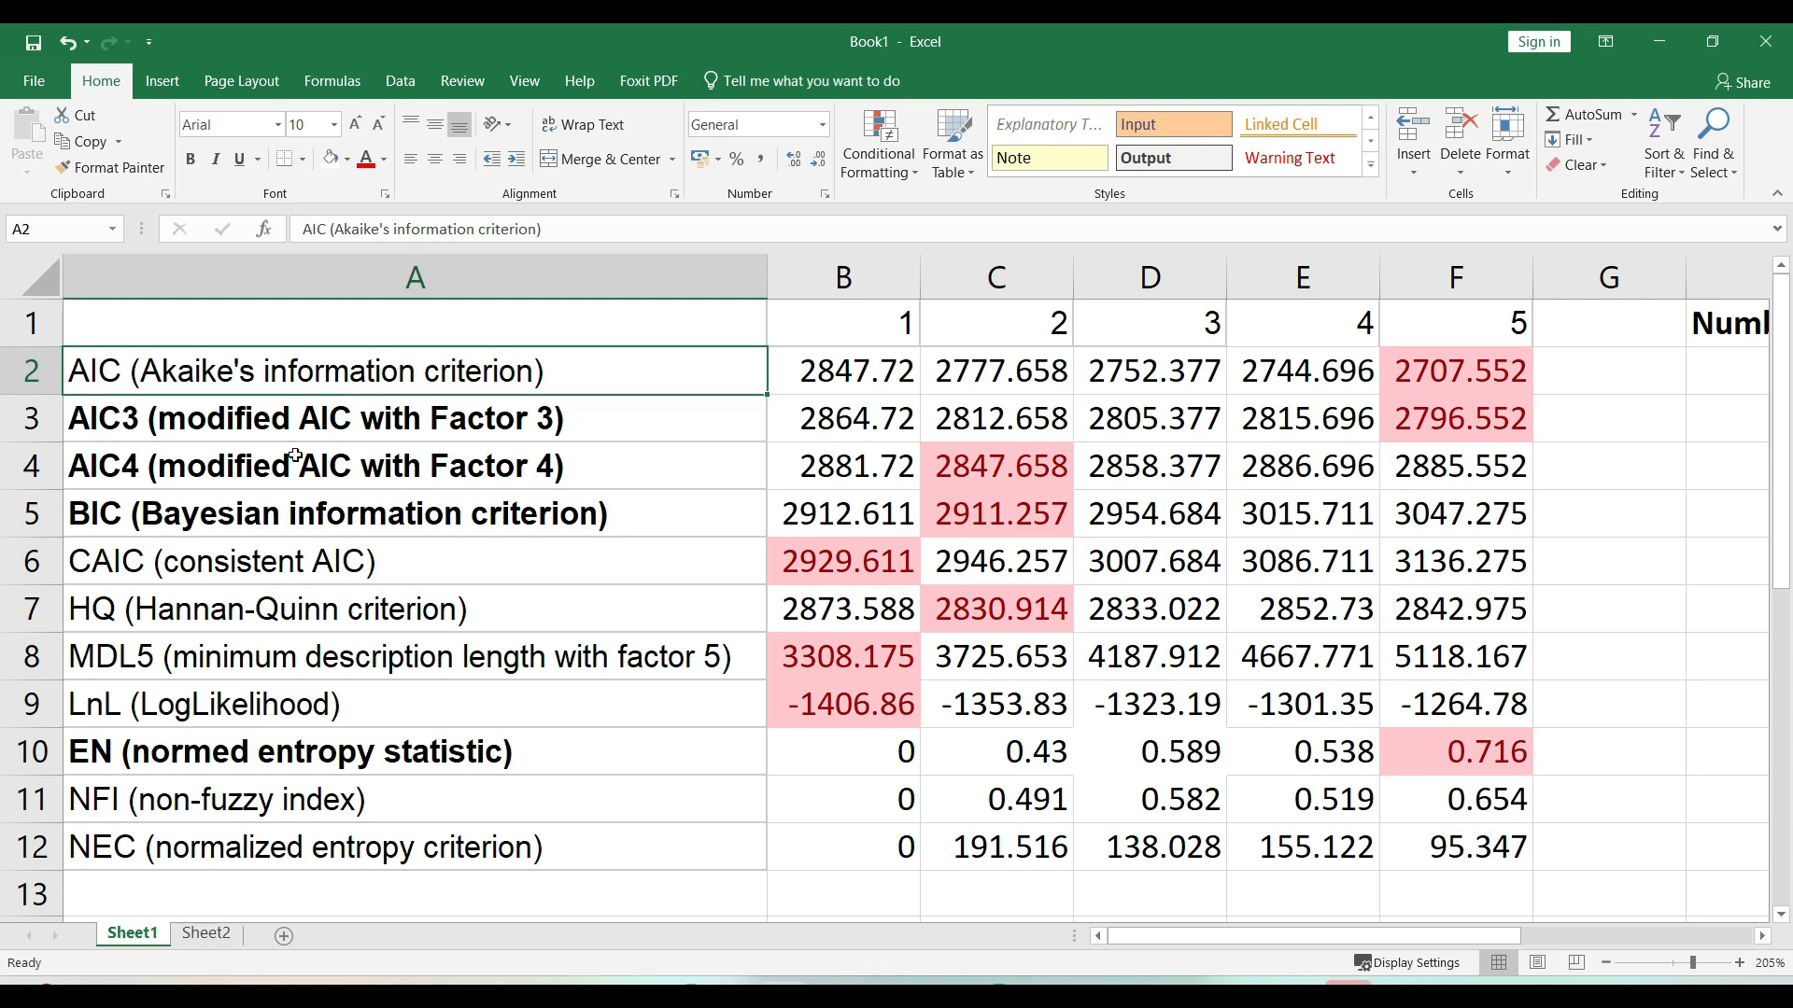
Make the CAIC (consistent AIC) label in cell A6 bold in the Excel workbook
click(293, 565)
key(ctrl+b)
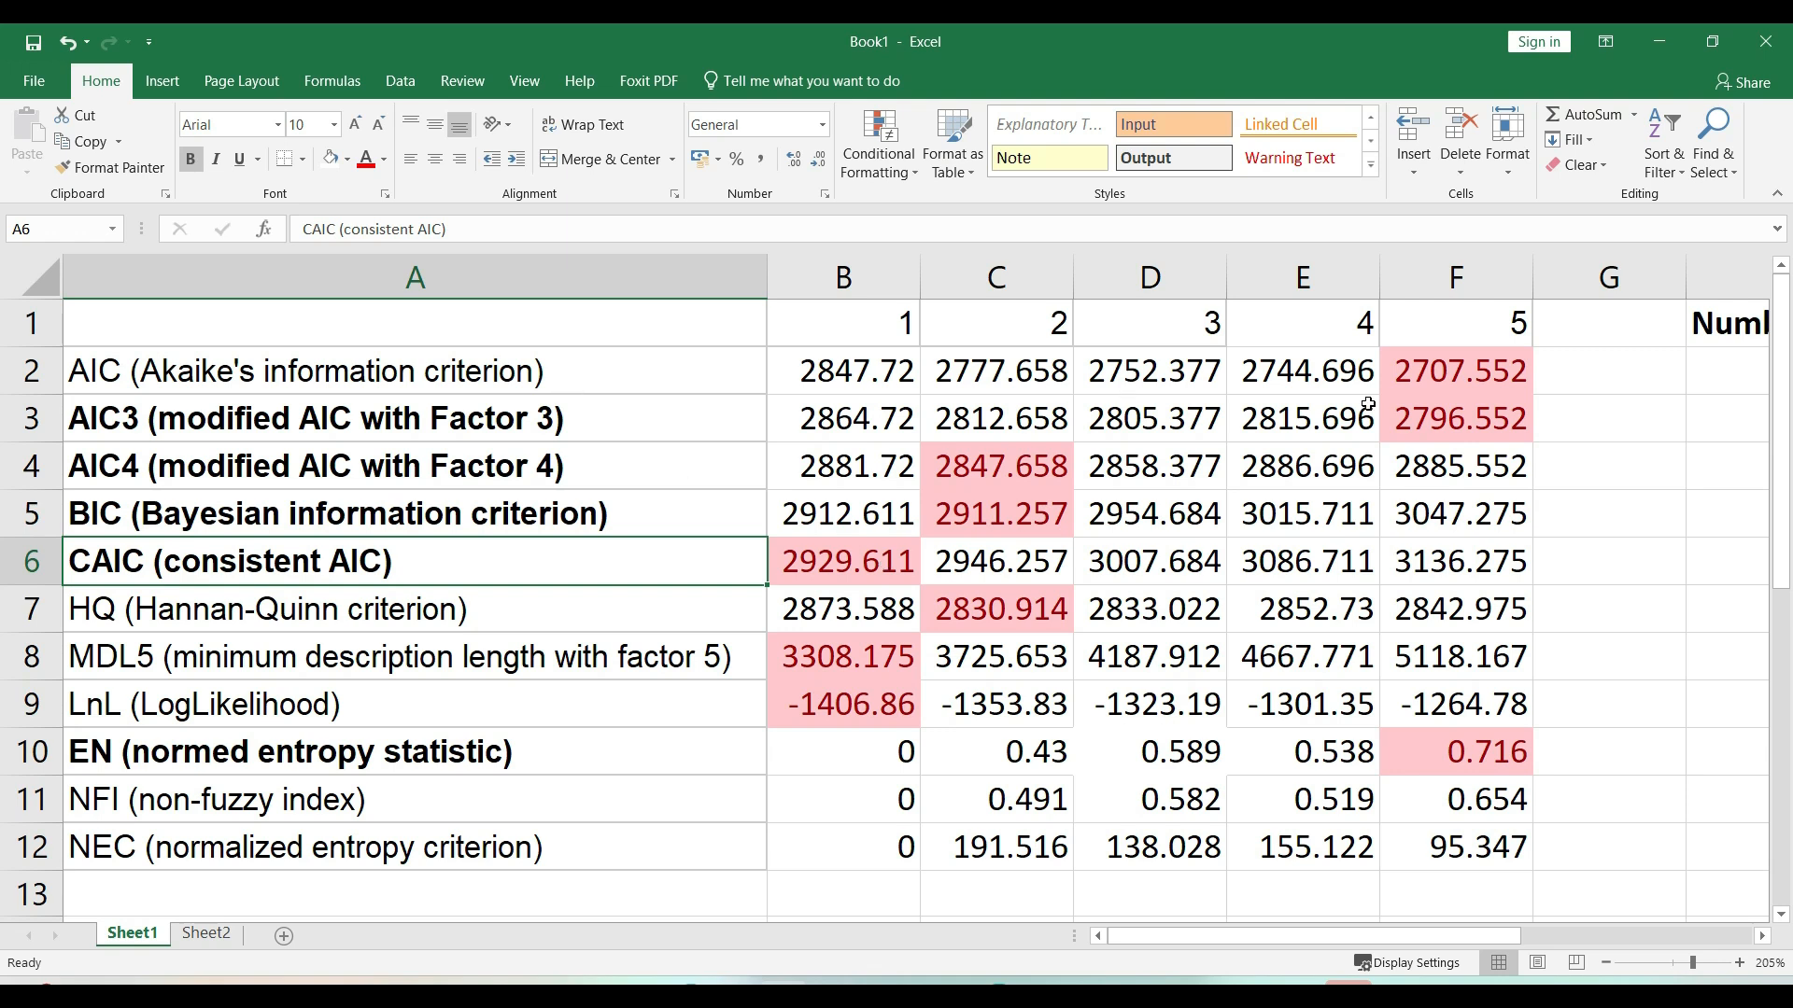
click(1469, 387)
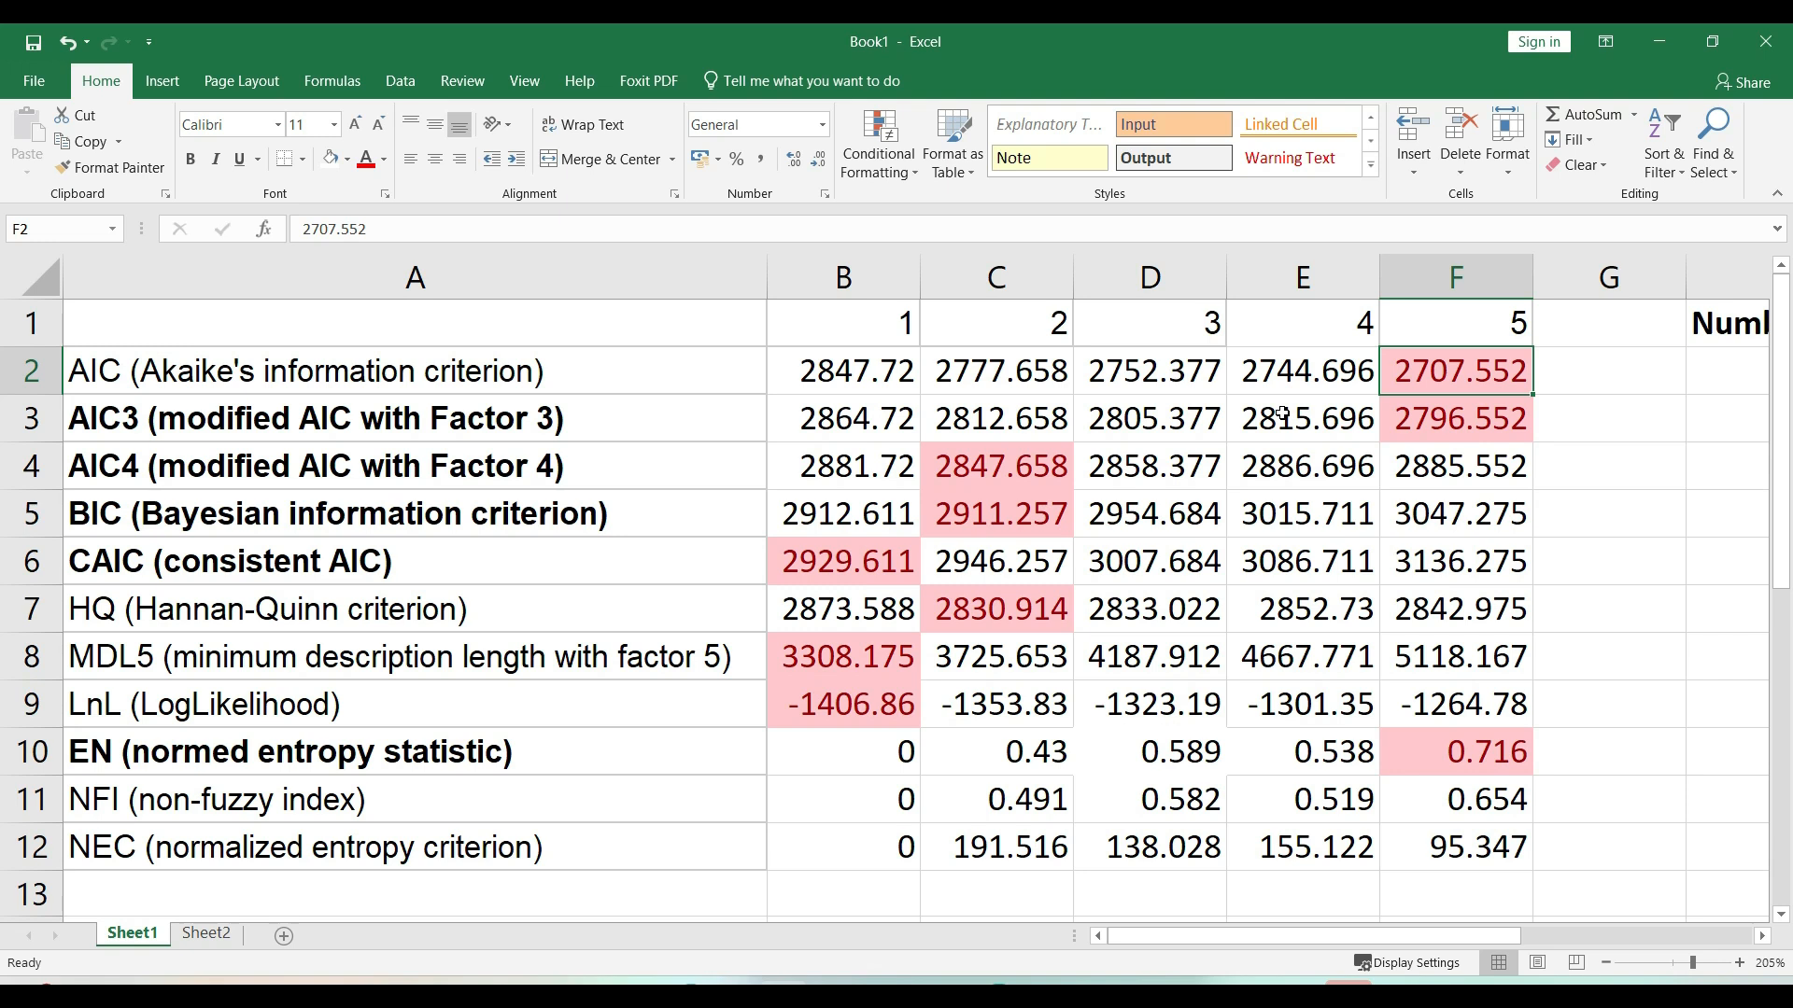
Inspect the sums of AIC3 and CAIC in row 13 for the one-, two- and three-segment solutions
click(719, 892)
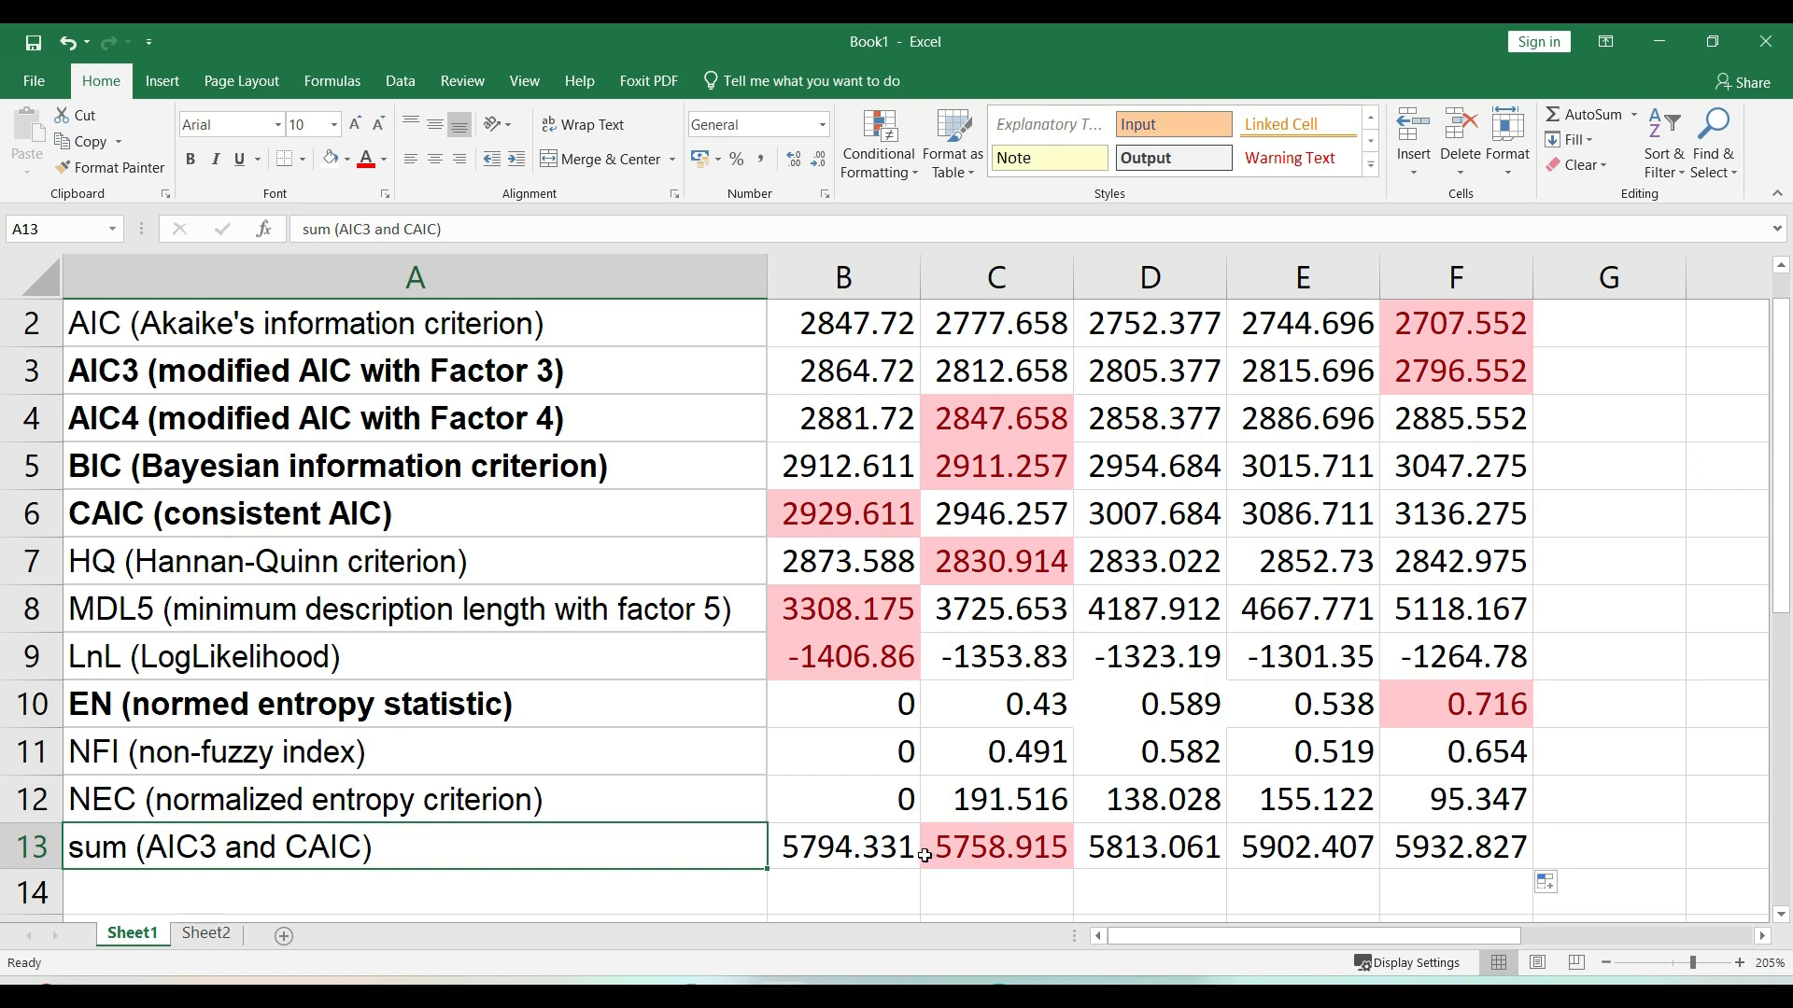
click(843, 845)
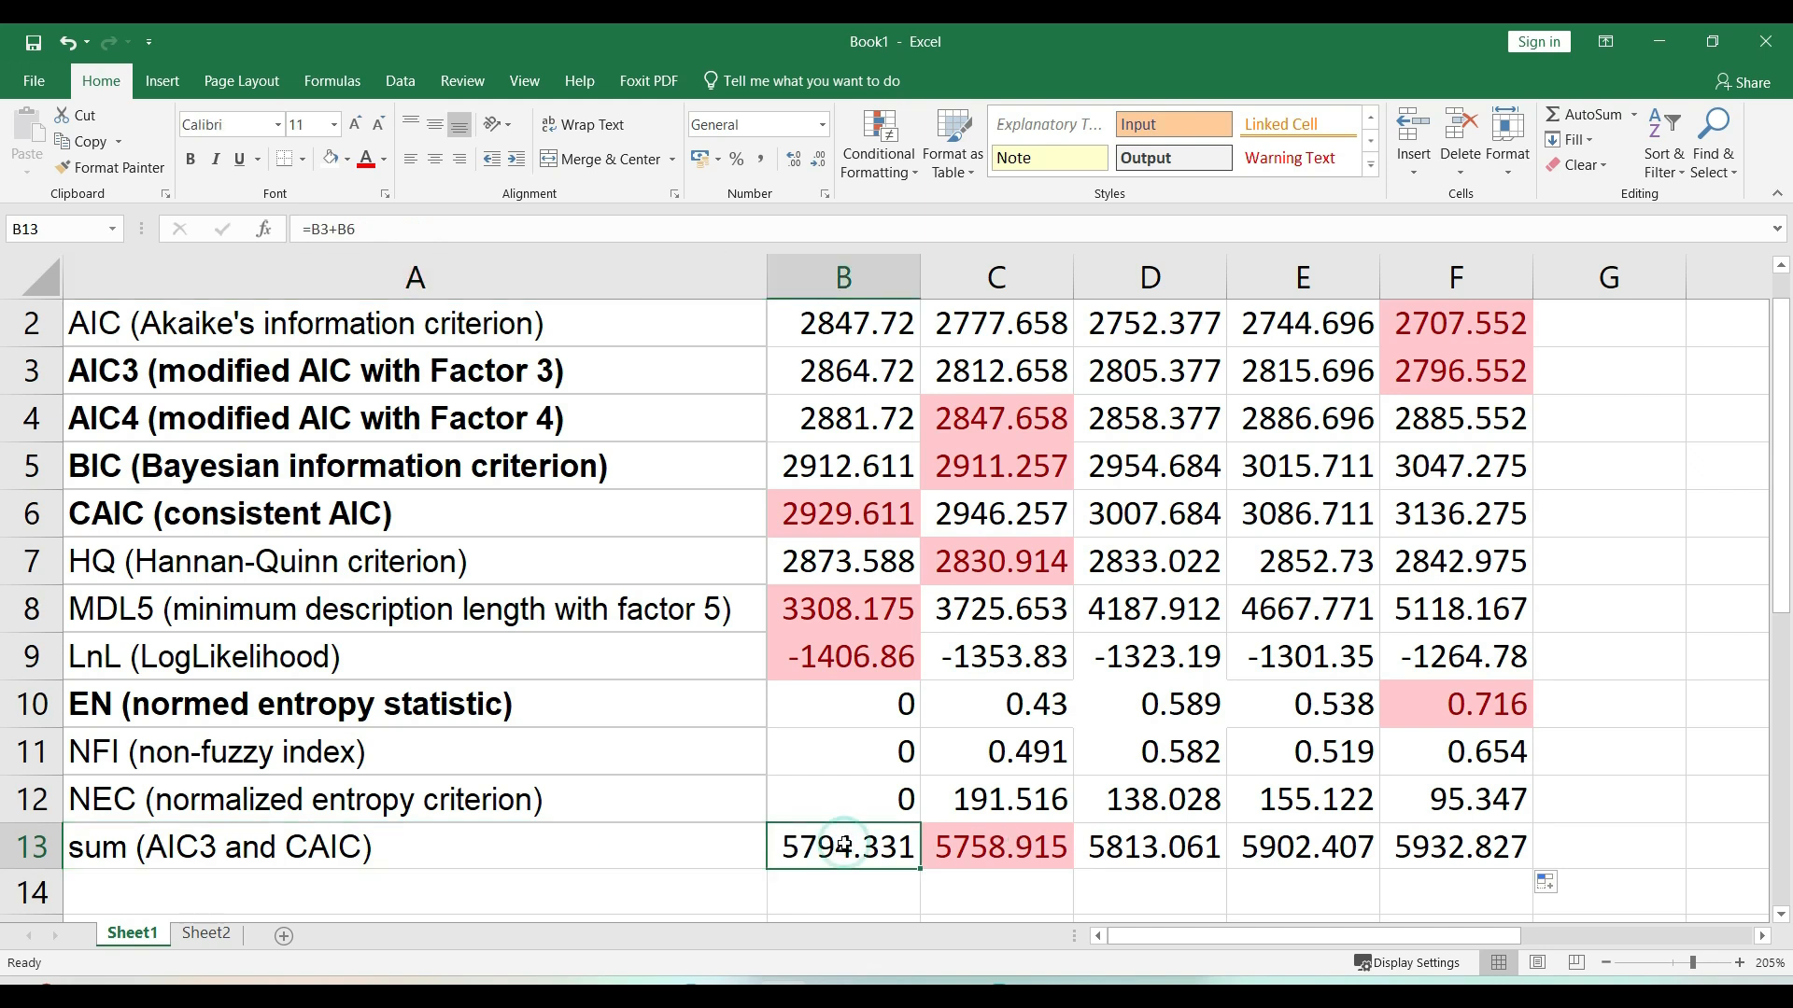
click(976, 840)
click(1120, 849)
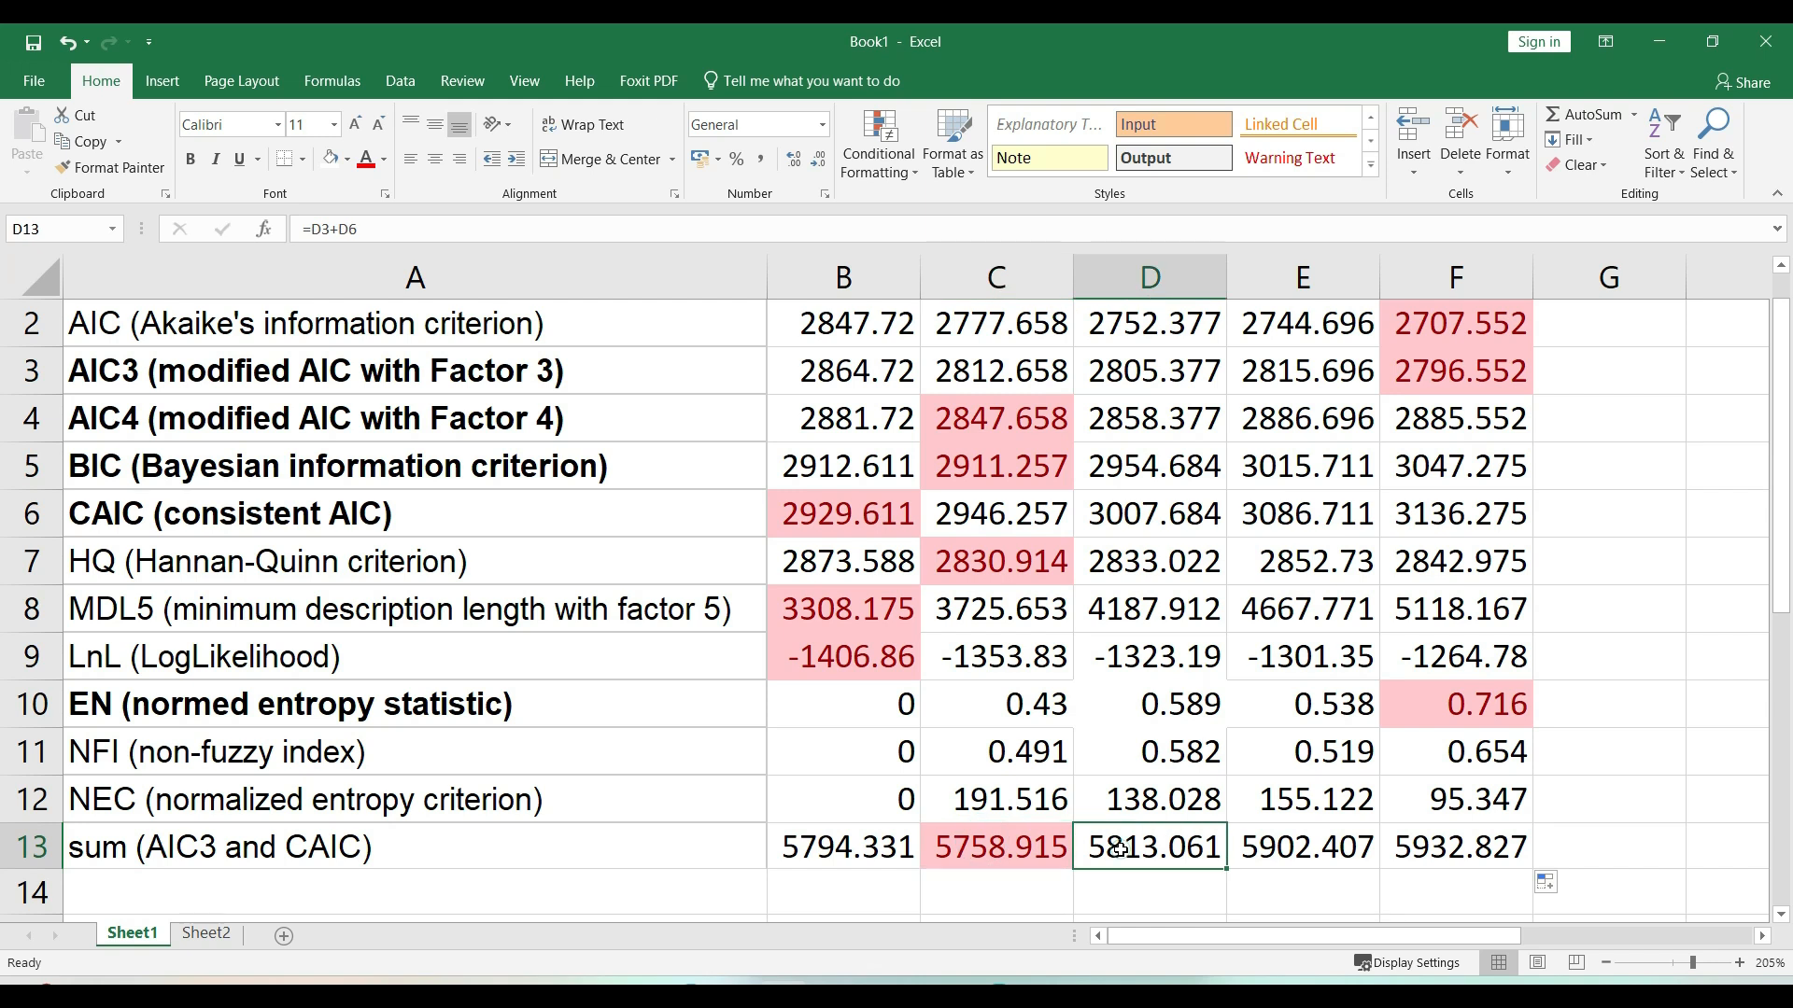
click(980, 849)
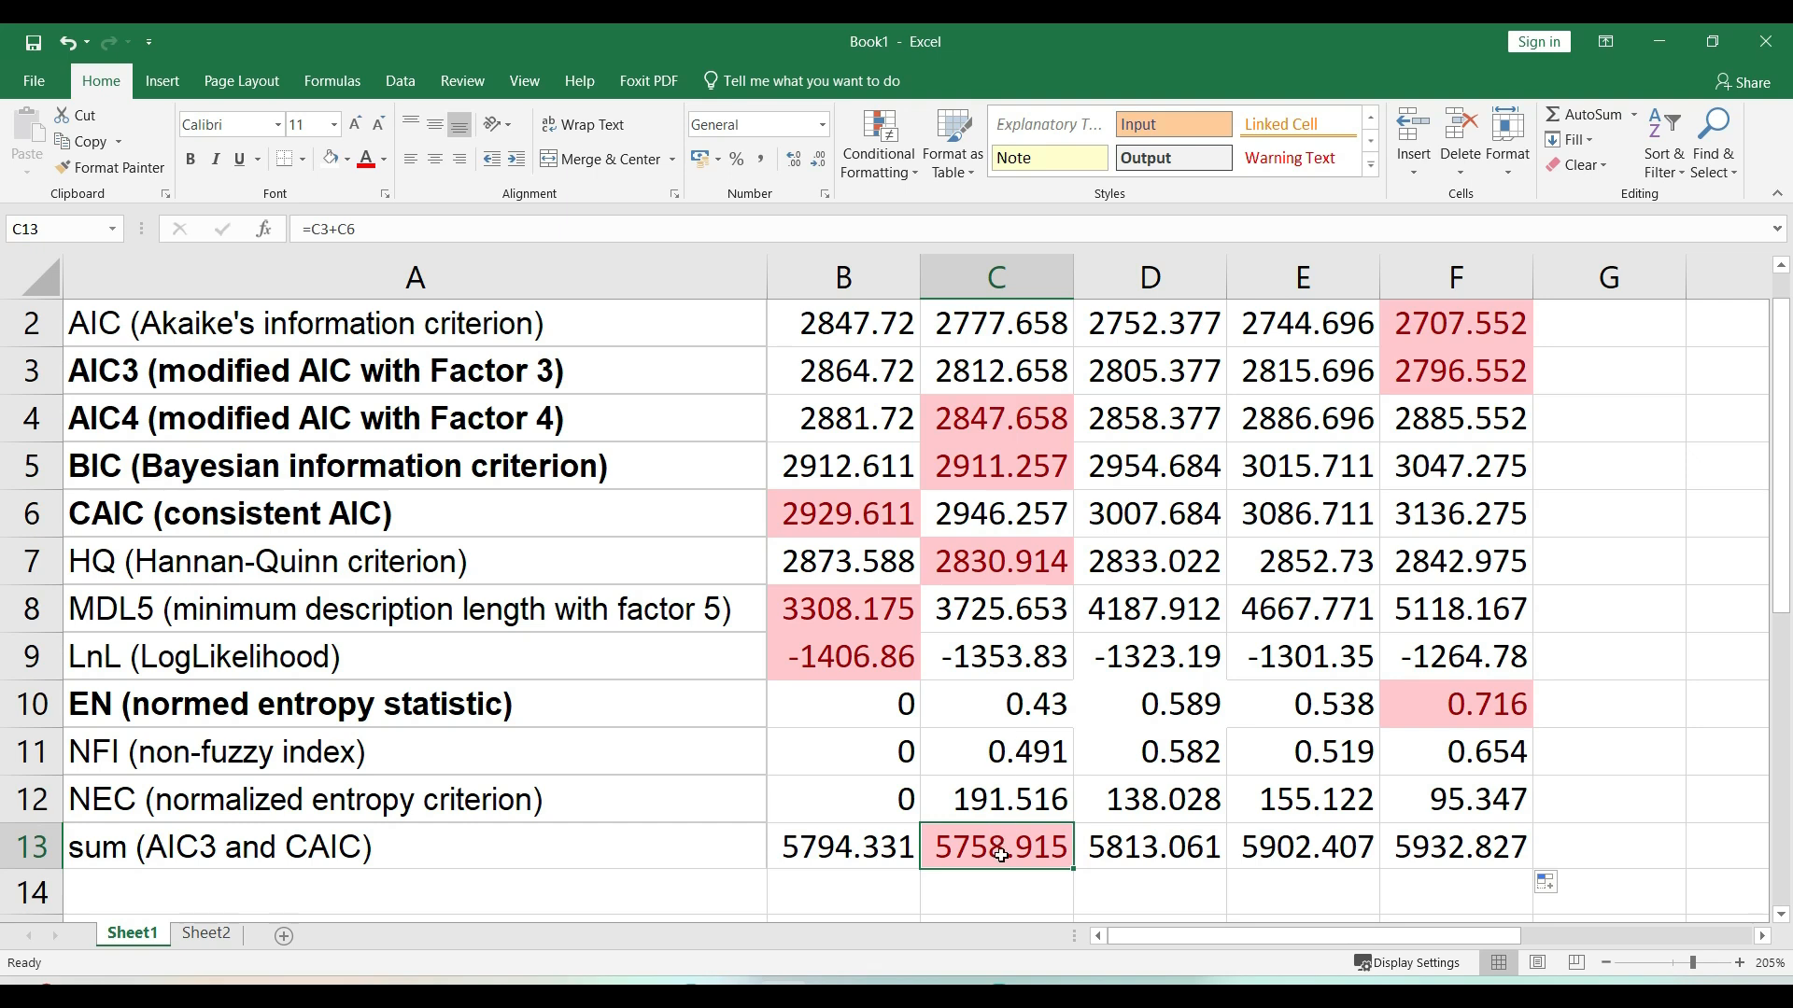
Examine the relative segment sizes in I2:M5 for the two- to five-segment solutions
ctrl+scroll(1001, 855, down, 5)
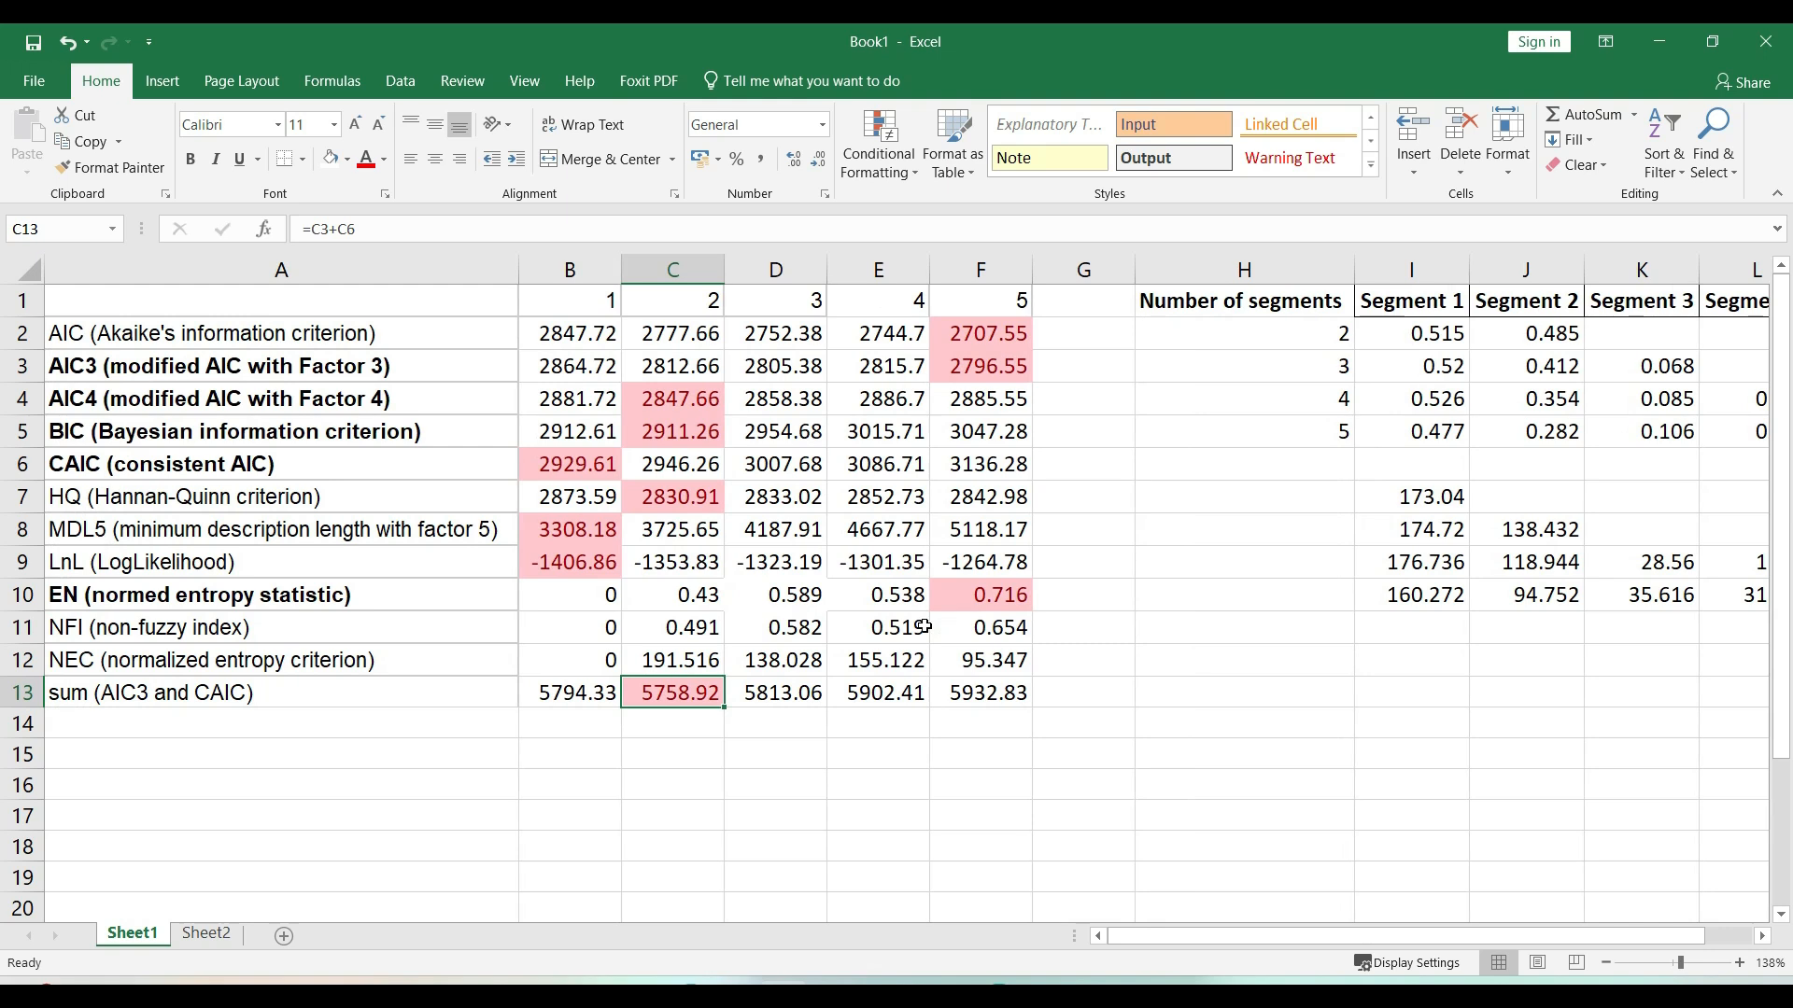
scroll(924, 627, right, 2)
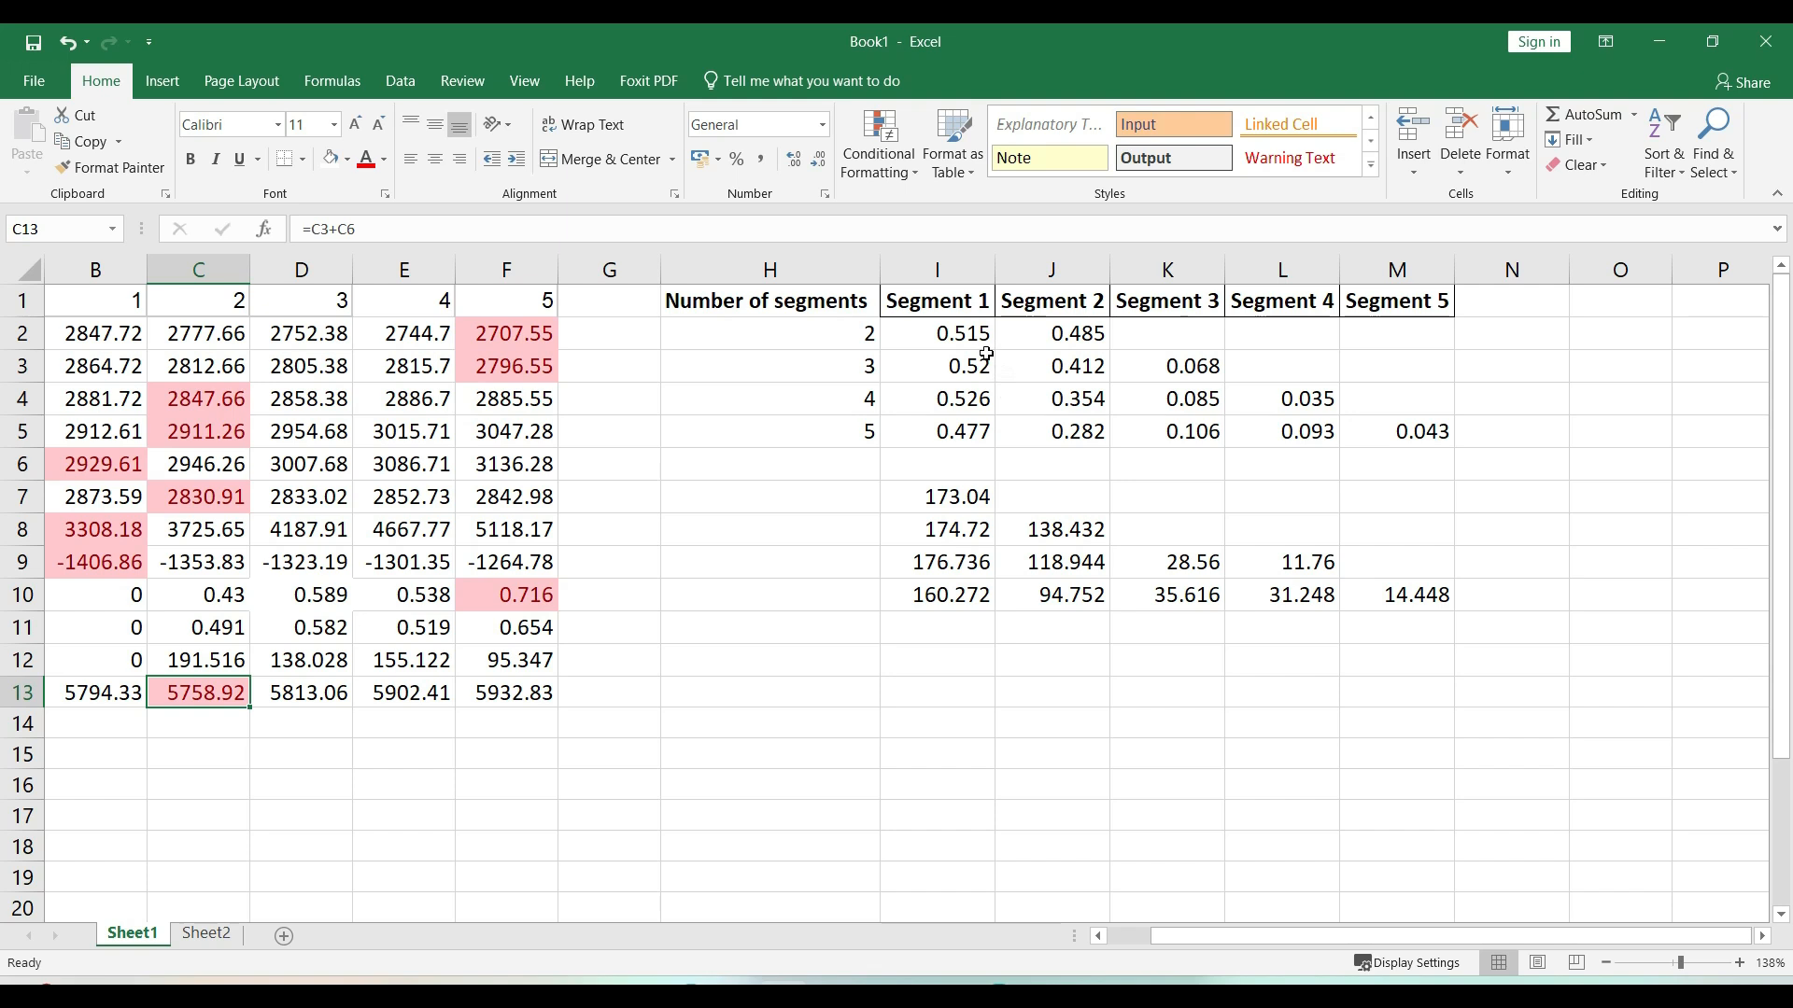
click(849, 494)
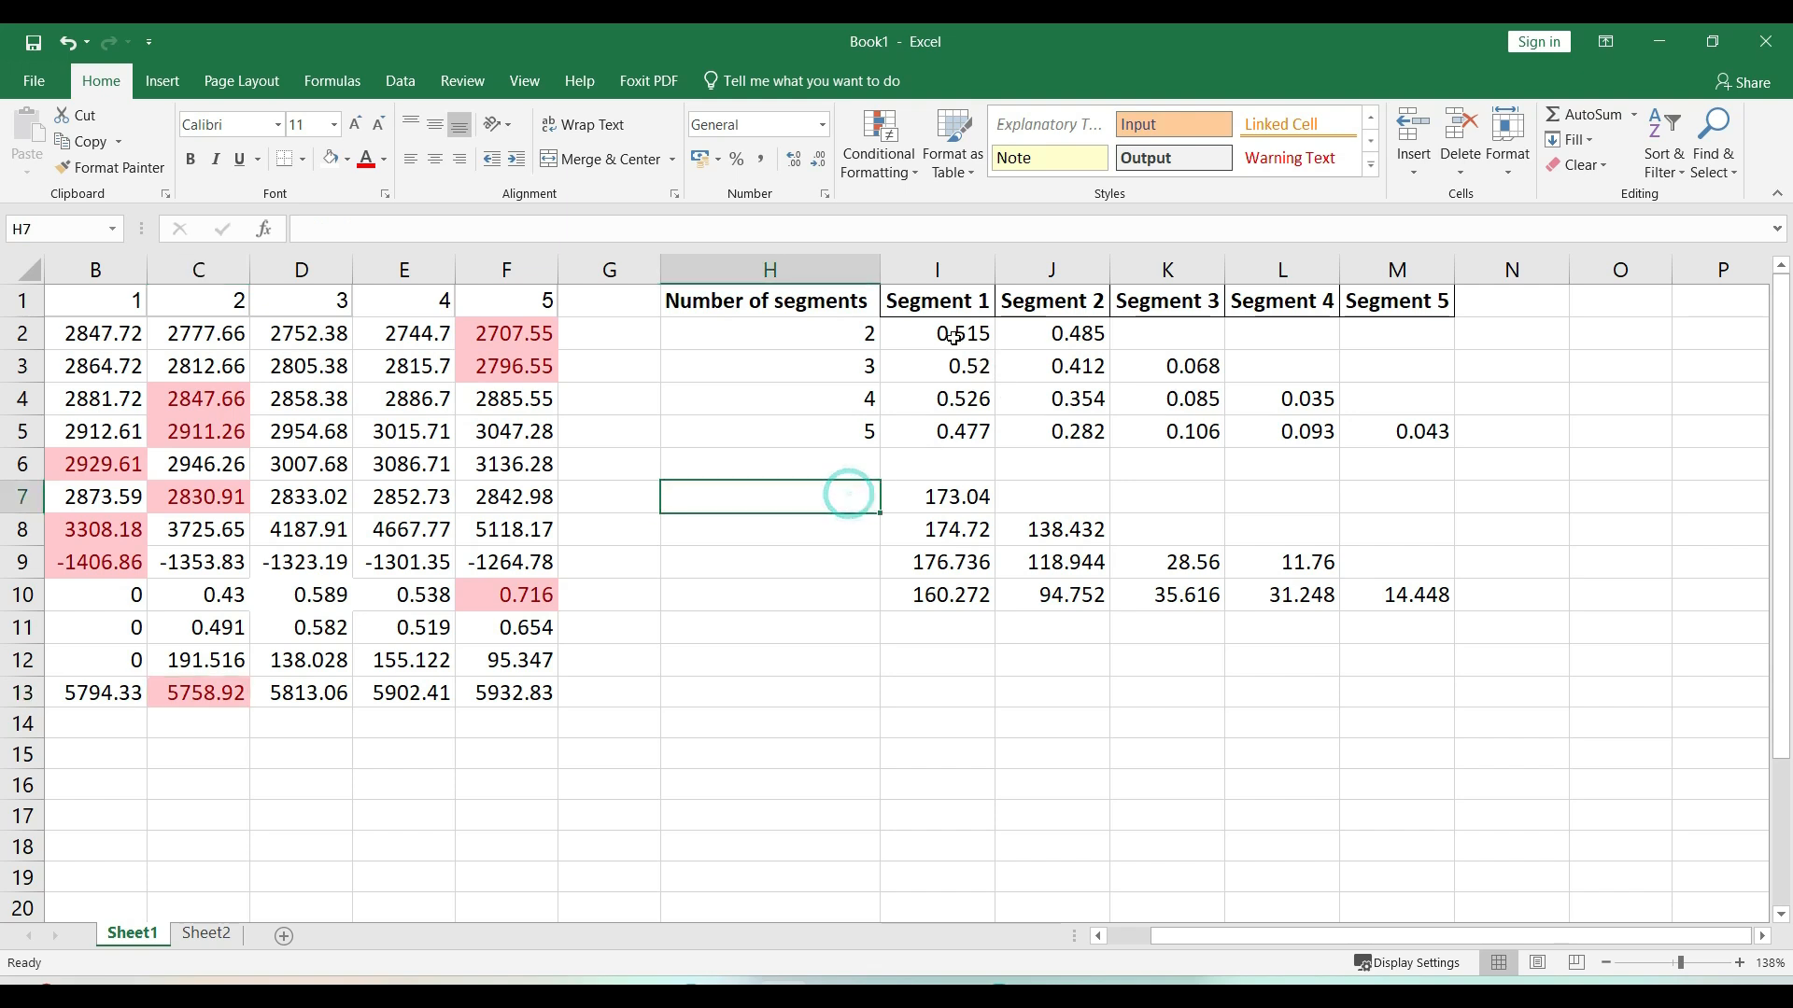
drag(951, 340, 1349, 437)
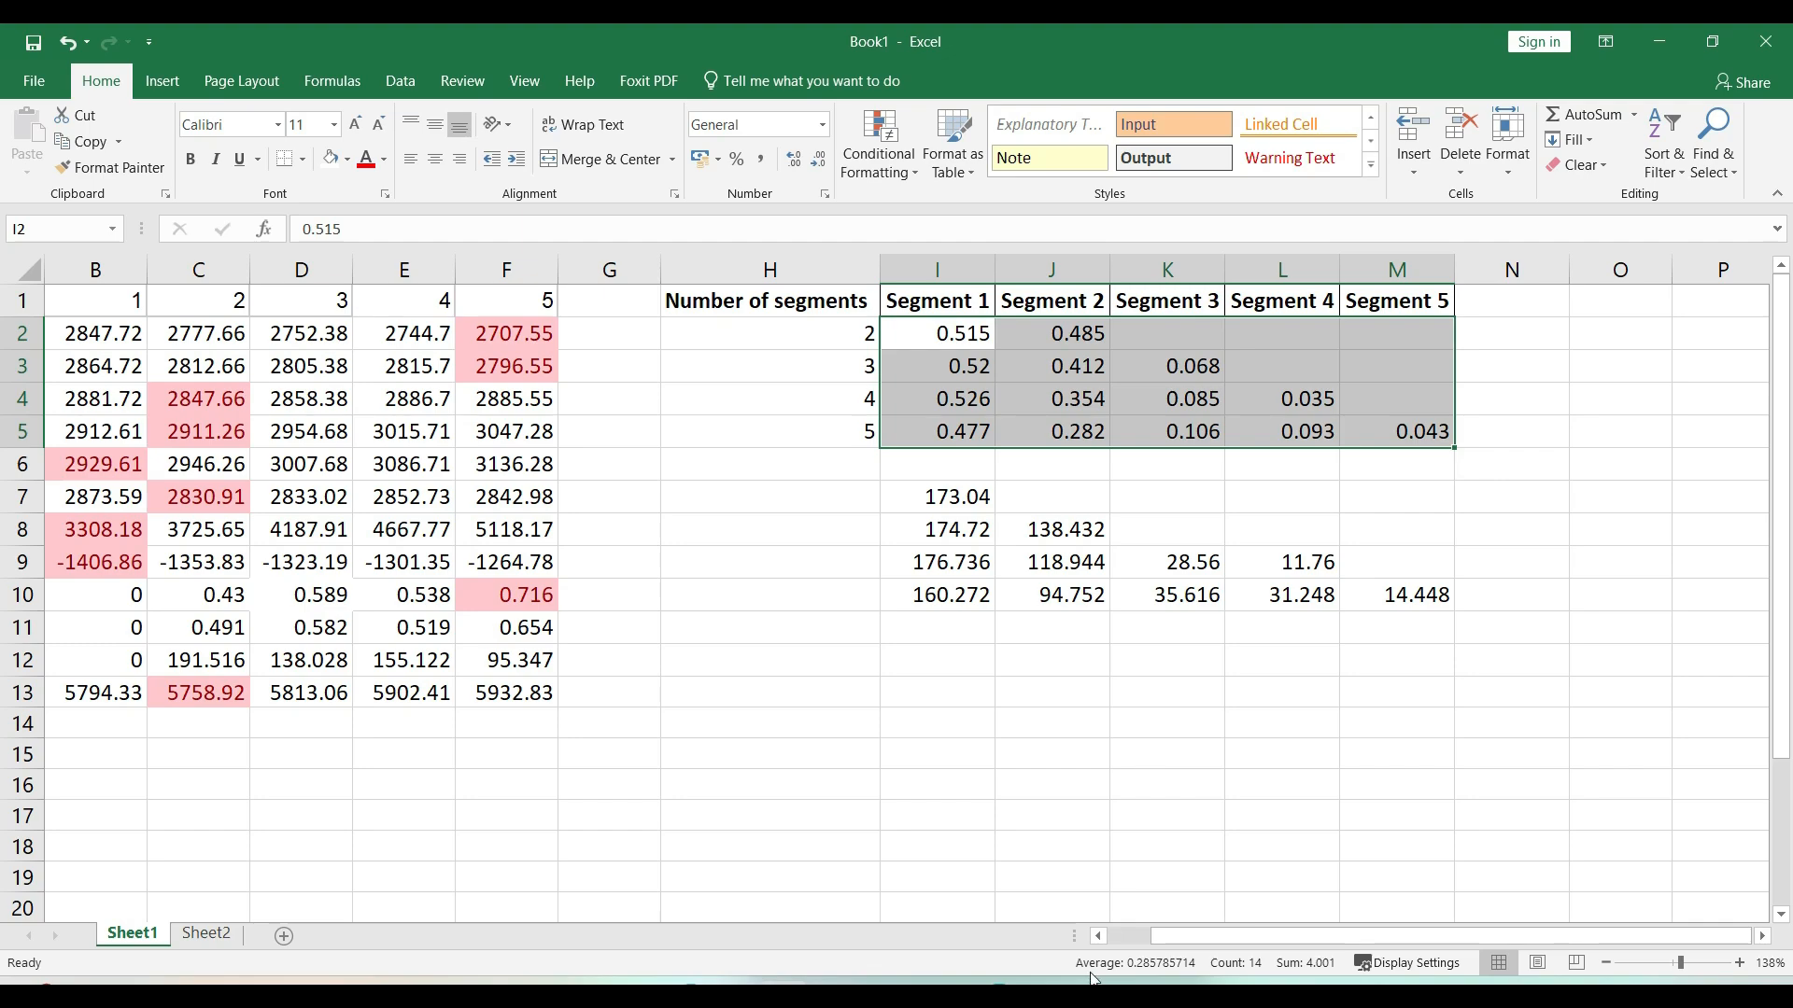
Switch to SmartPLS, view the segment sizes in the five-segment FIMIX report, and return to Excel
mouse_move(1094, 972)
click(1096, 938)
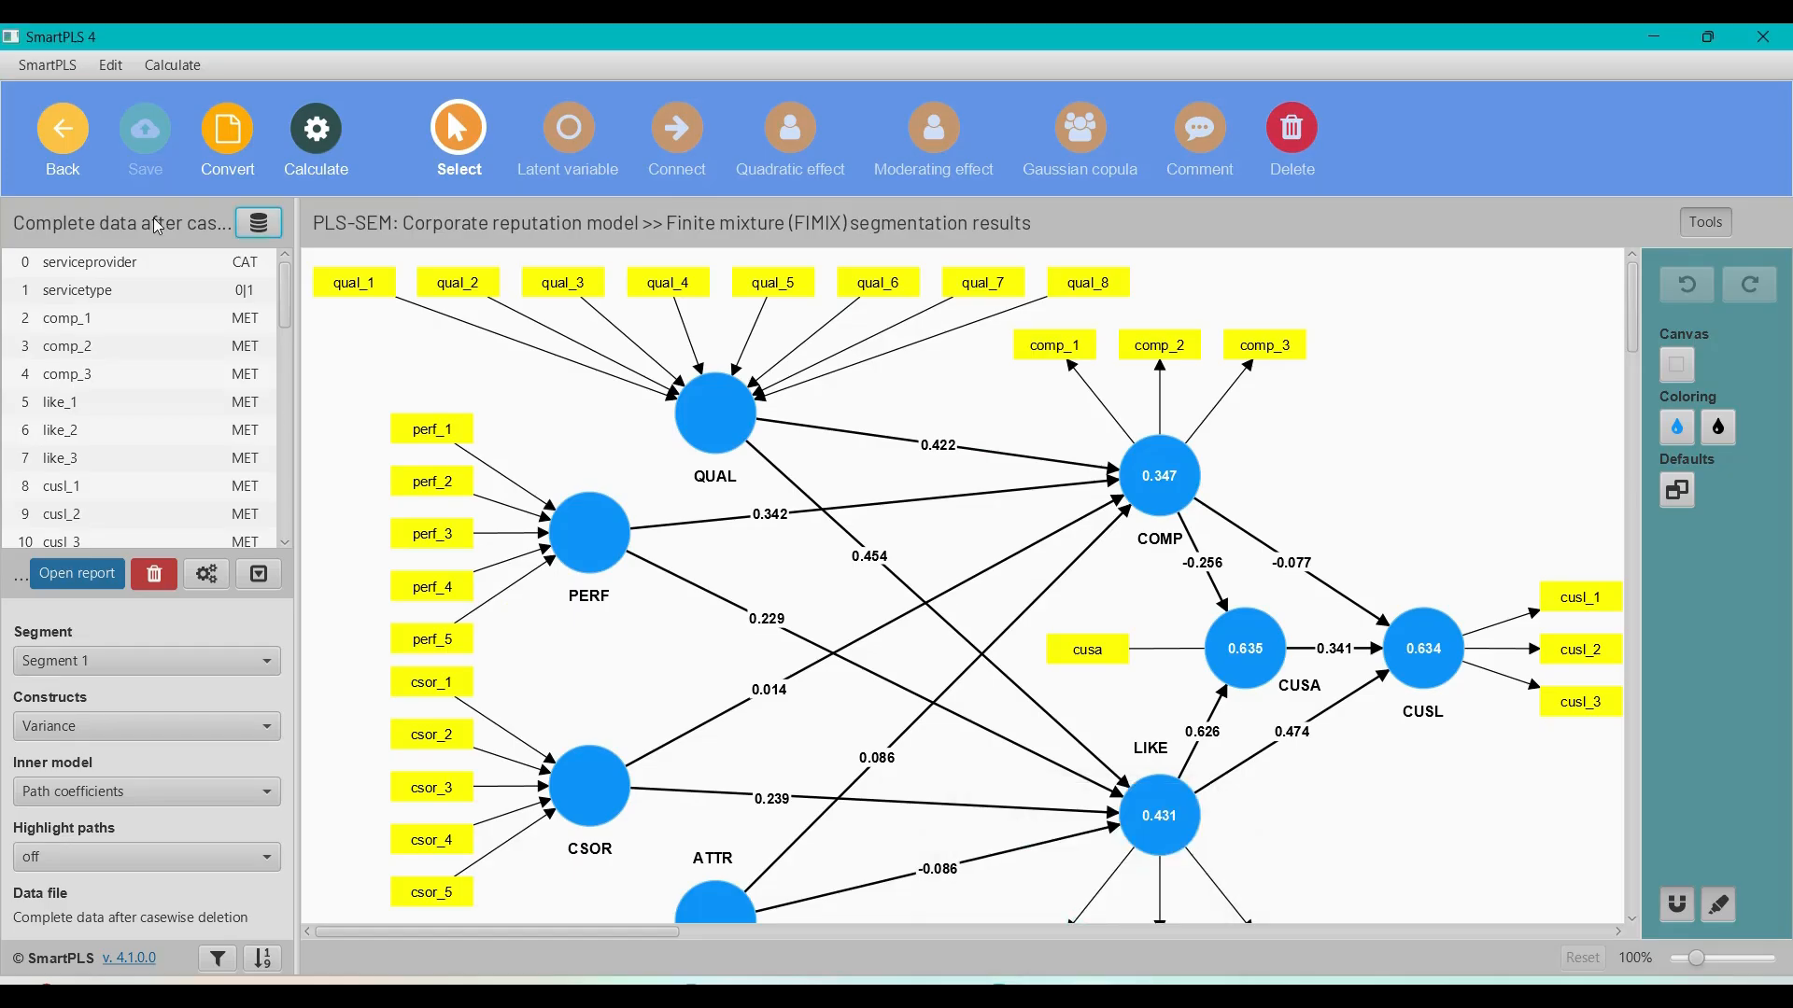
click(77, 573)
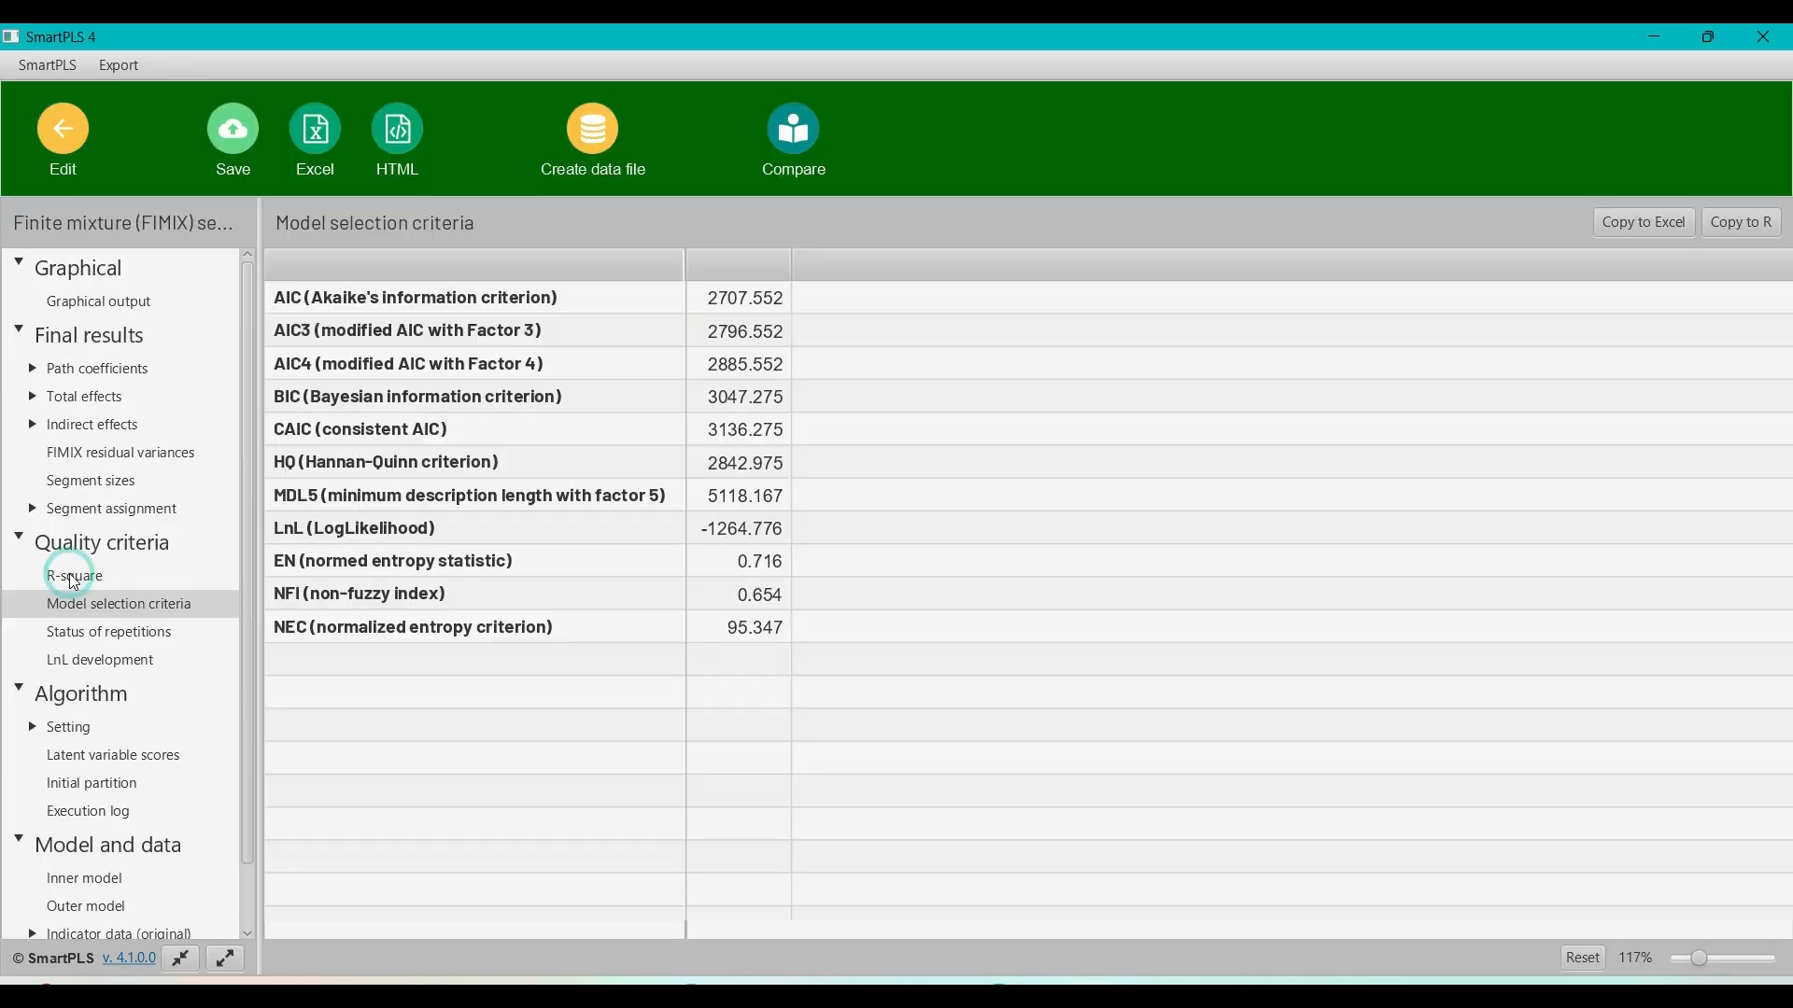
click(105, 480)
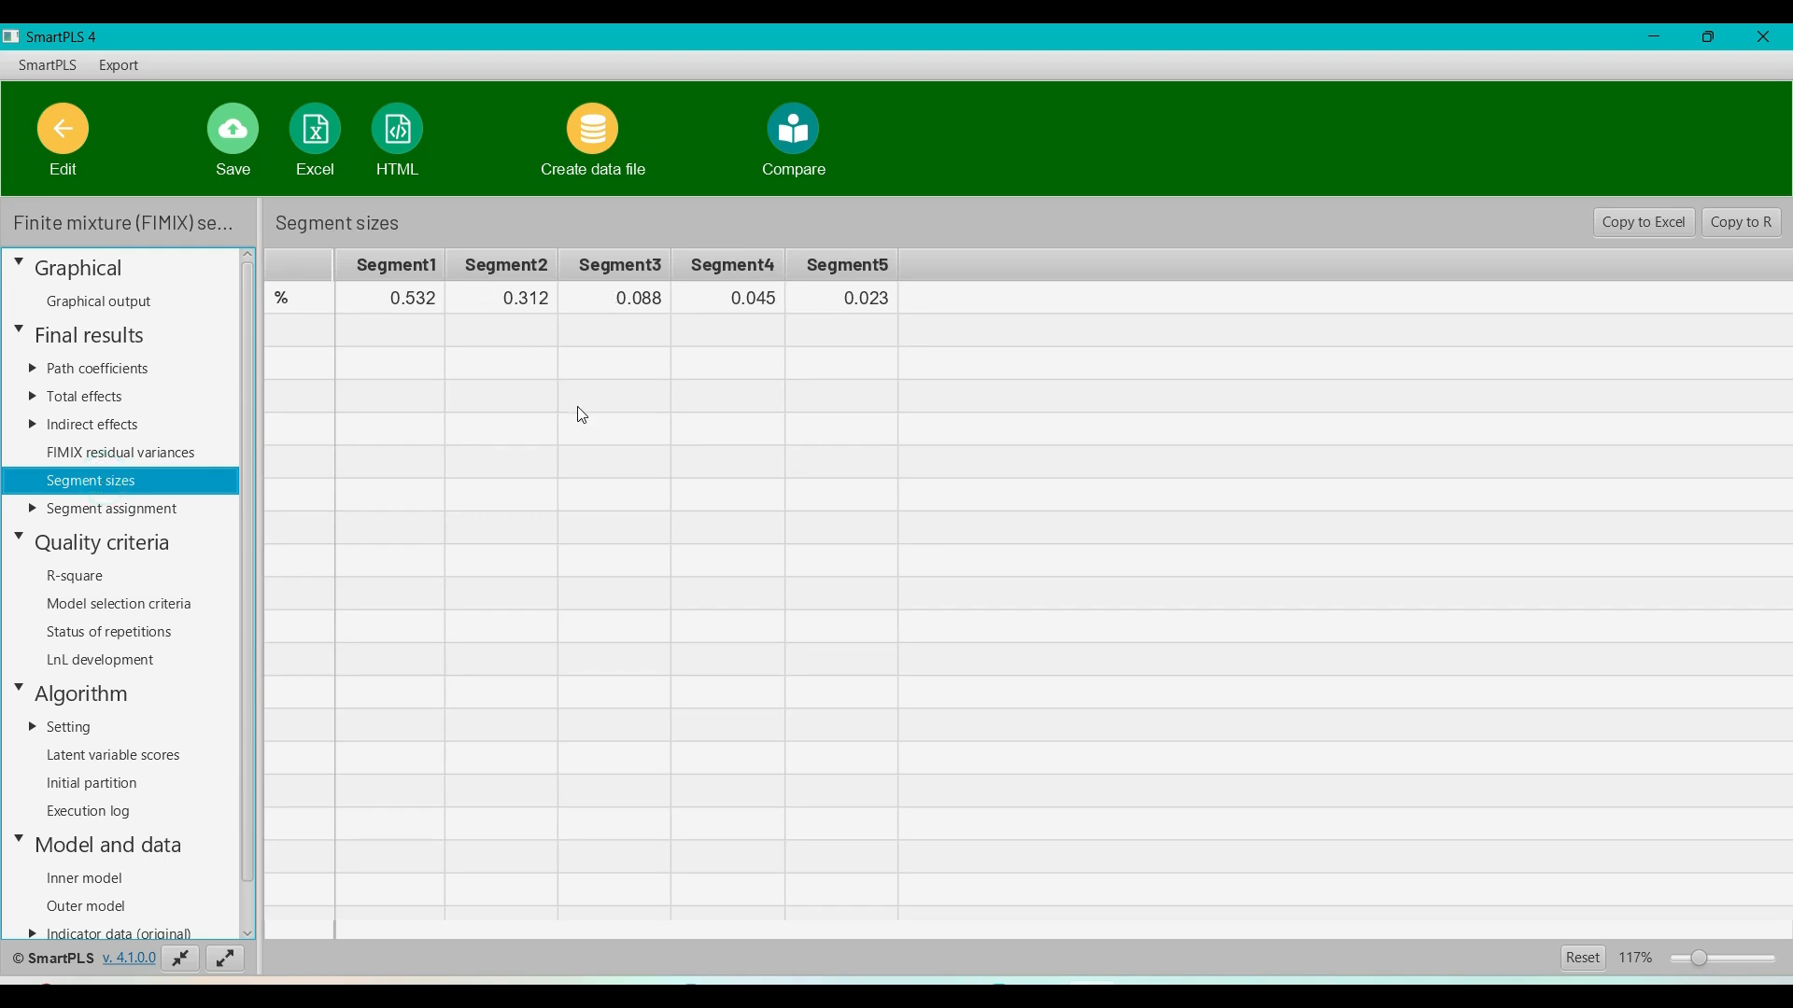
key(alt+Tab)
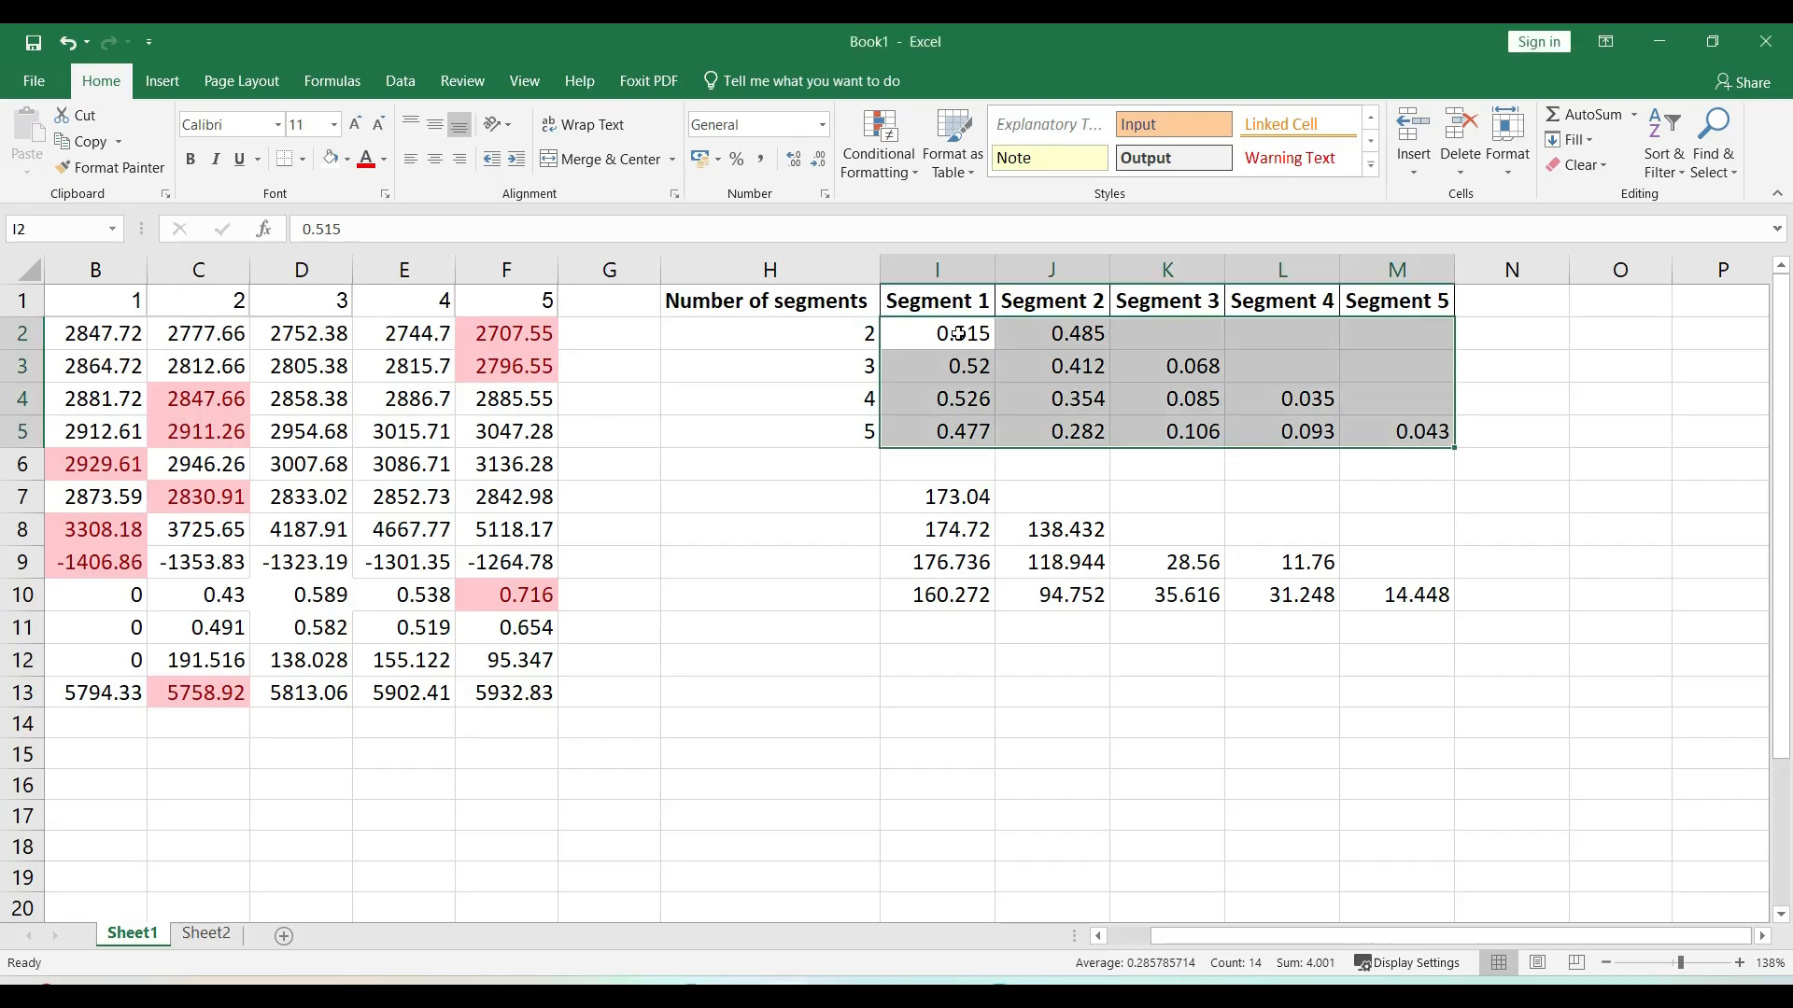
Copy the numbers of segments in H2:H5 to H7:H10 as row labels for the absolute segment sizes
click(957, 498)
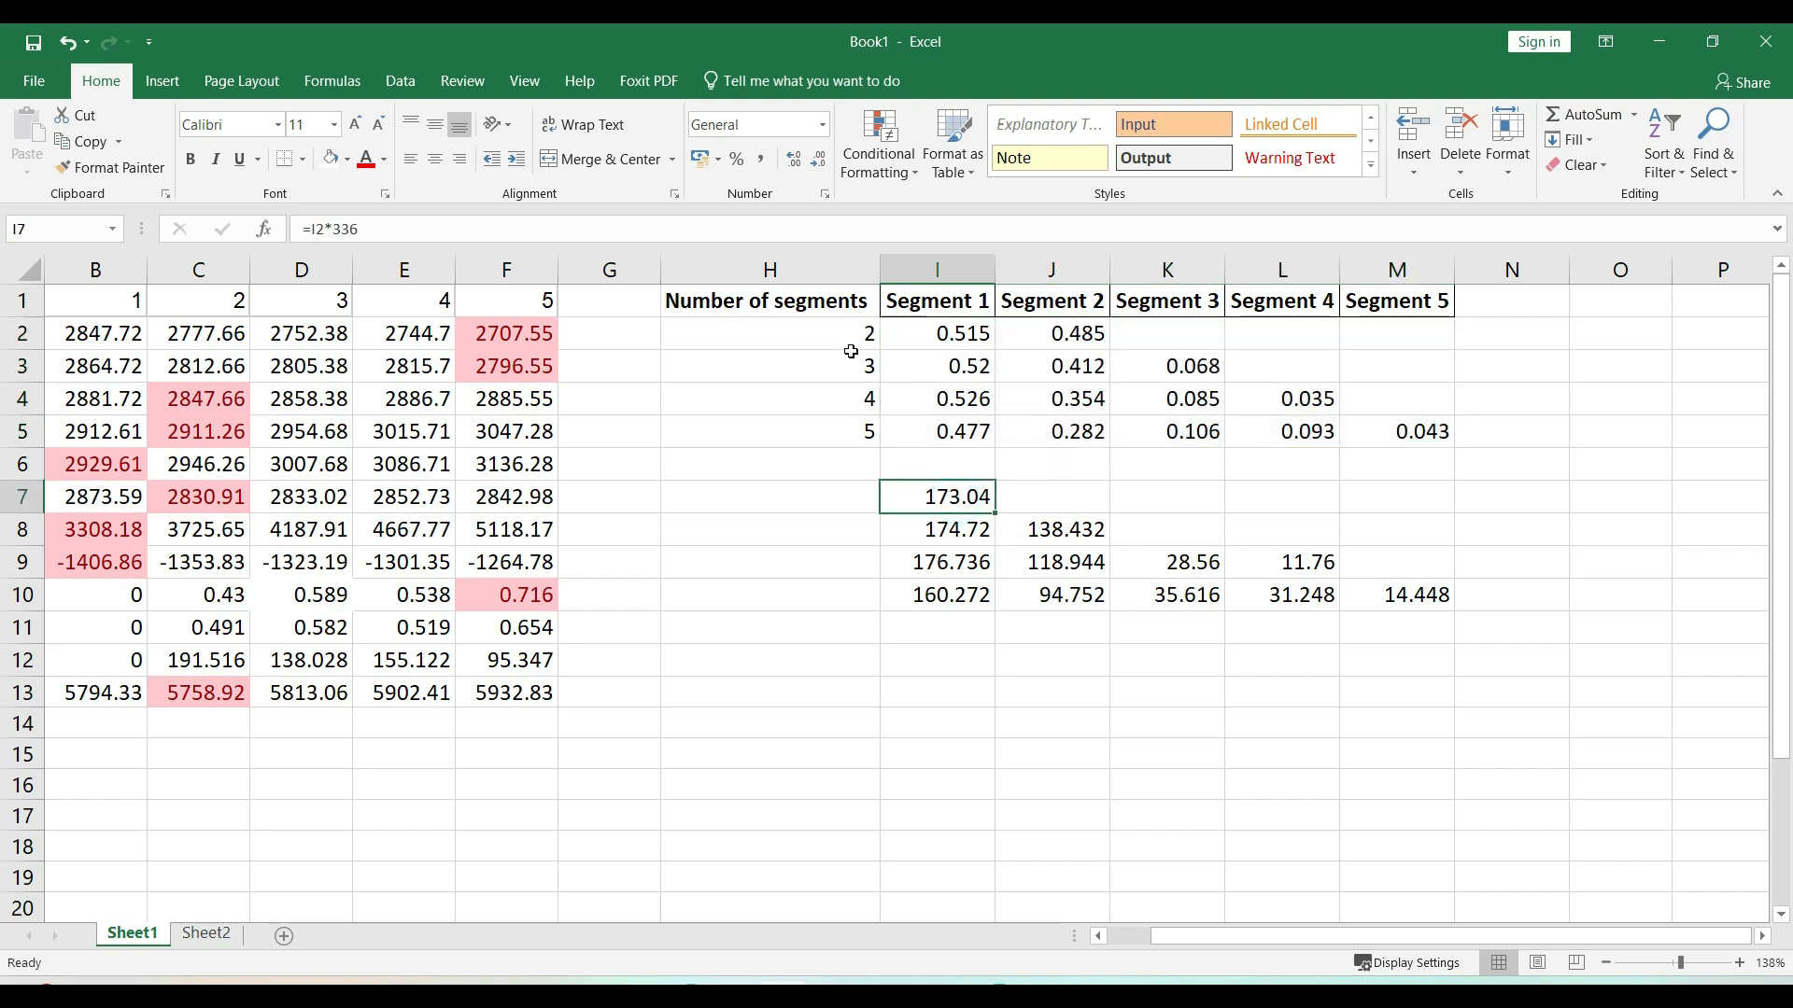
drag(856, 336, 854, 427)
key(ctrl+c)
click(846, 495)
key(ctrl+v)
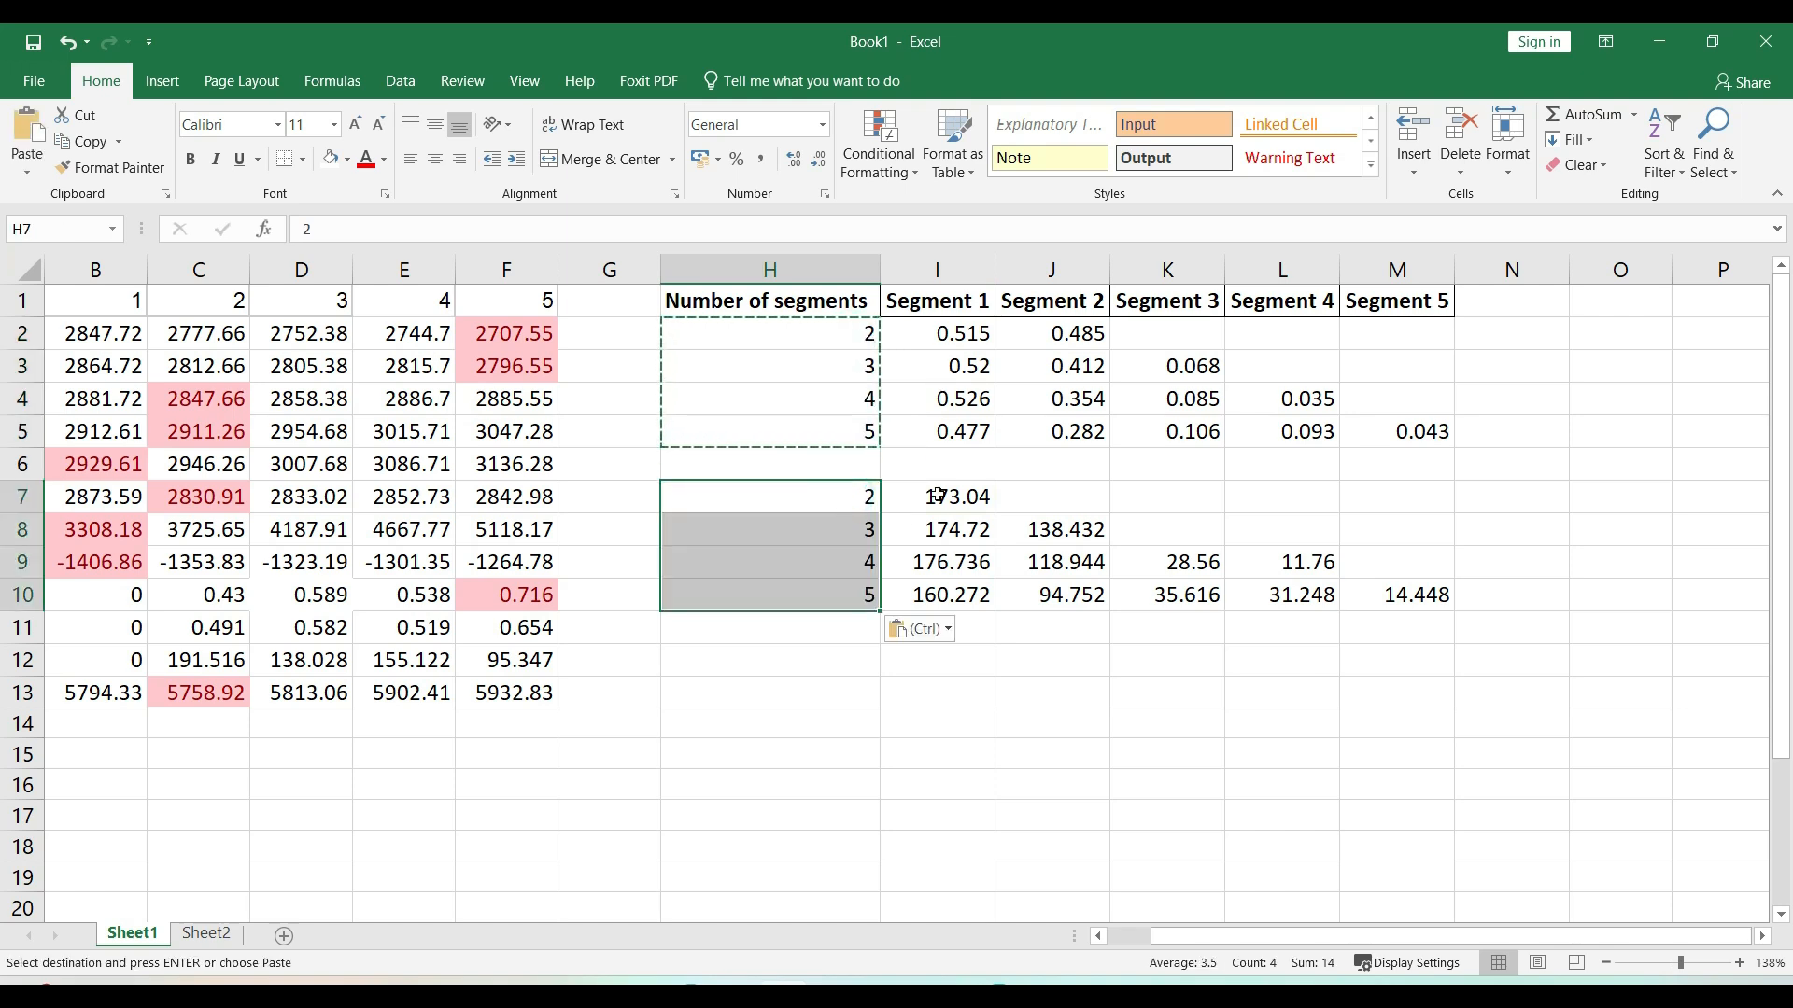
Fill the segment size formulas from I7 into J7 and from J8 into K8
click(968, 497)
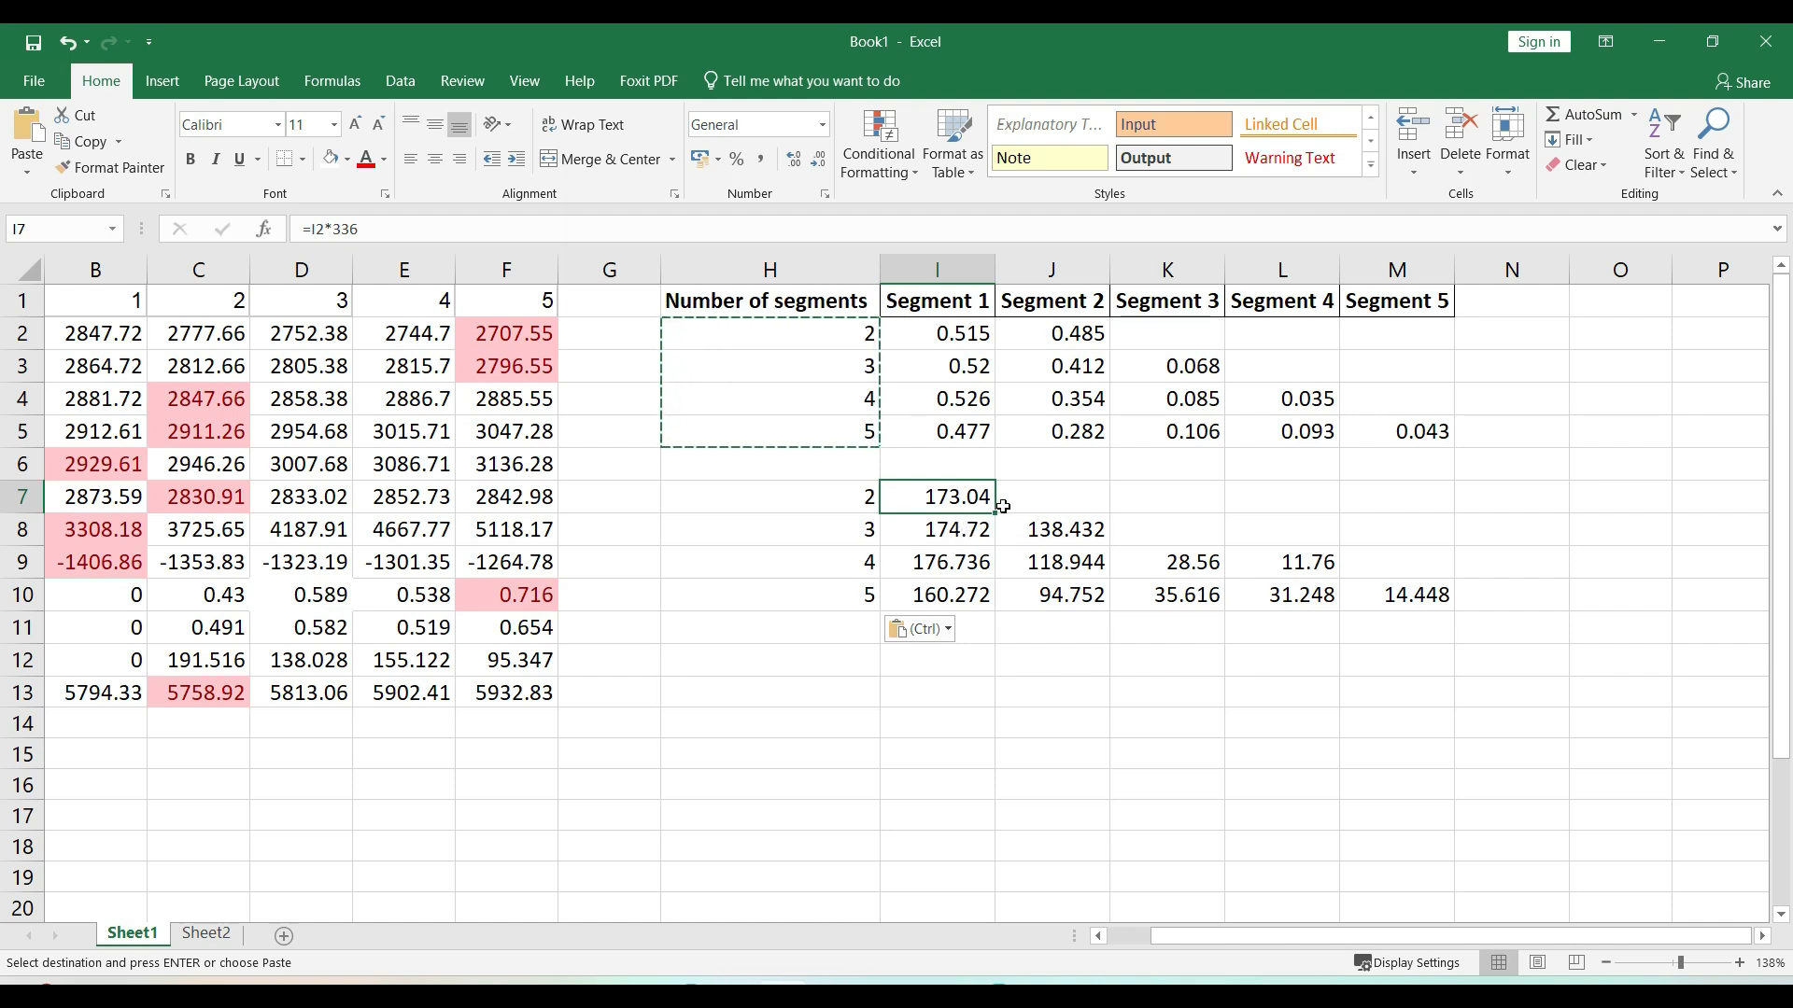
drag(994, 511, 1100, 506)
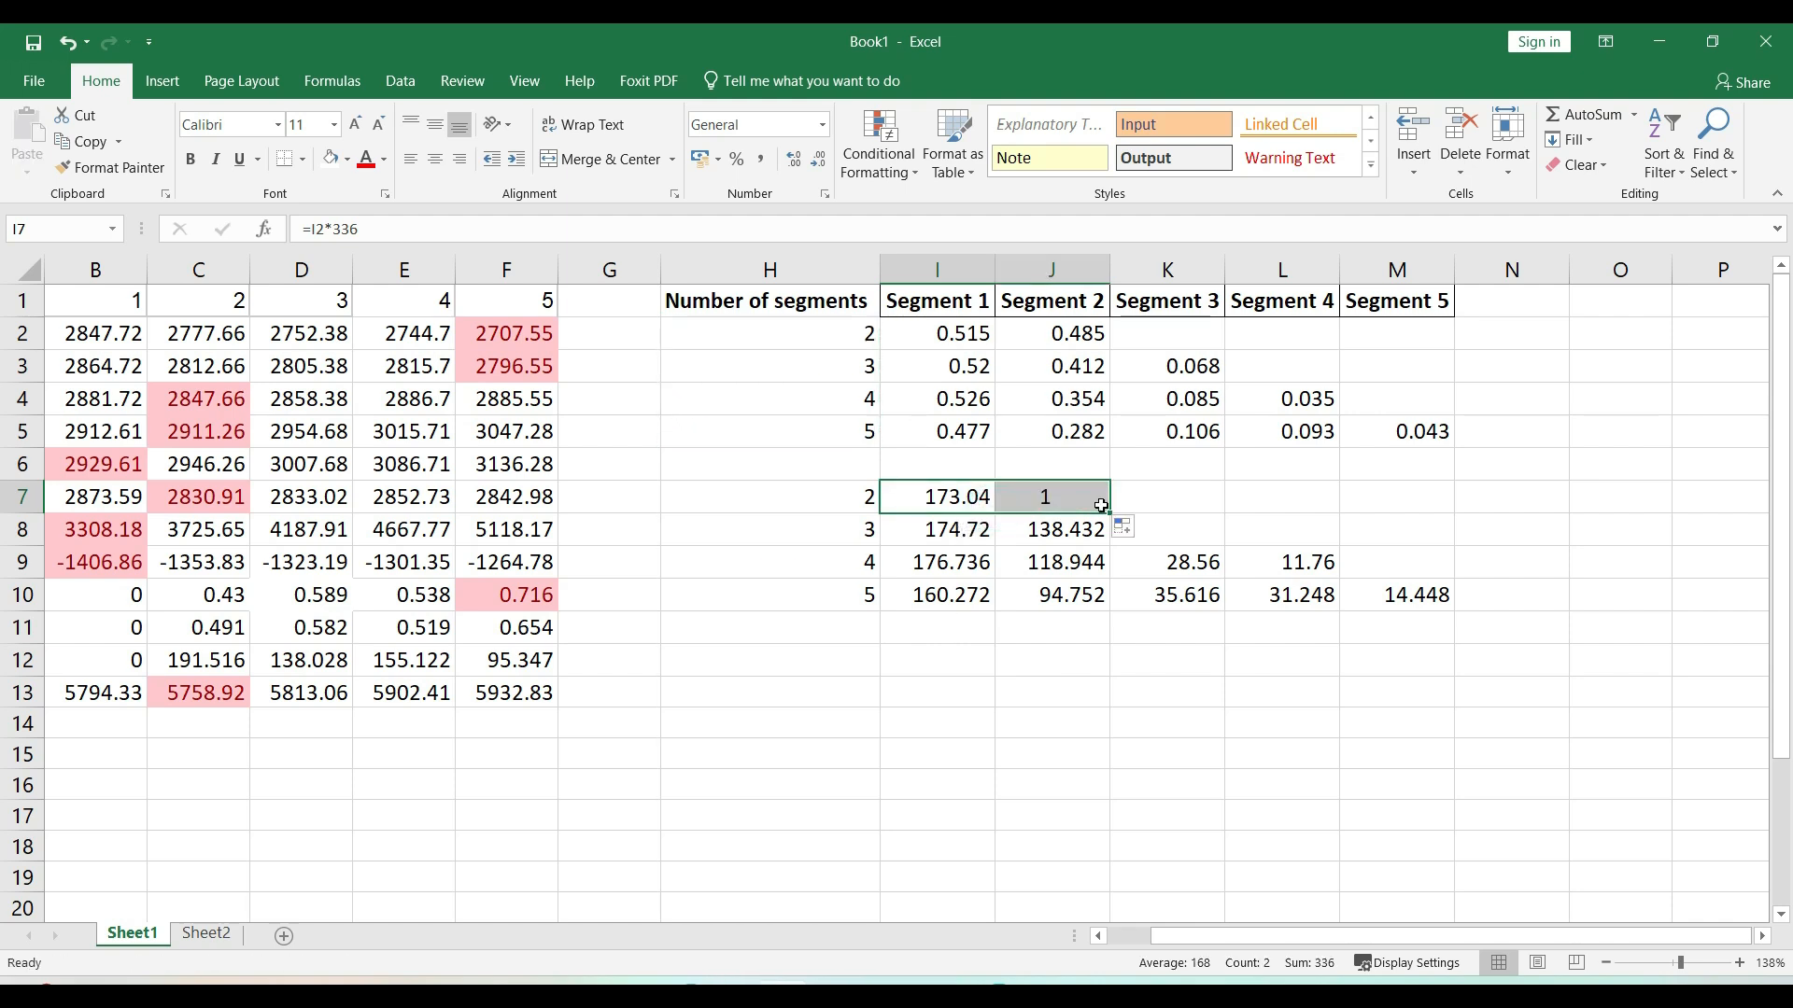
click(1077, 528)
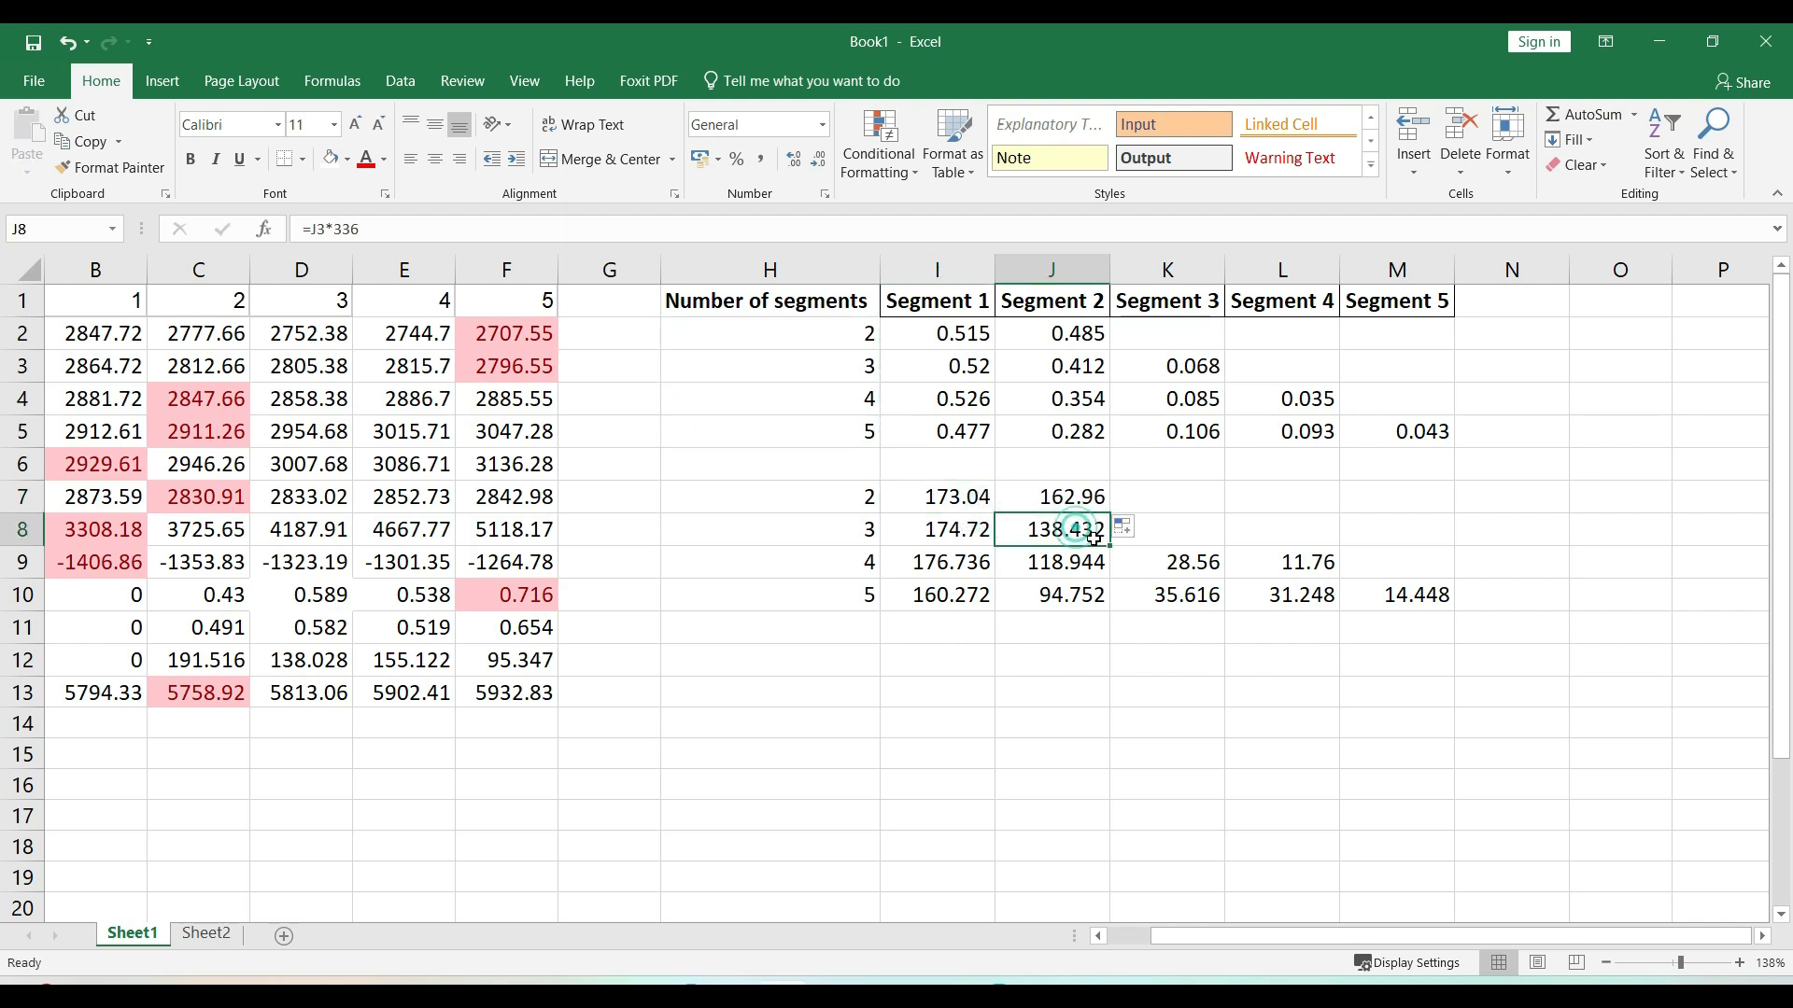
drag(1109, 545, 1205, 543)
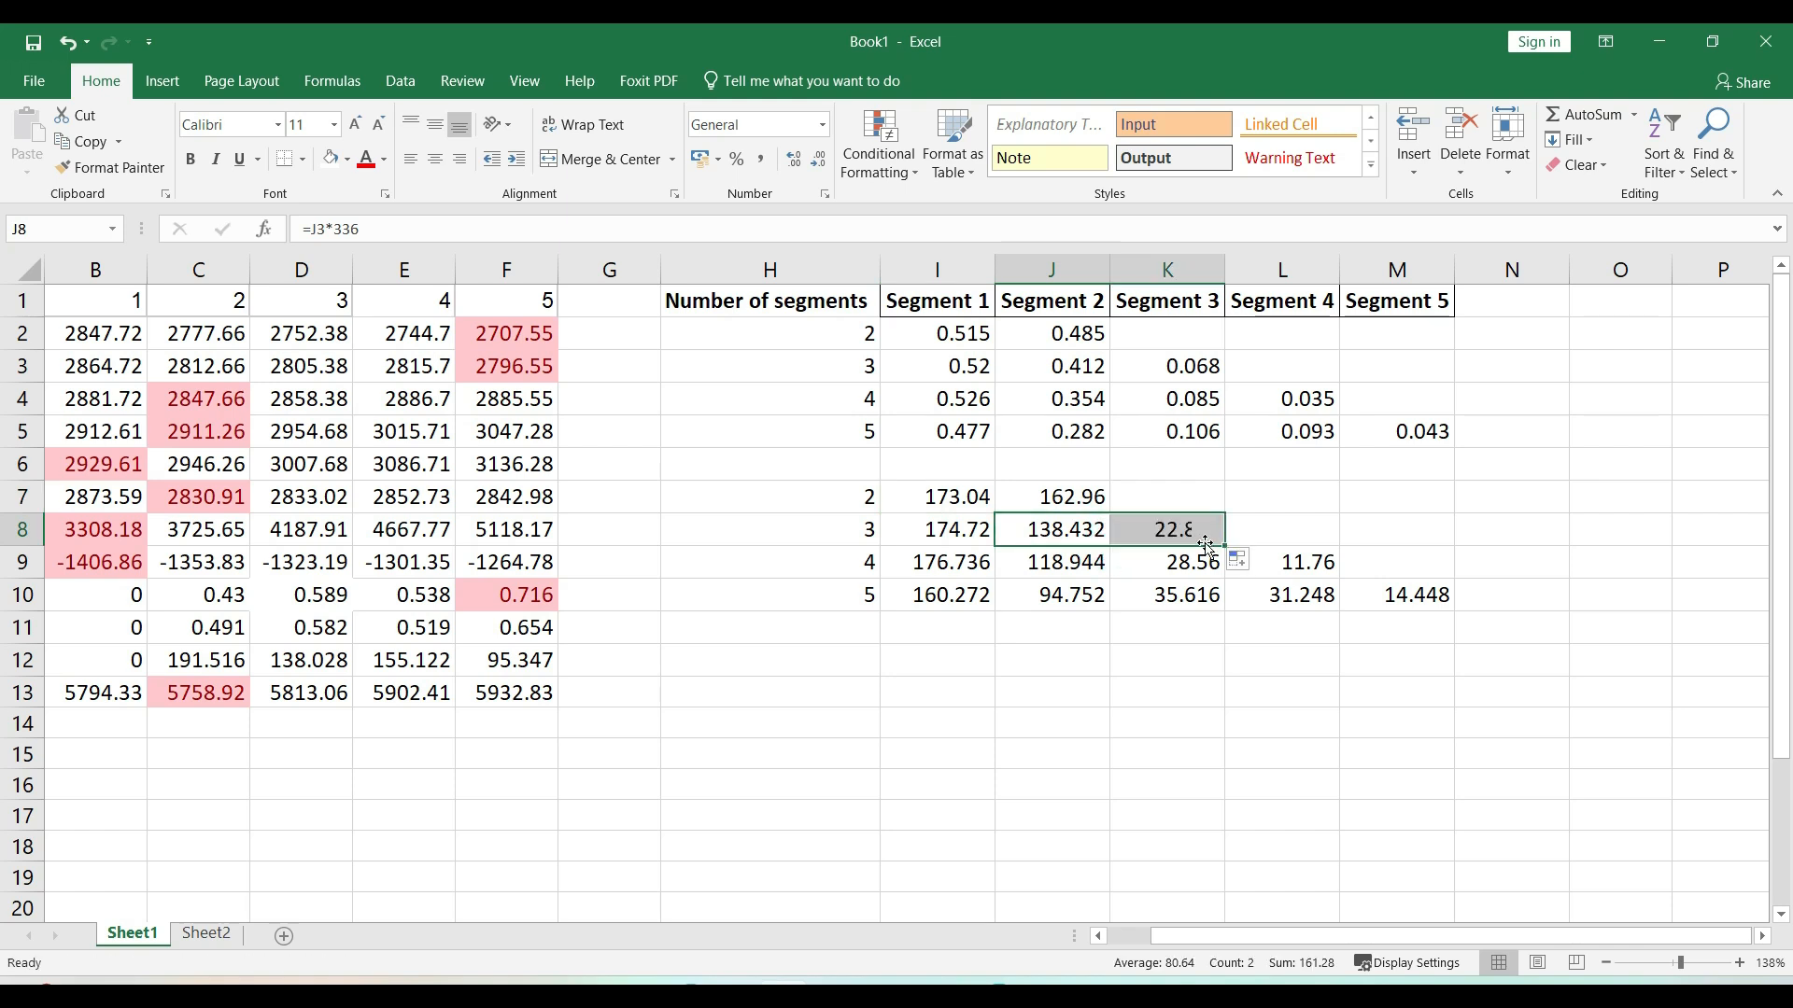
Review the absolute segment sizes of the two- and three-segment solutions in rows 7 and 8
drag(944, 496, 1063, 497)
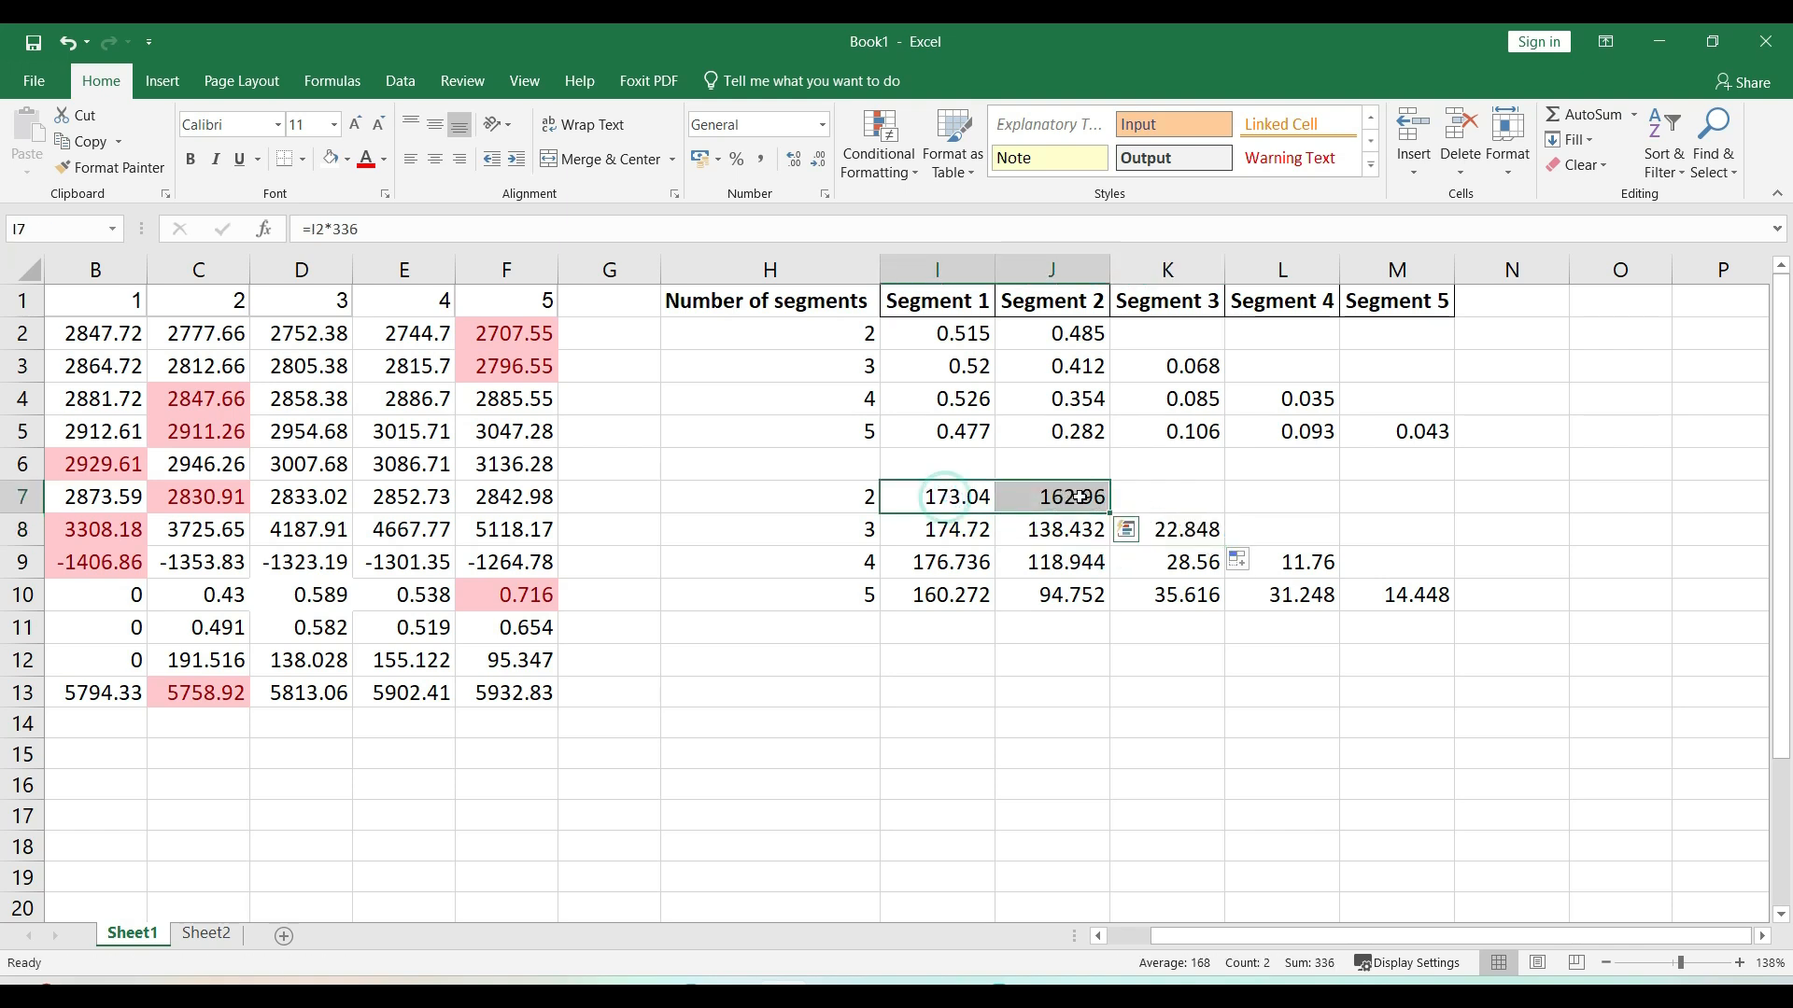
click(1073, 496)
click(950, 529)
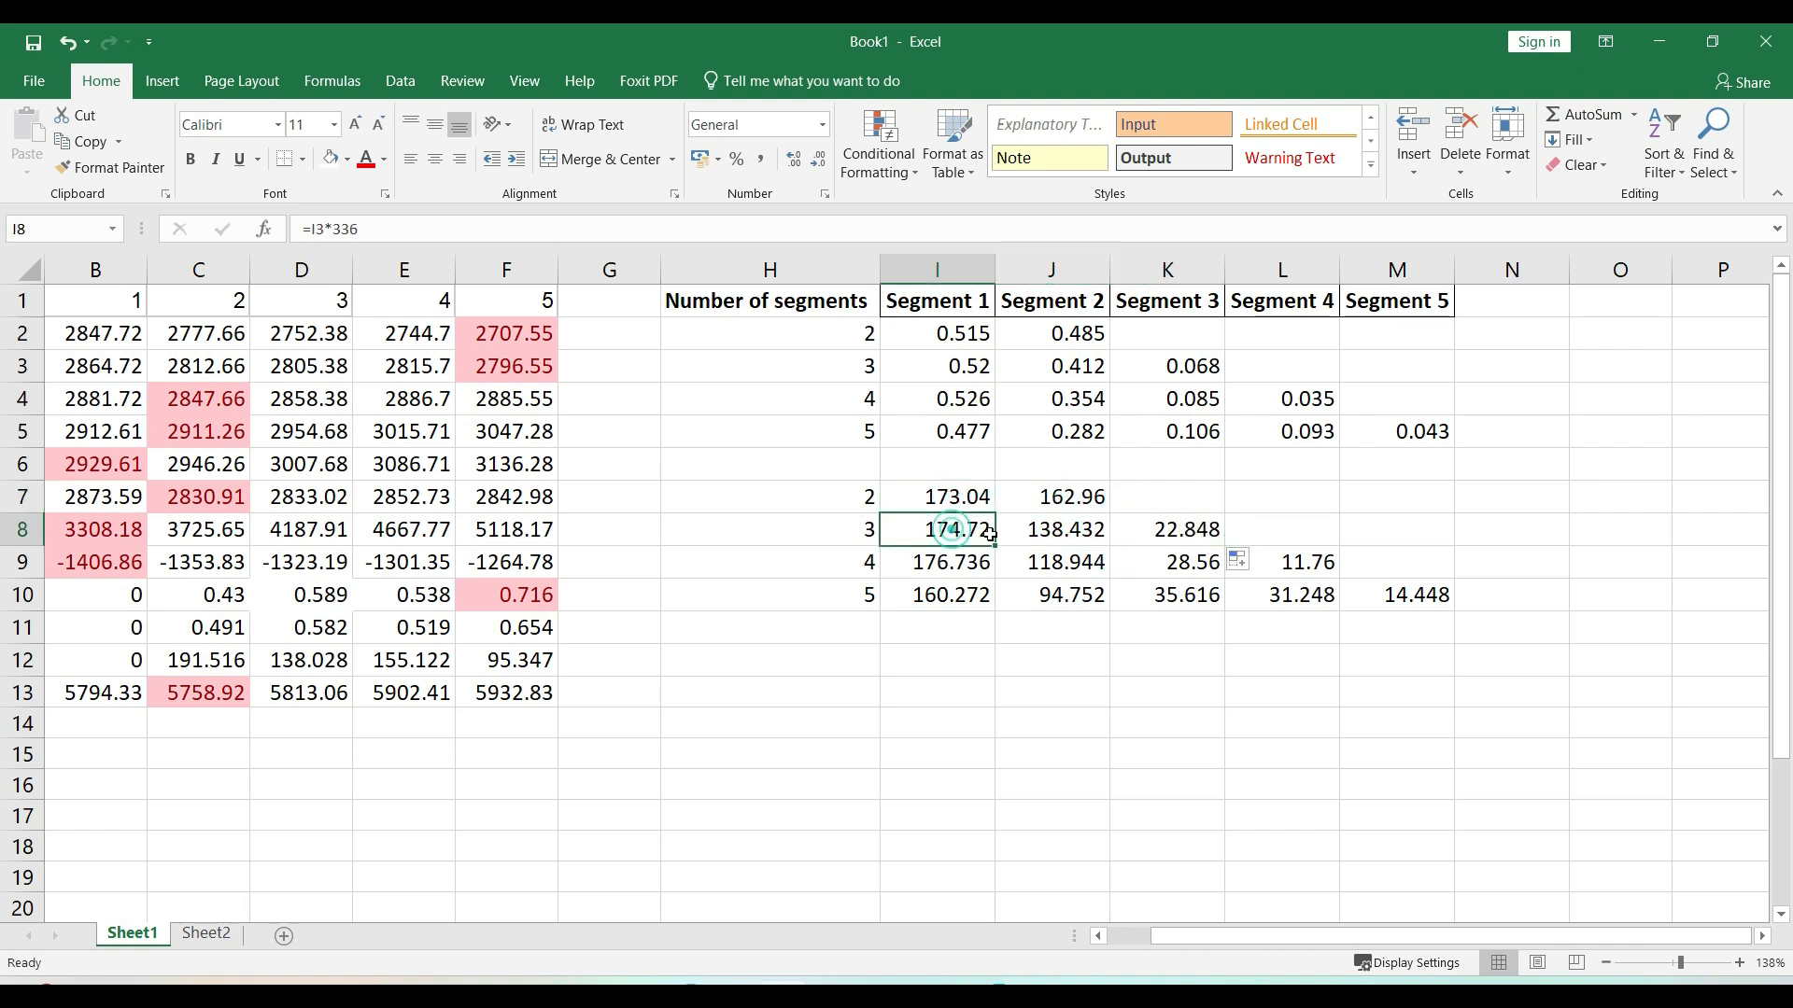
click(1038, 532)
click(1184, 534)
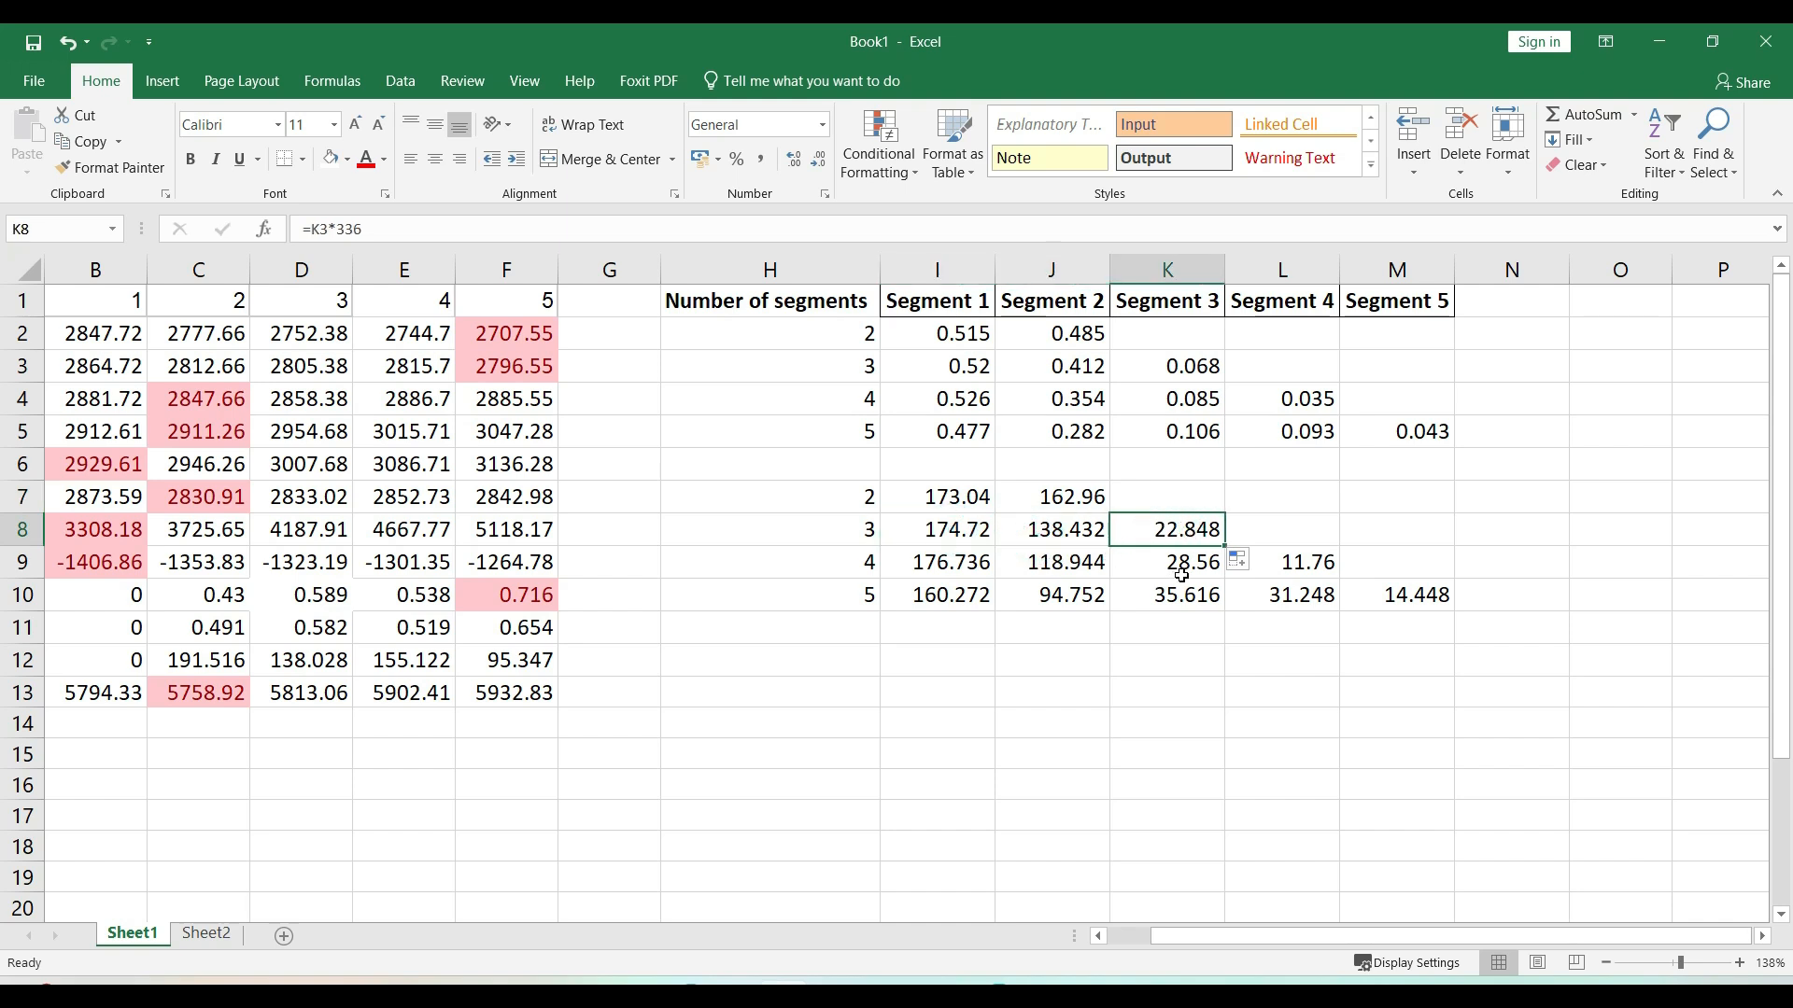
Review the absolute sizes of the smaller segments in the four- and five-segment solutions in rows 9 and 10
click(1182, 573)
key(Right)
key(Down)
key(Left)
key(Right)
key(Left)
key(Right)
key(Right)
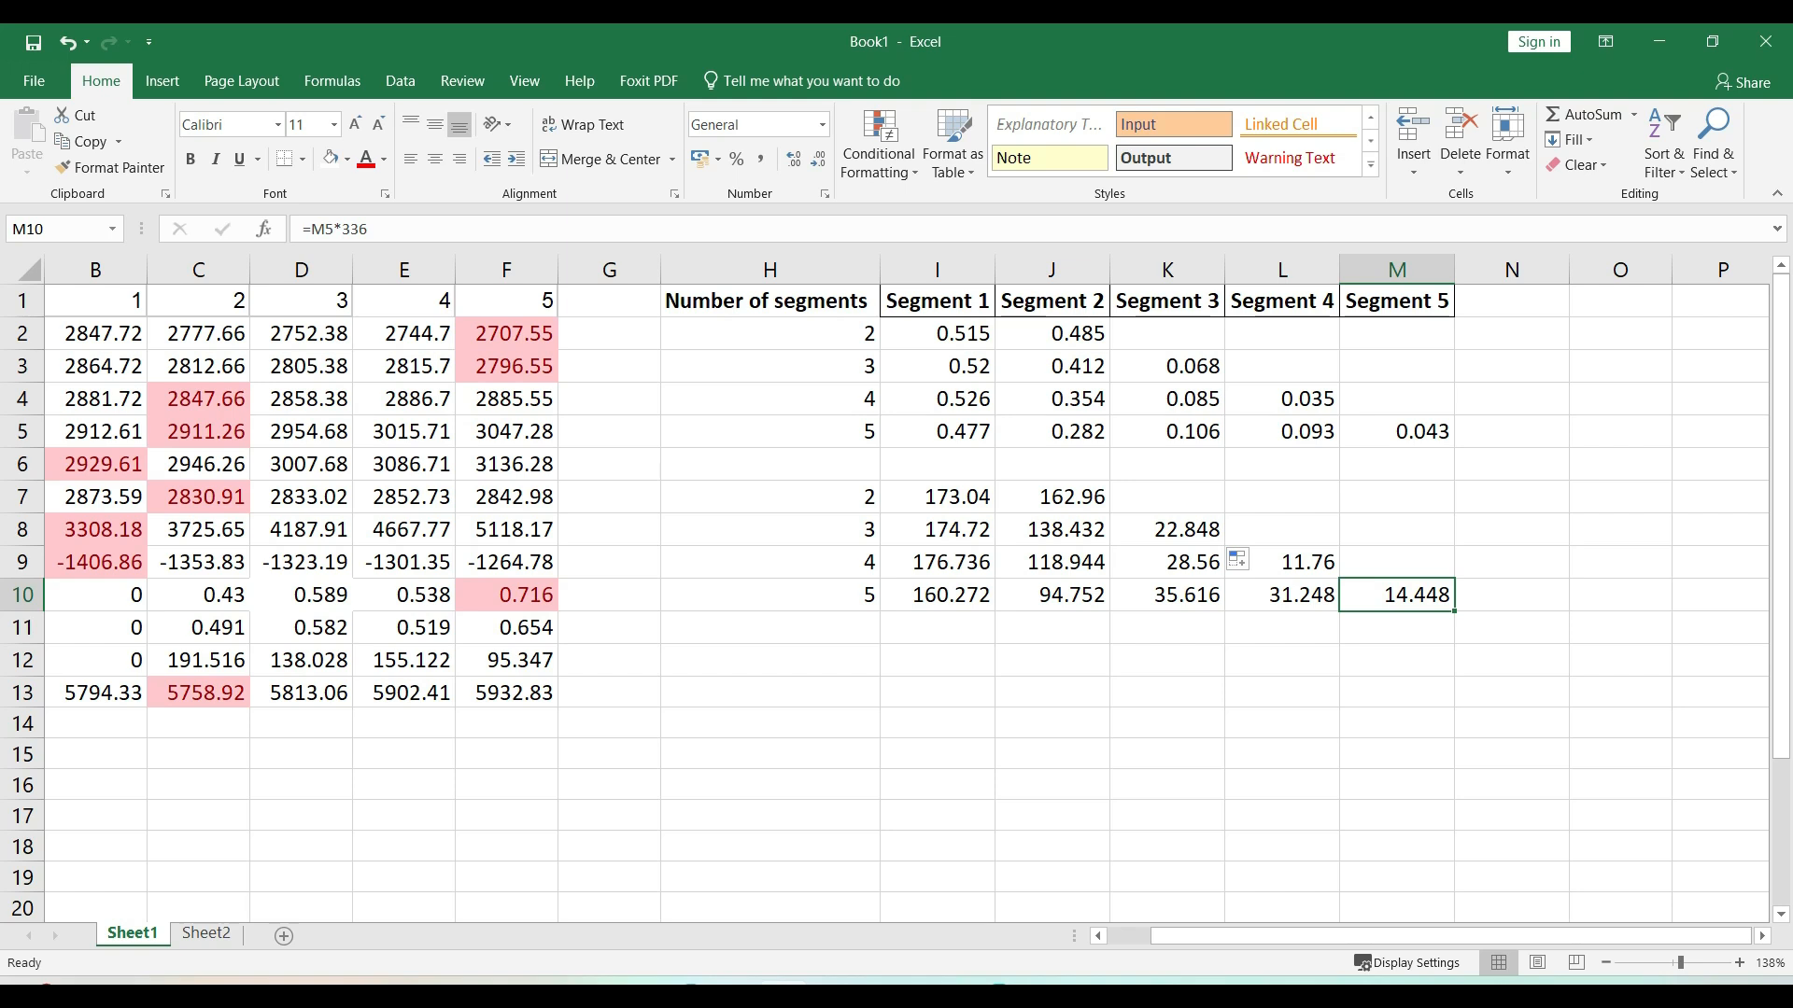
key(Left)
key(Left)
key(Up)
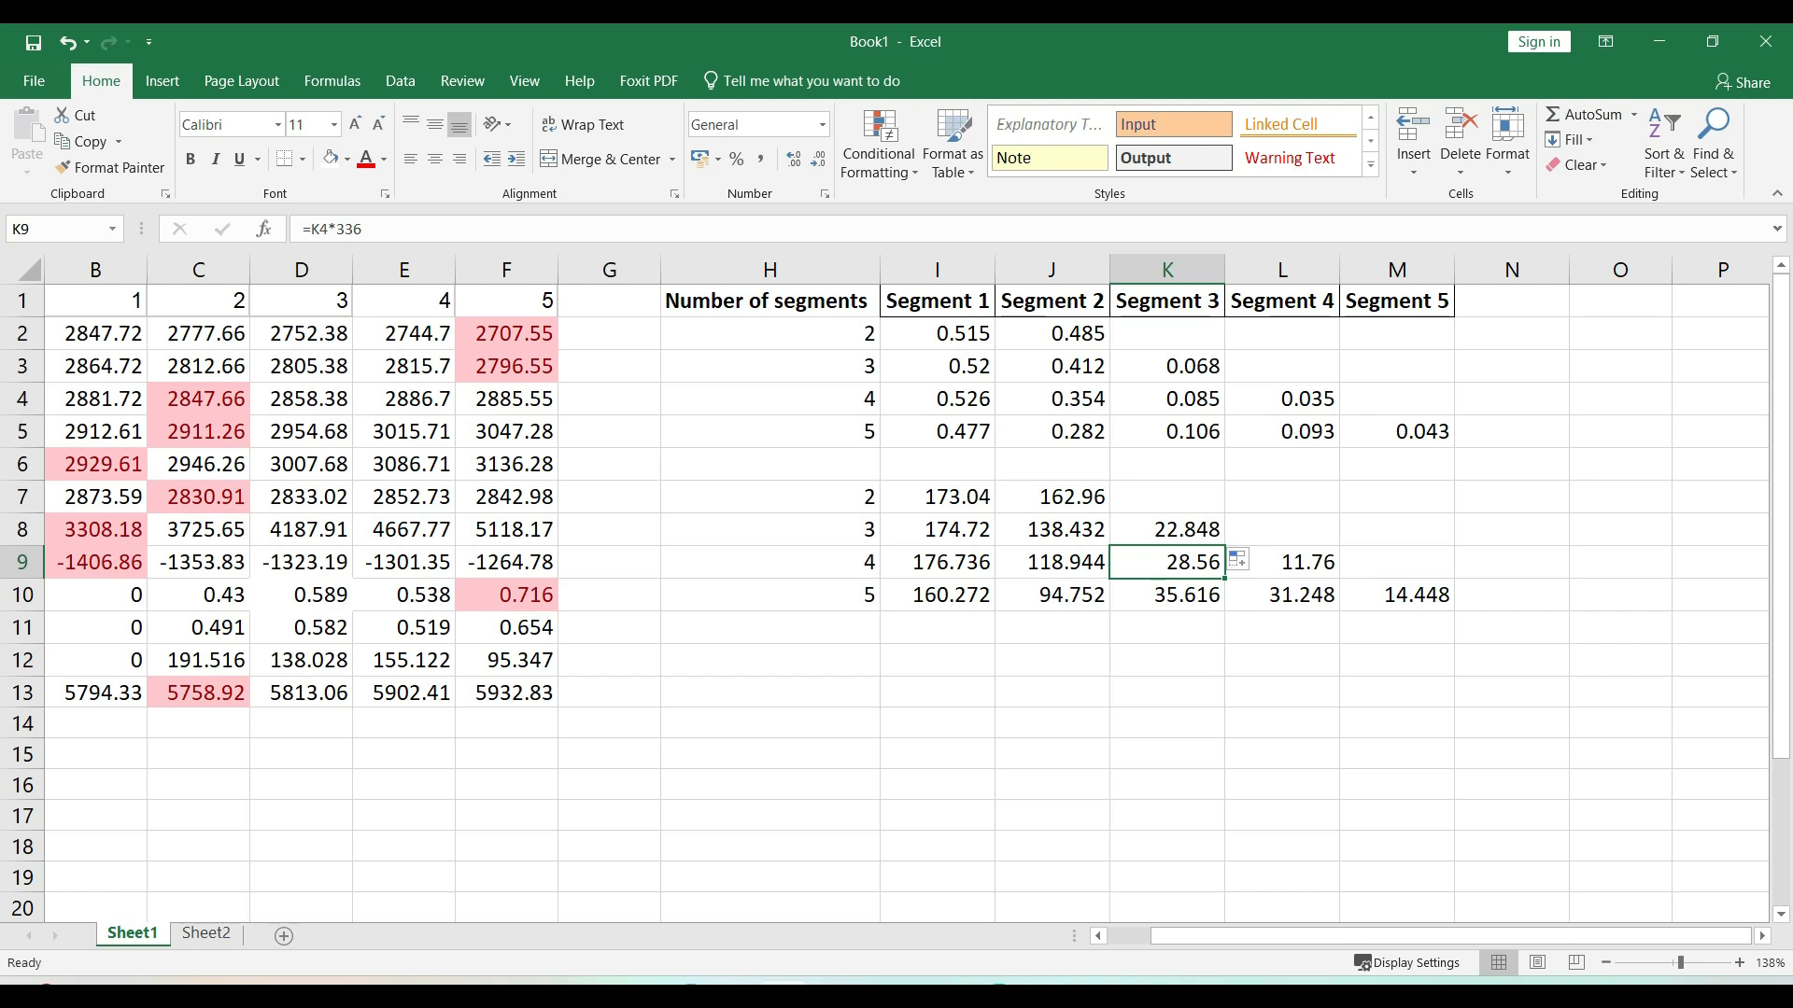
Compare the two segment sizes of the two-segment solution in I7 and J7
key(Up)
key(Left)
key(Up)
key(Left)
key(Right)
key(Left)
key(Right)
key(Left)
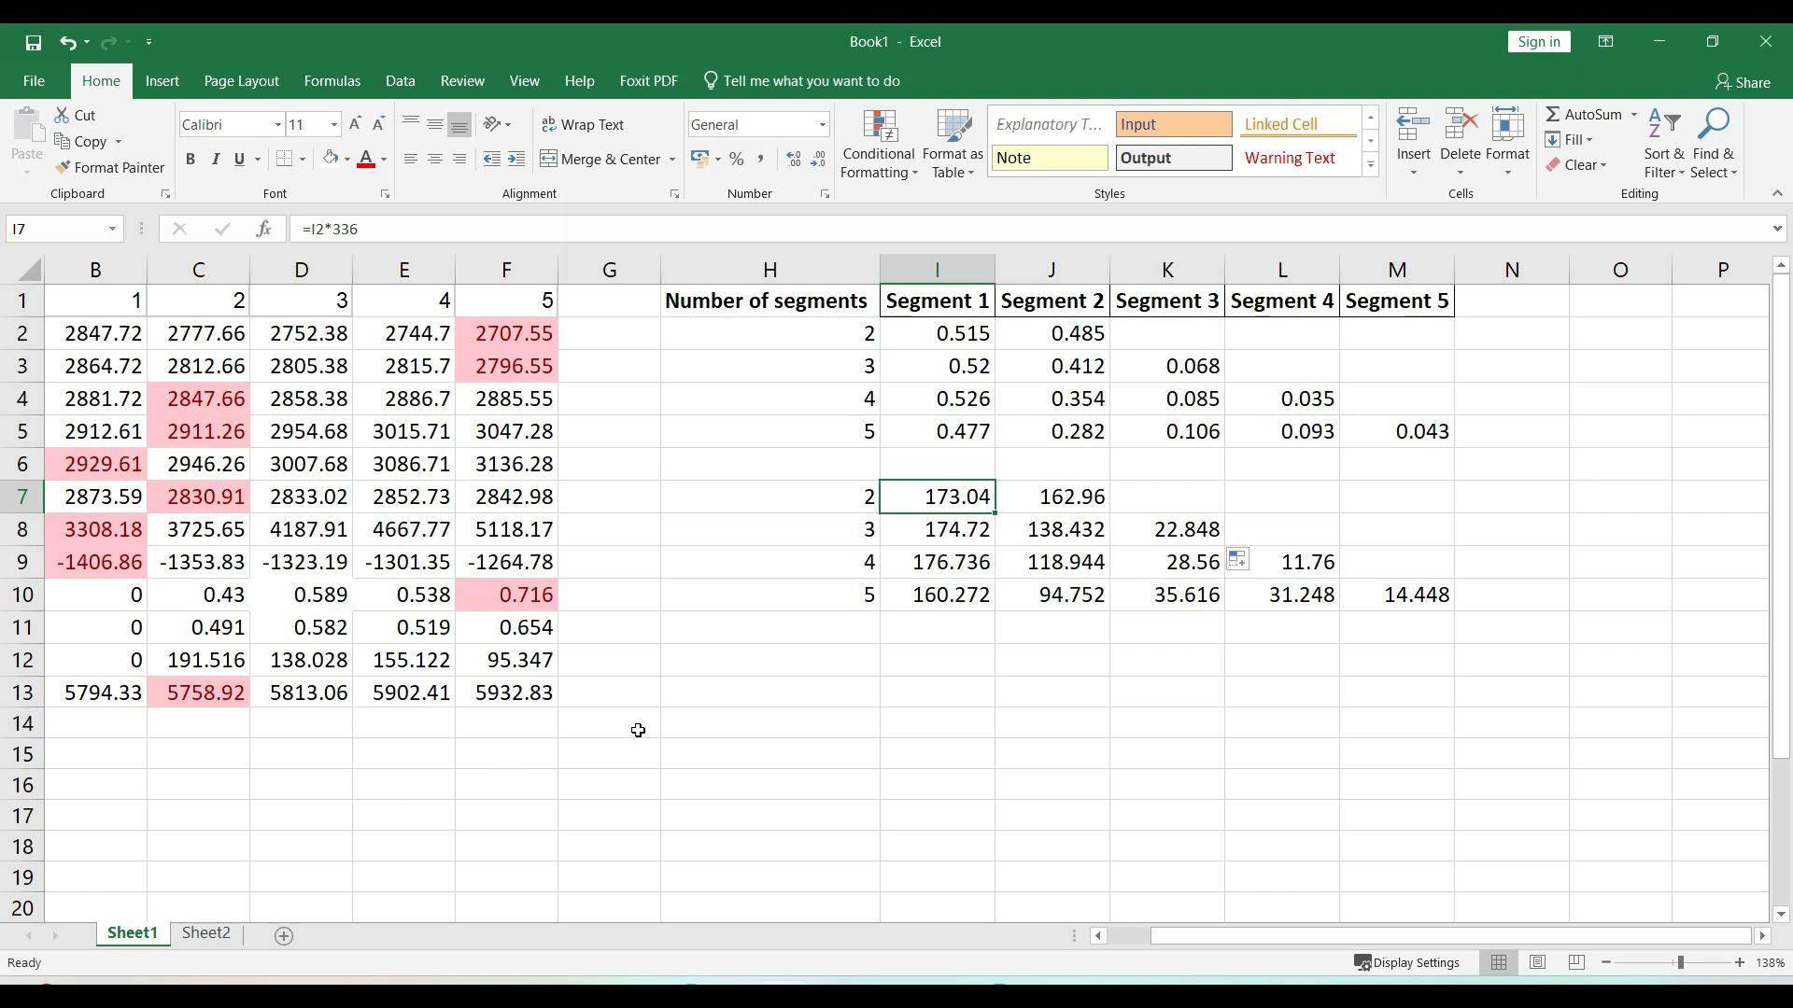
scroll(637, 729, left, 2)
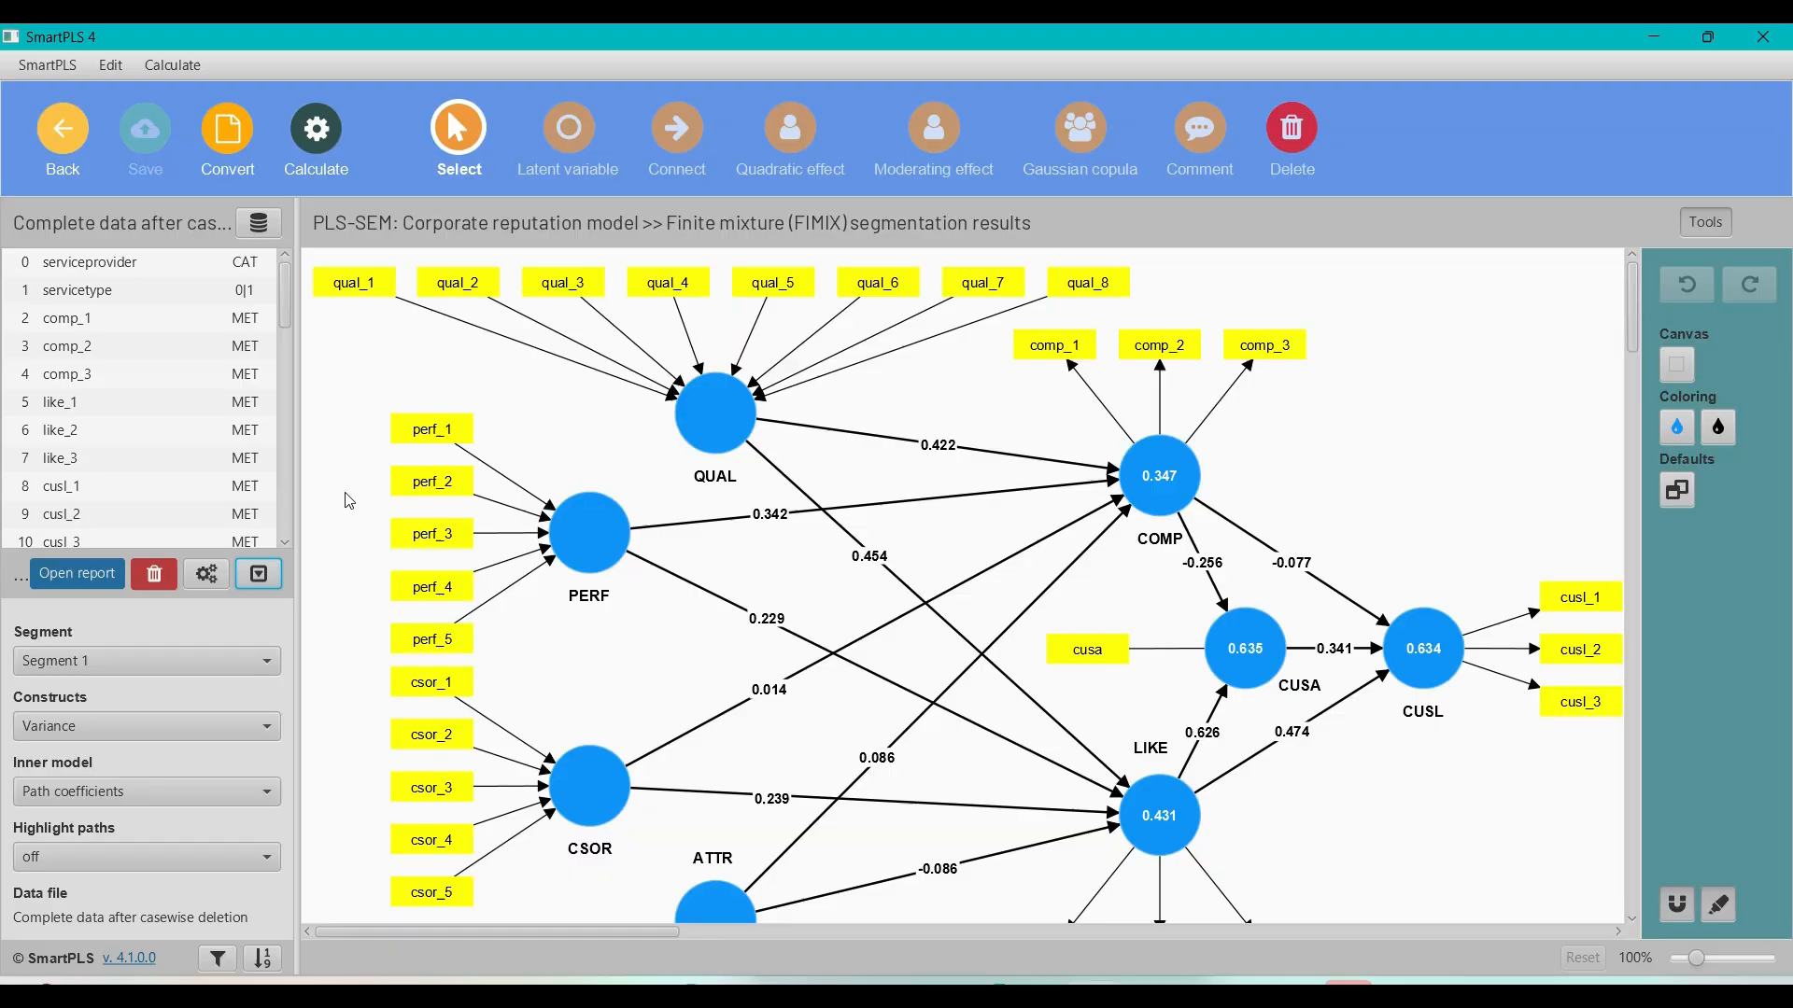
Open the report of the one-segment FIMIX results, the last entry in the list of saved results
click(269, 584)
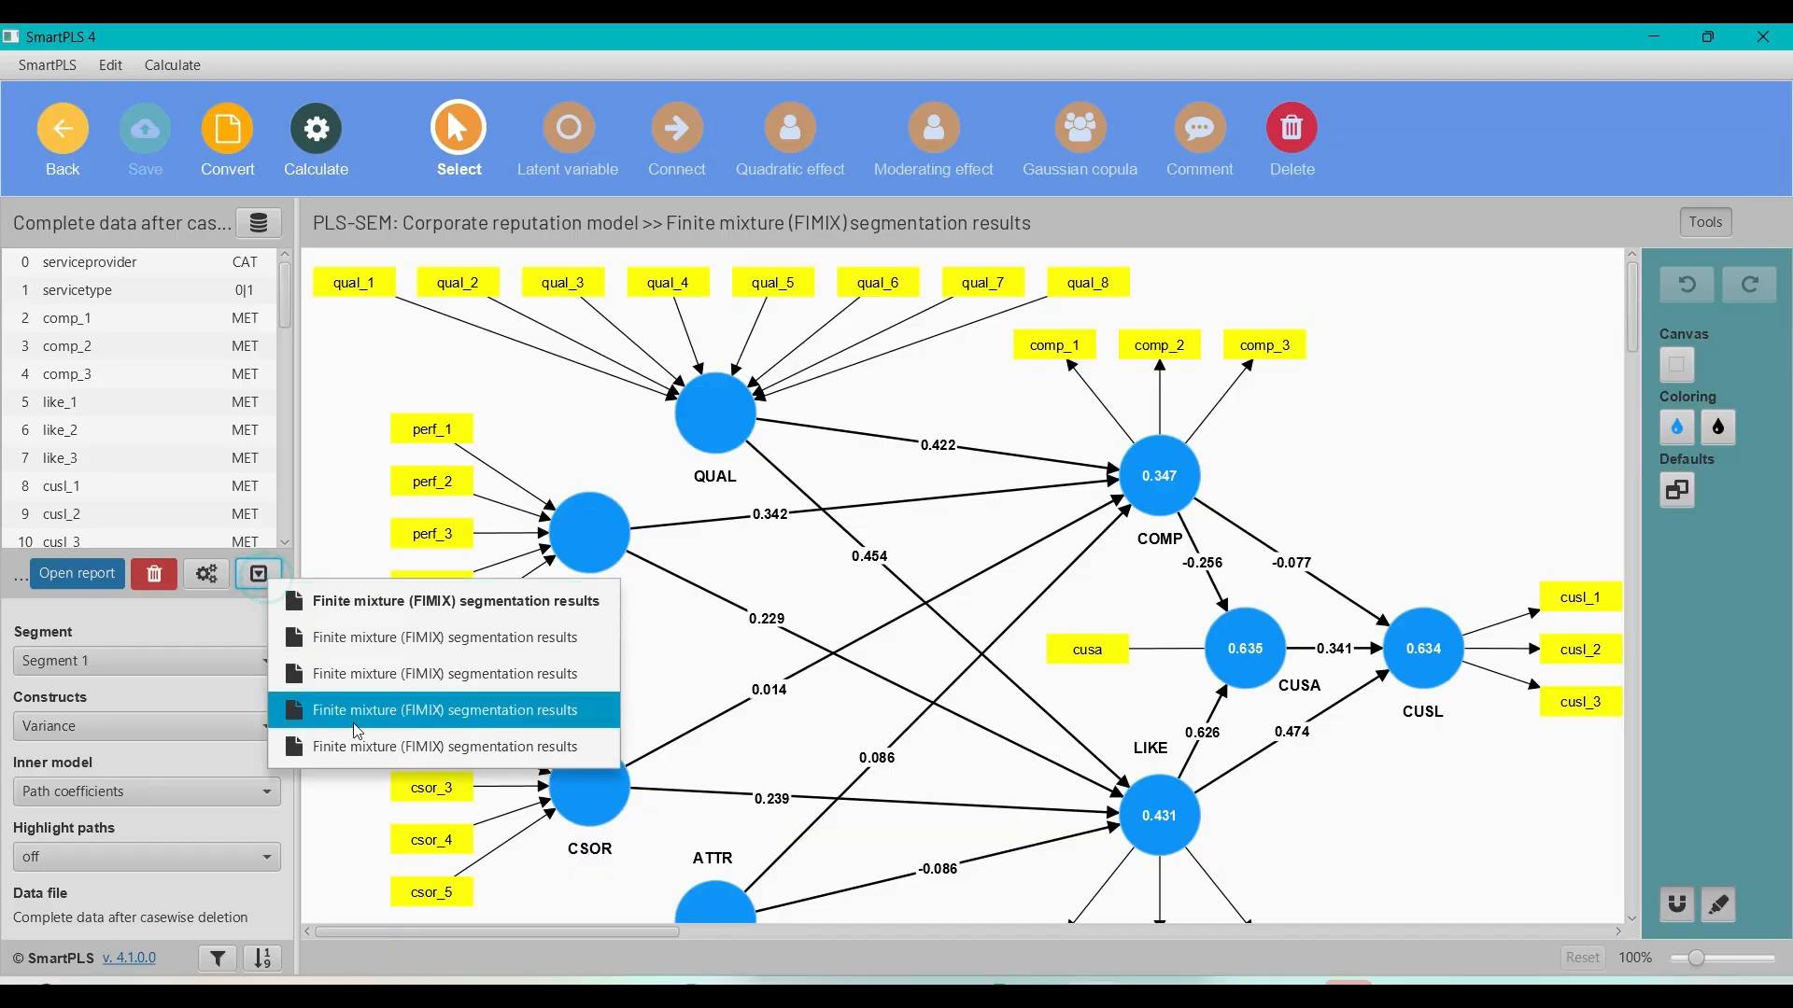
click(362, 751)
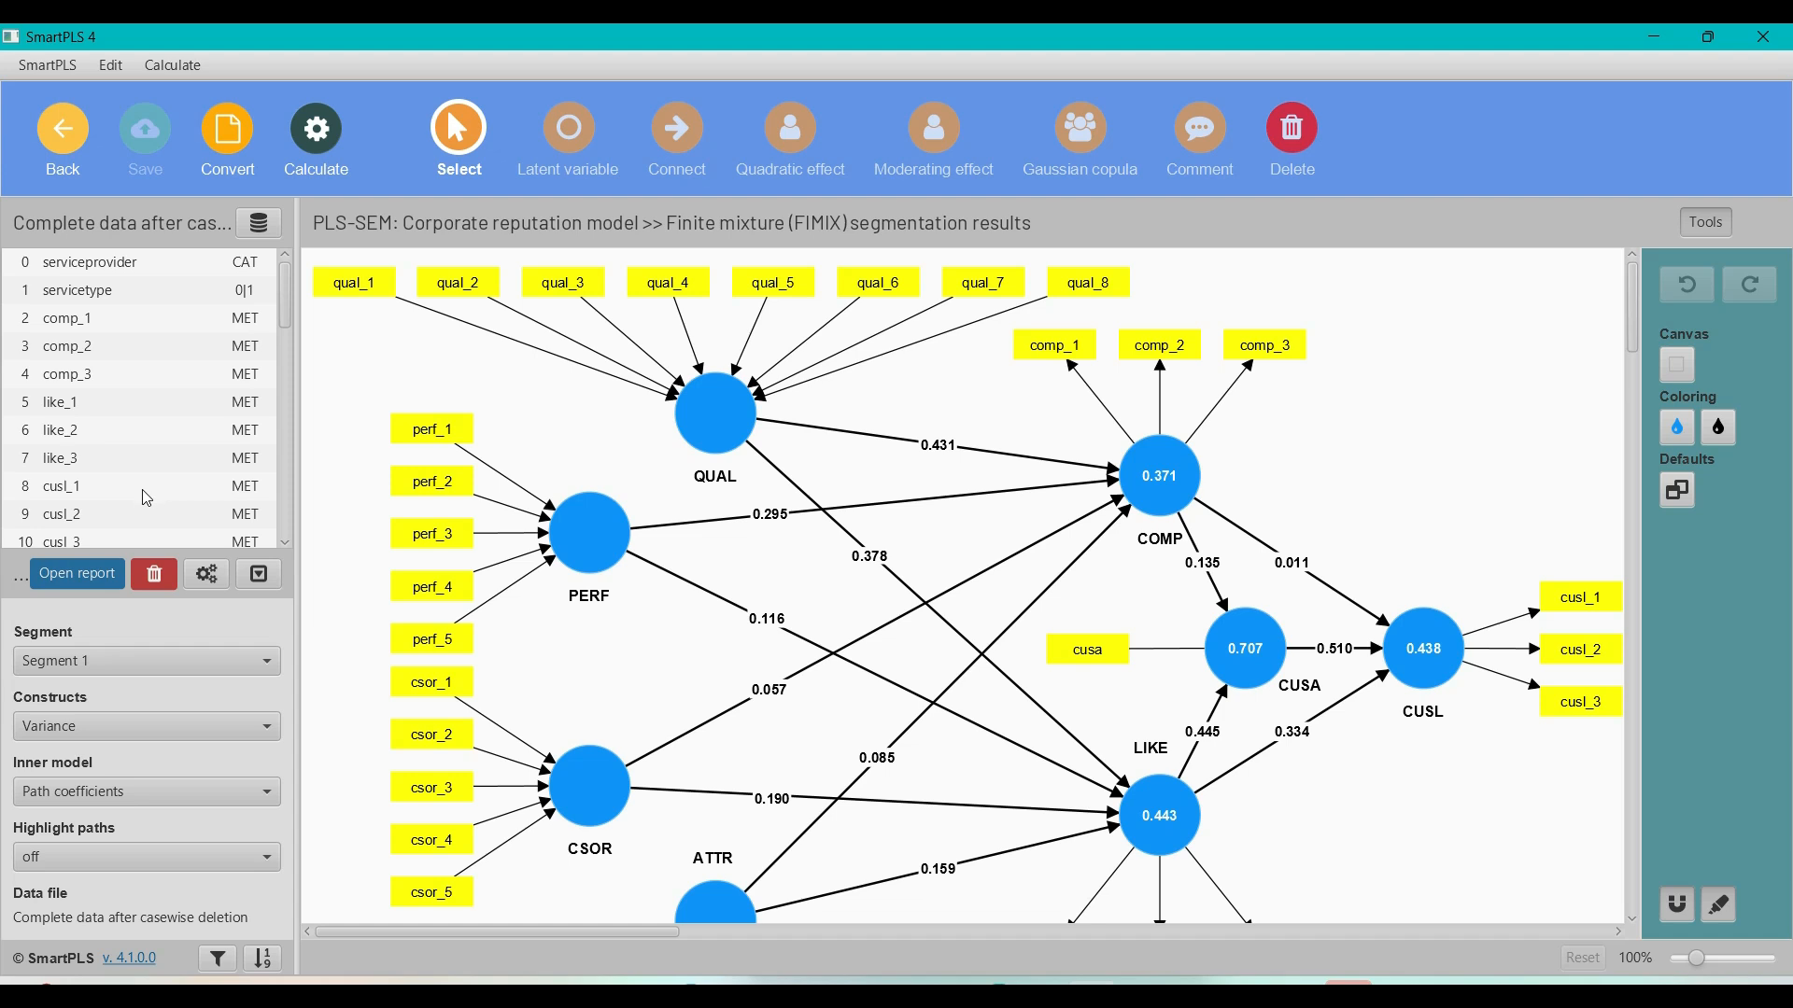
click(84, 574)
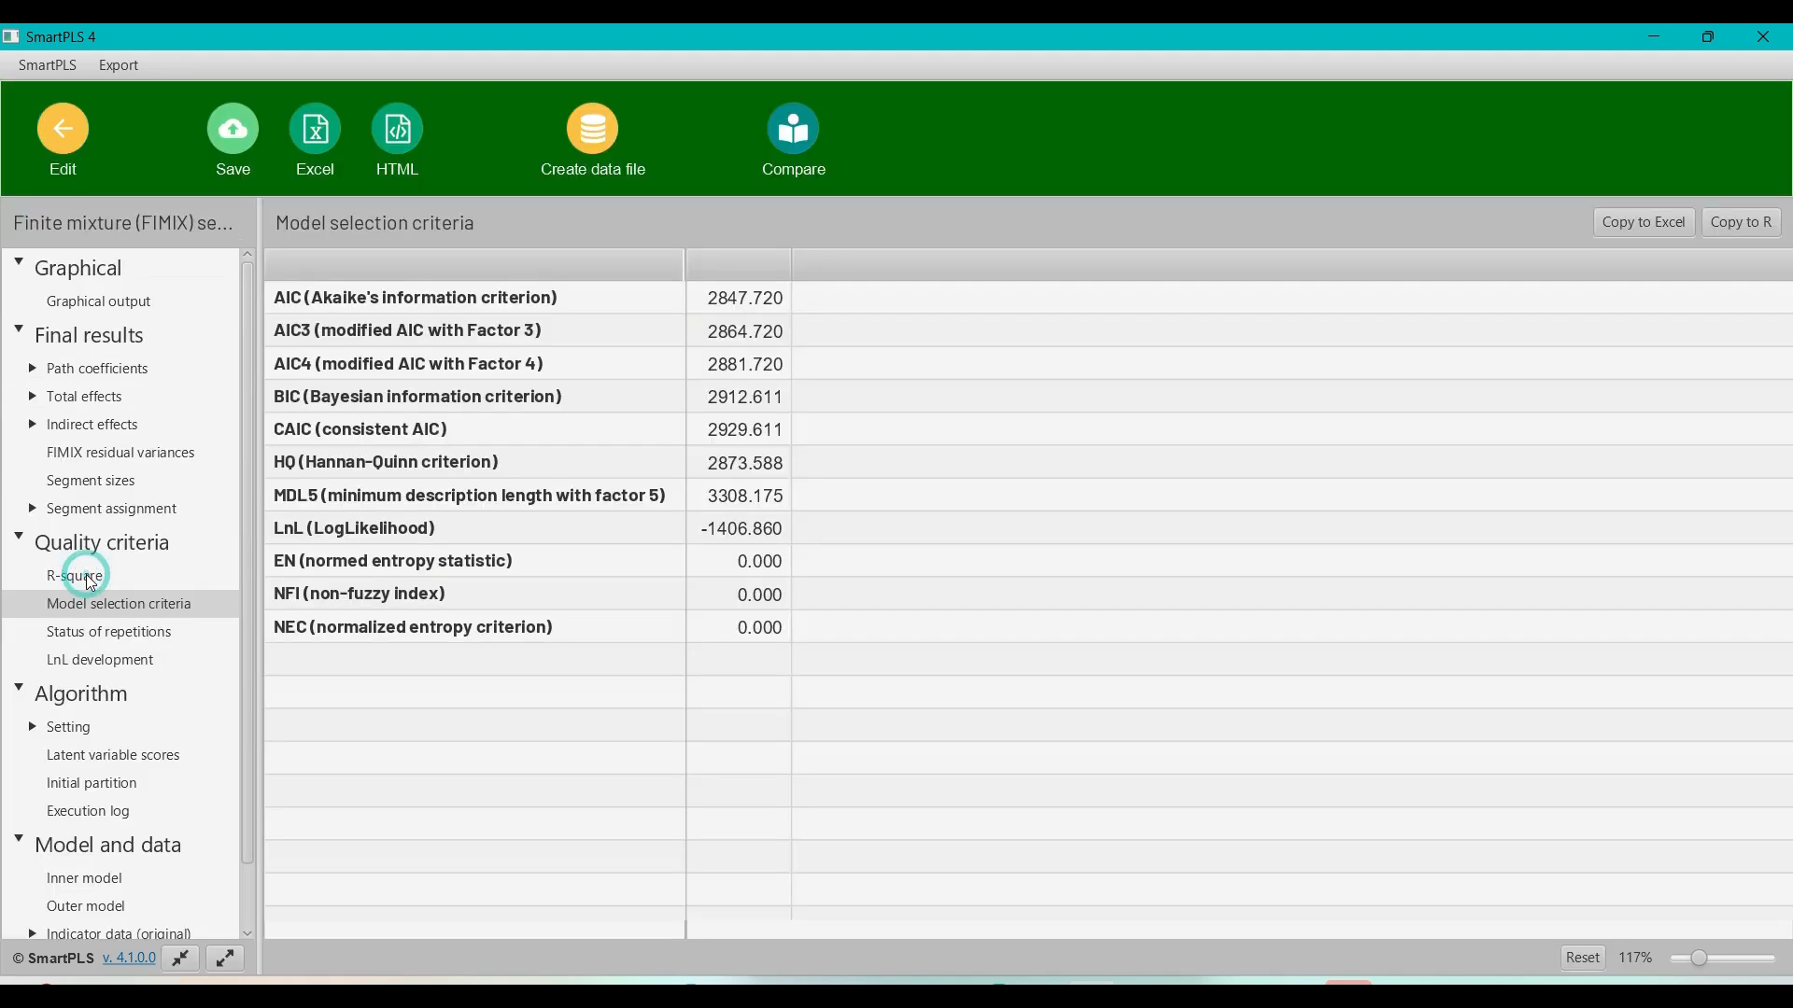
Copy the R-square table of the one-segment solution to Excel
click(102, 483)
click(90, 579)
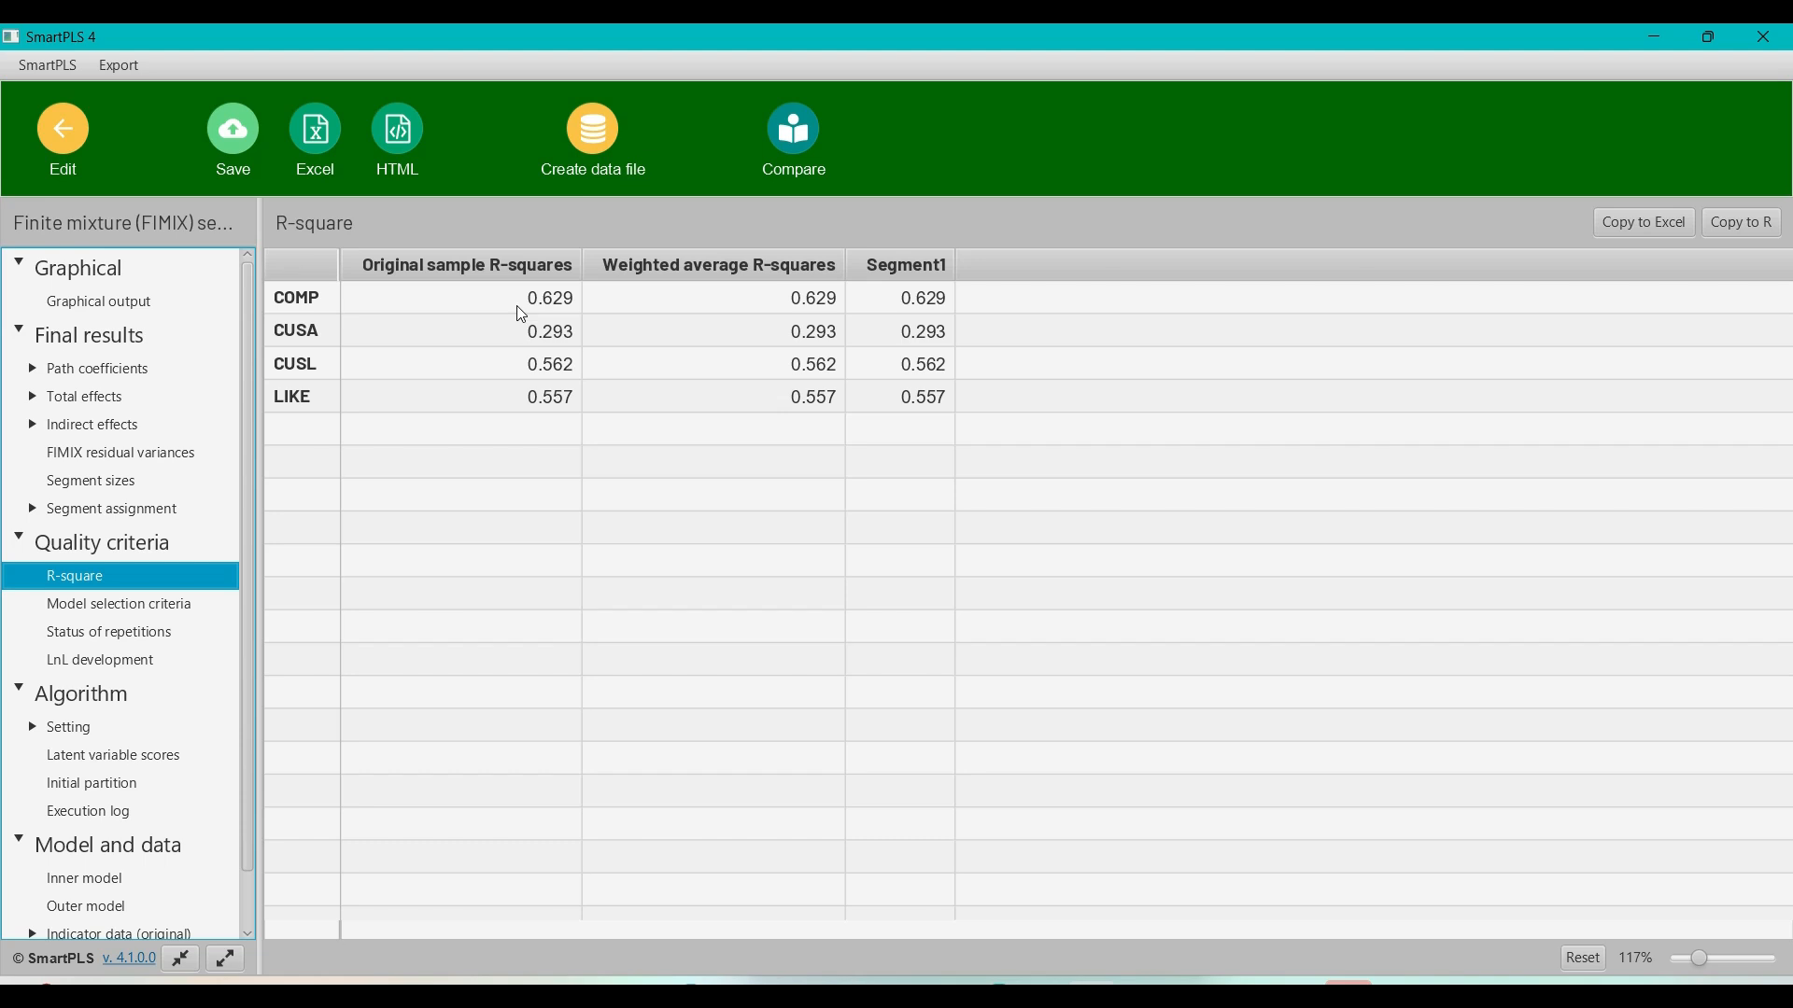
click(1653, 215)
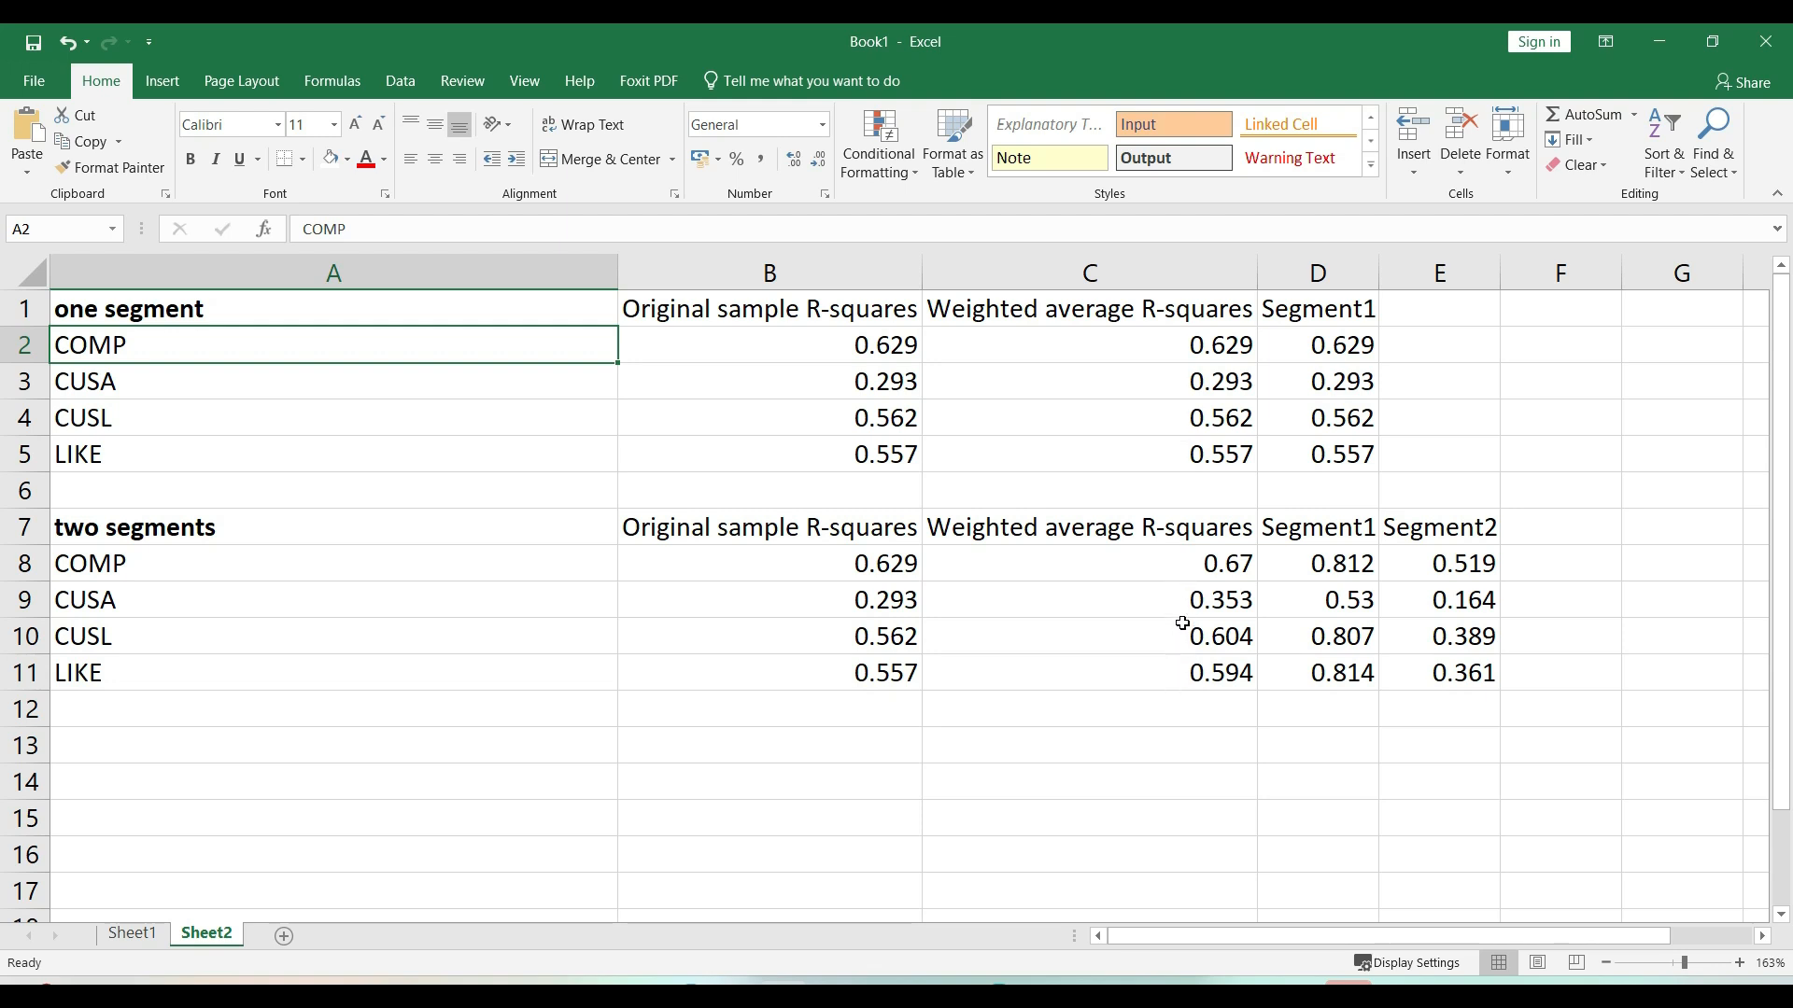
Examine the two-segment solution's Segment1 R-squares in D8:D11 and its weighted average R-squares in C8:C11
click(1342, 564)
drag(1342, 564, 1333, 674)
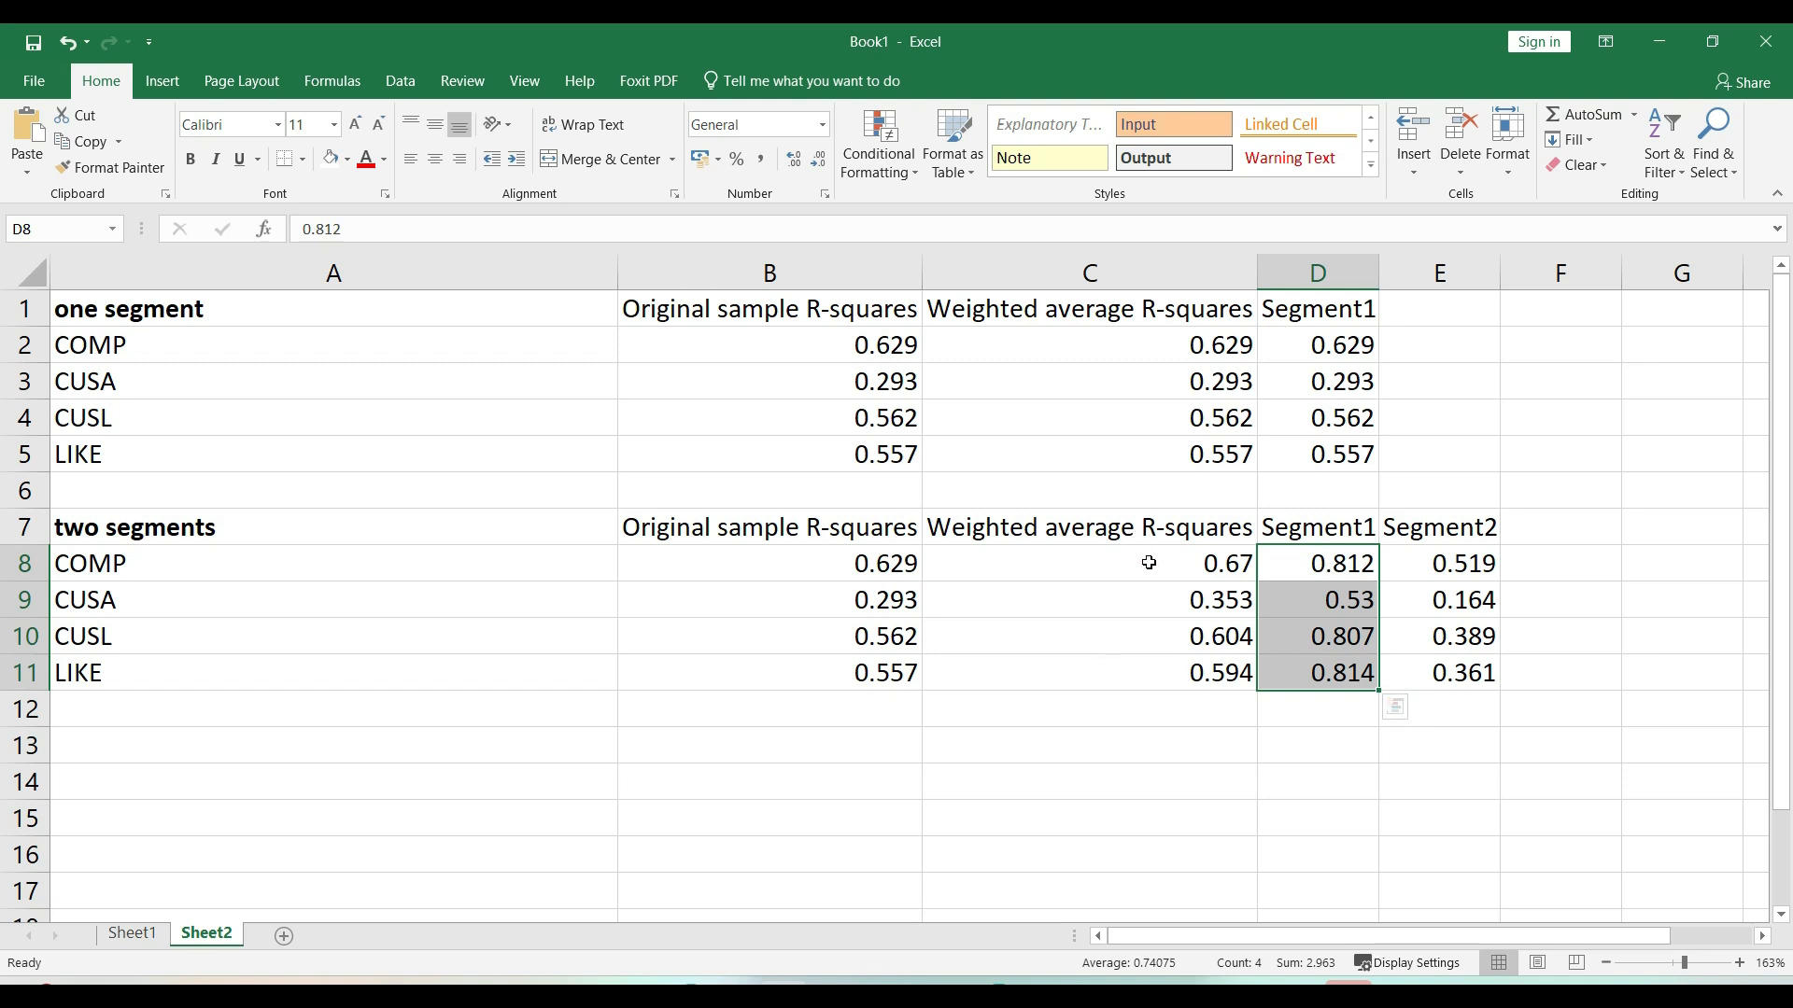
drag(1148, 563, 1151, 677)
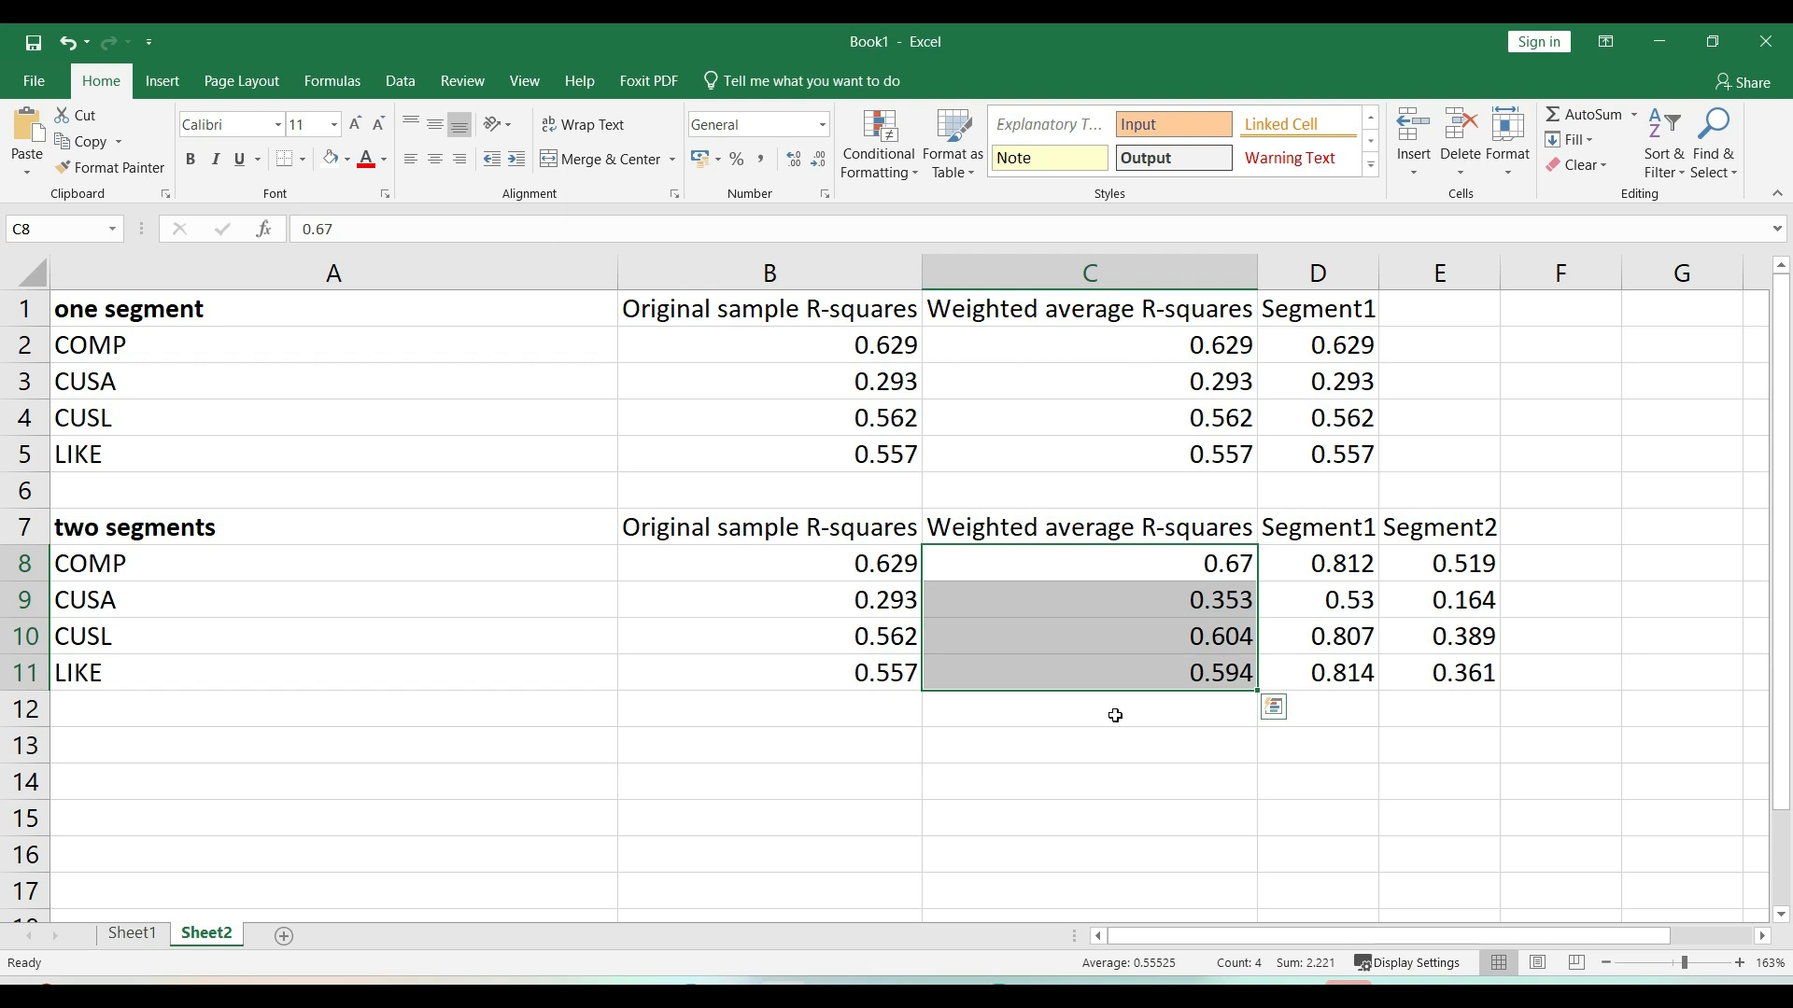
Switch to SmartPLS and compare the path coefficients of Segment1 and Segment2 in the two-segment solution
key(alt+Tab)
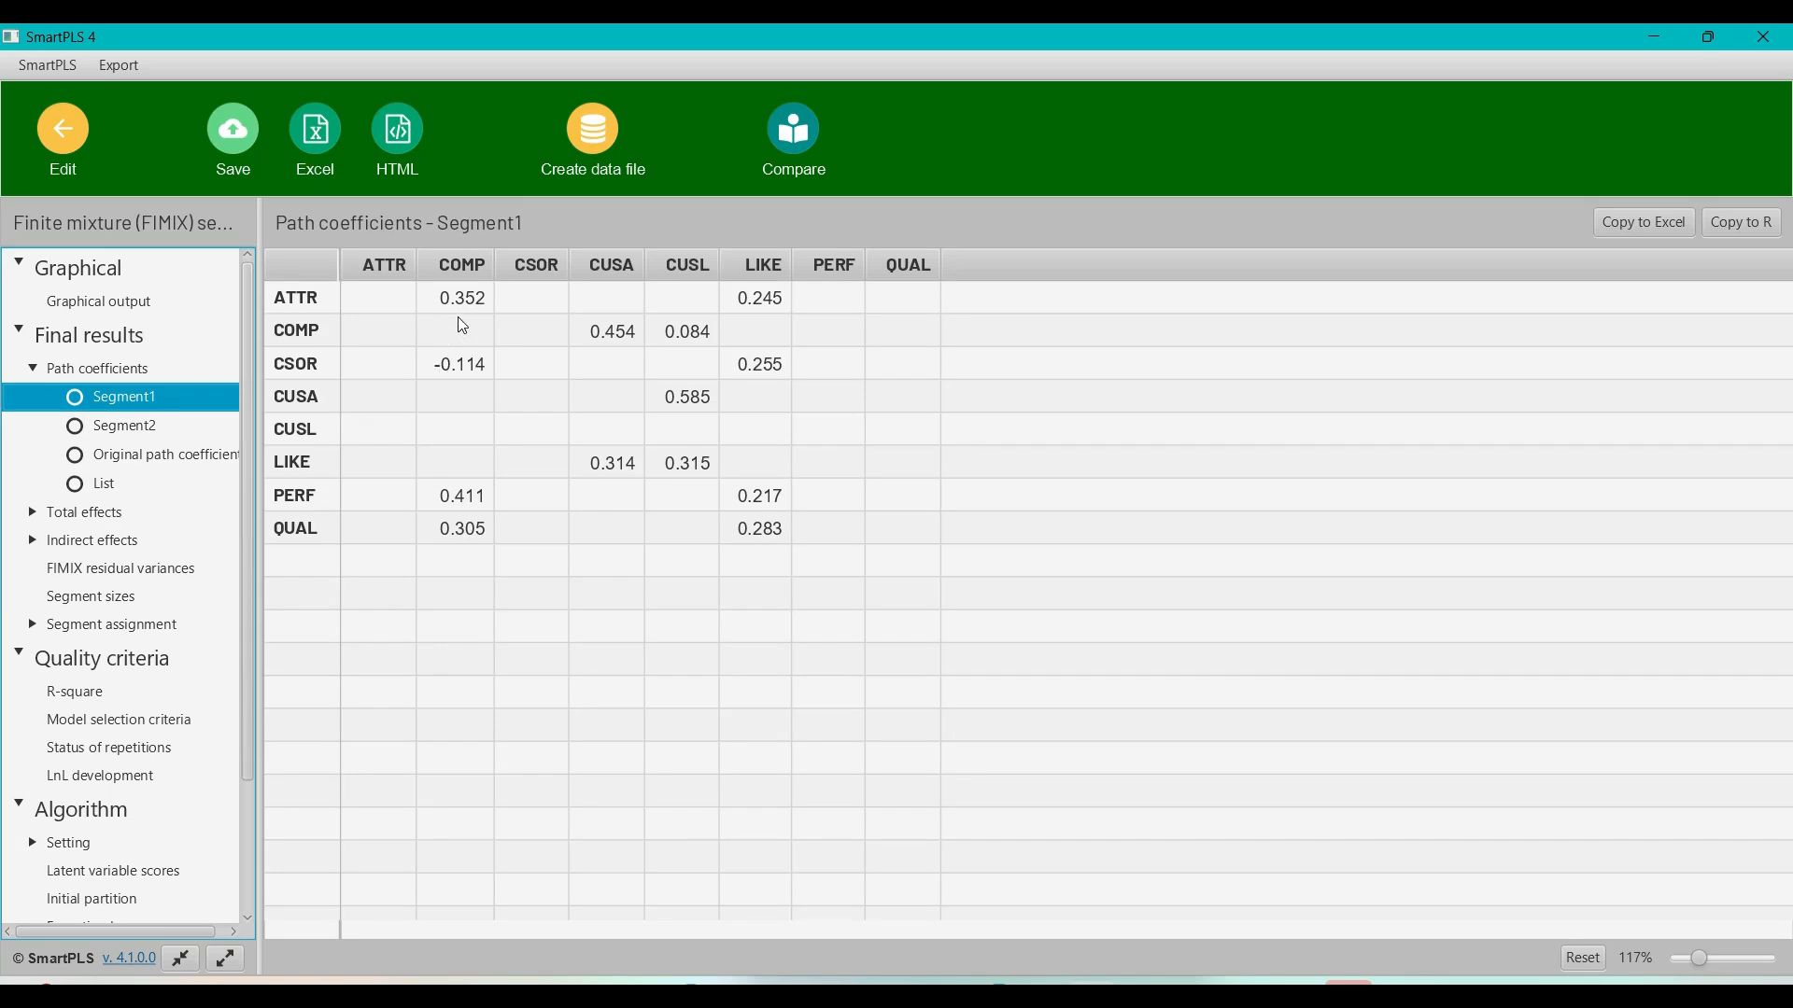
click(112, 430)
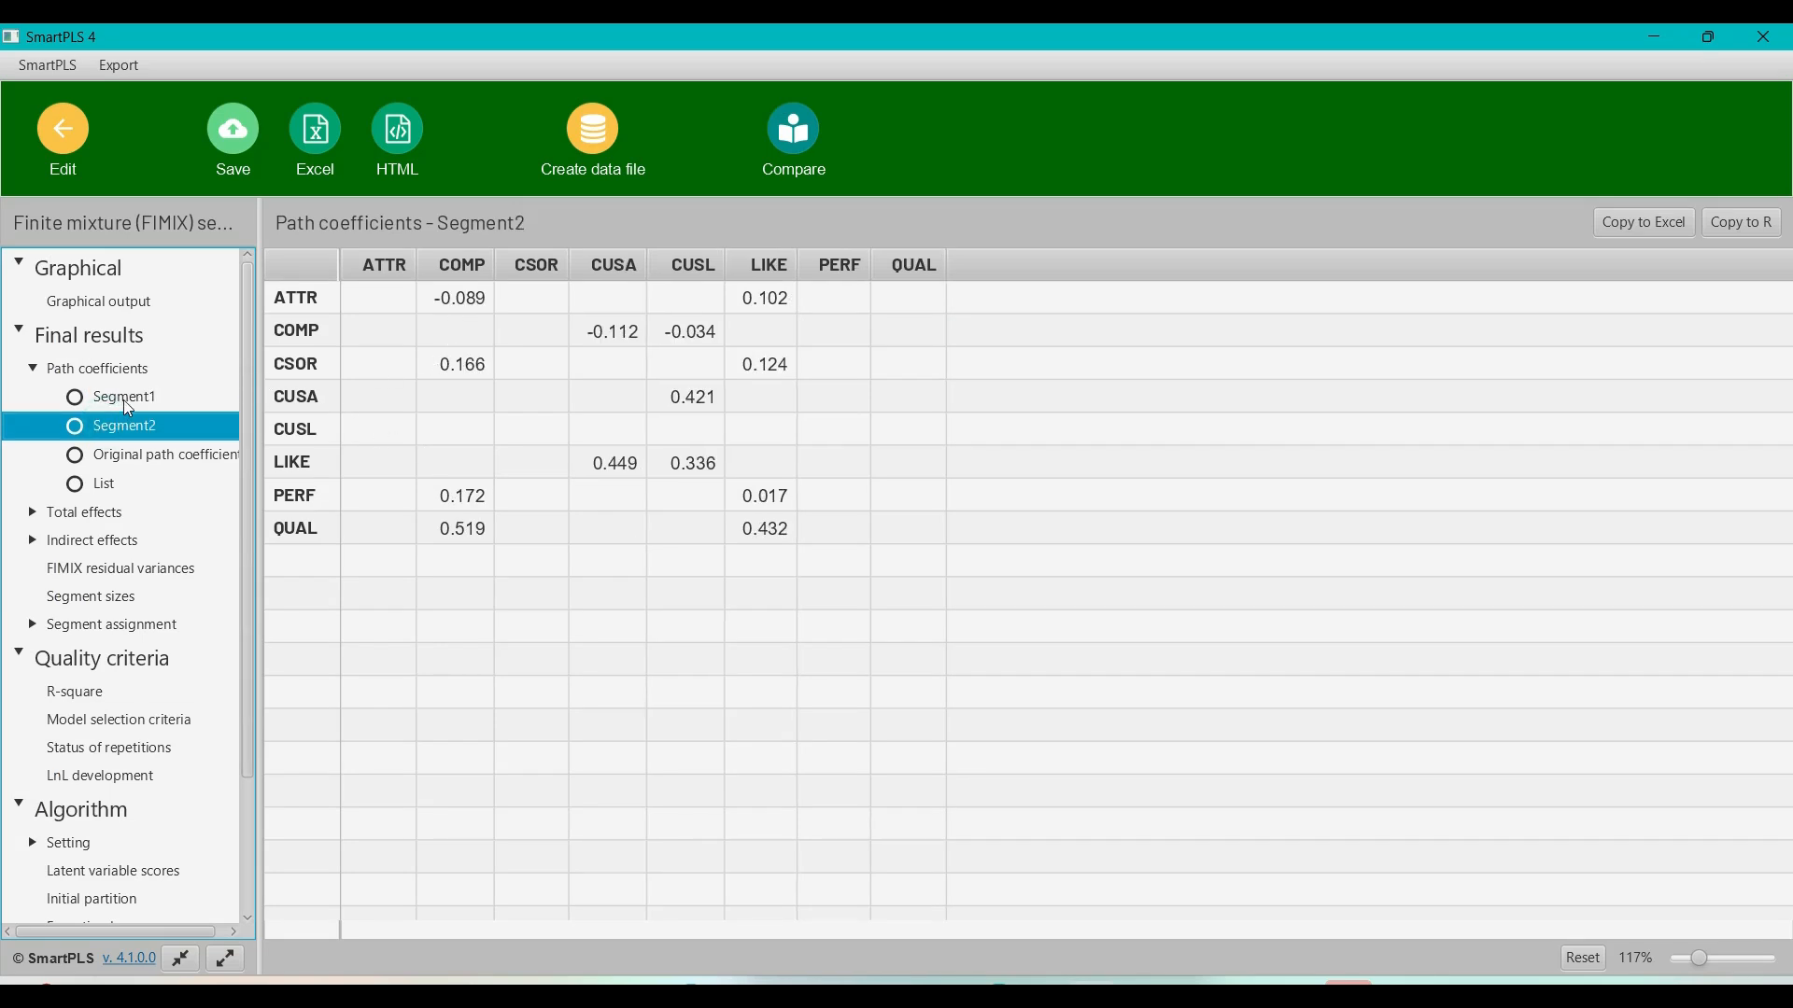
click(126, 401)
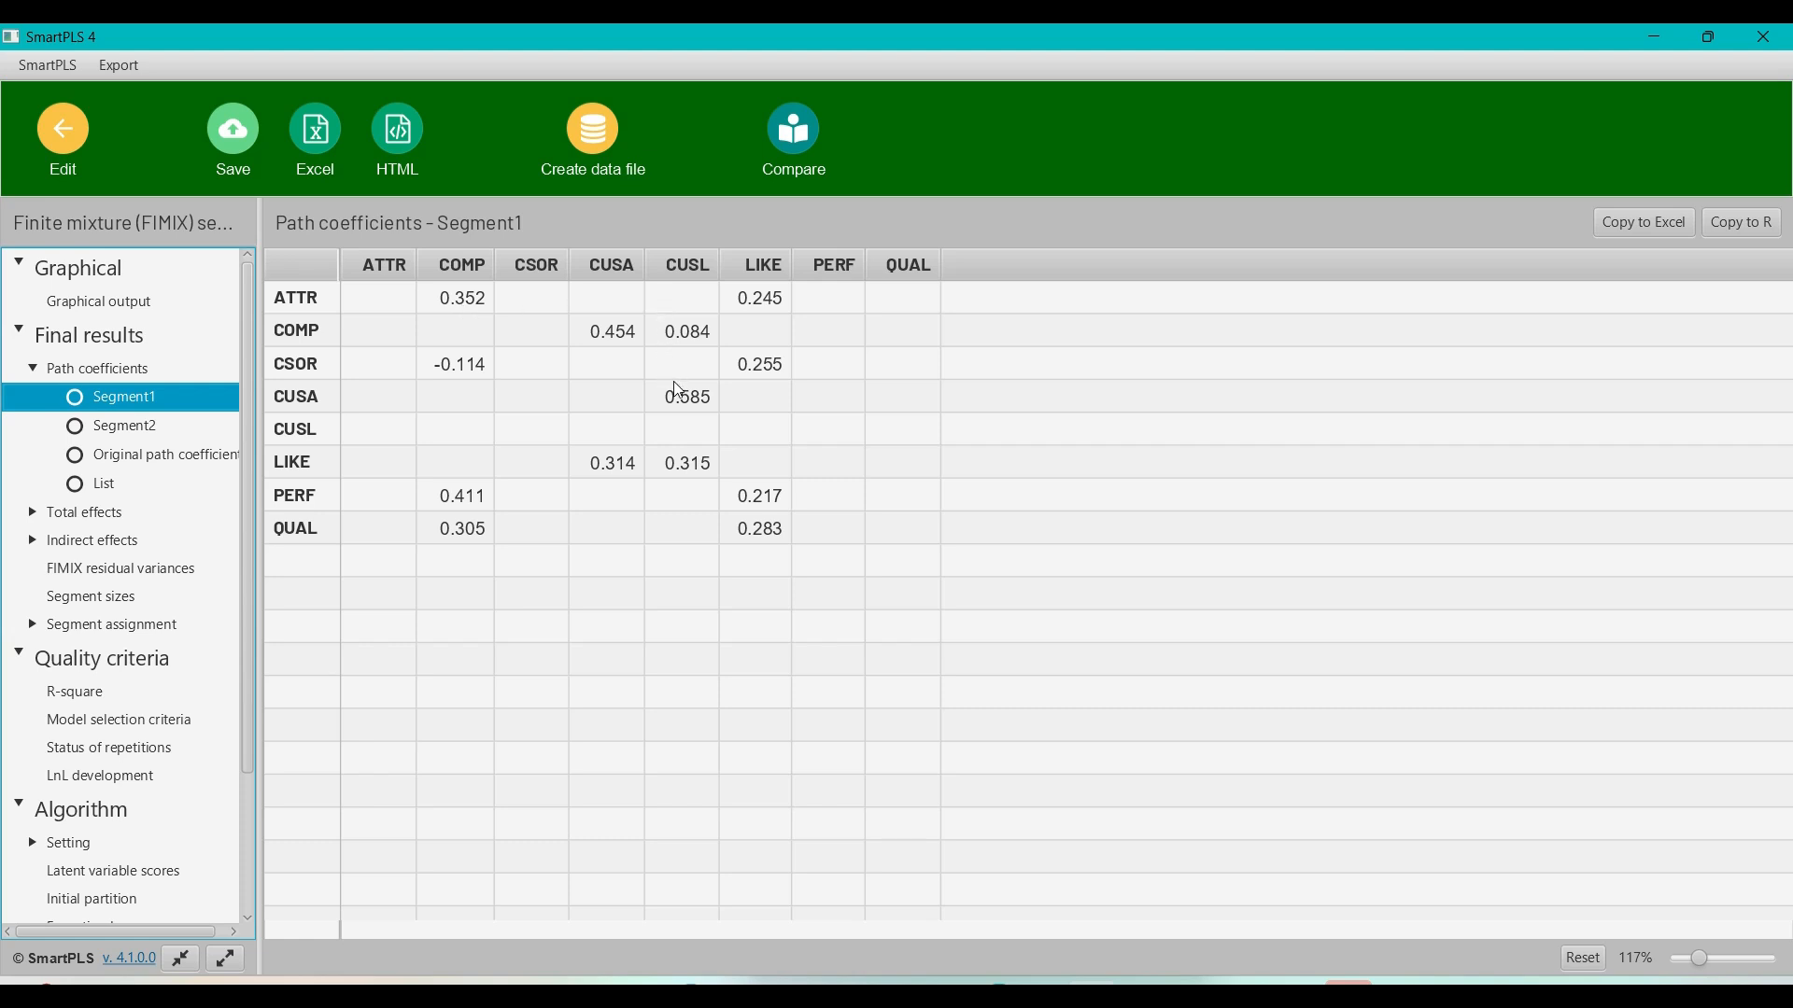
click(121, 429)
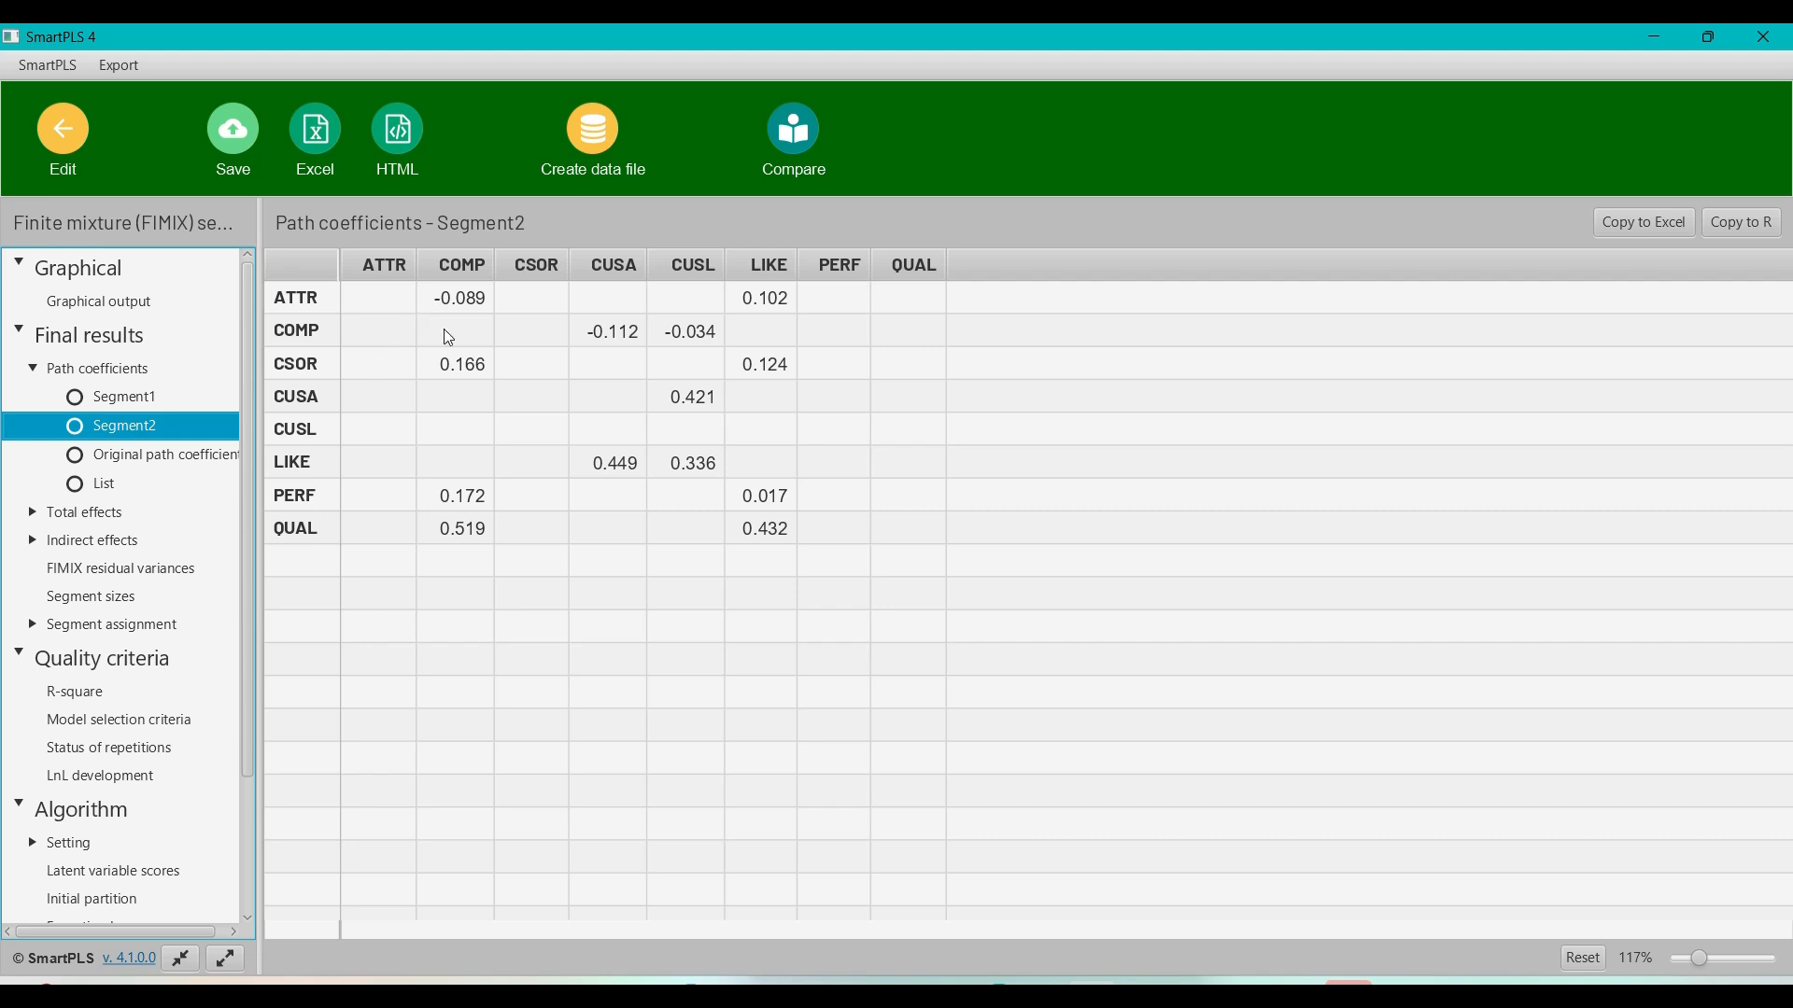
click(121, 397)
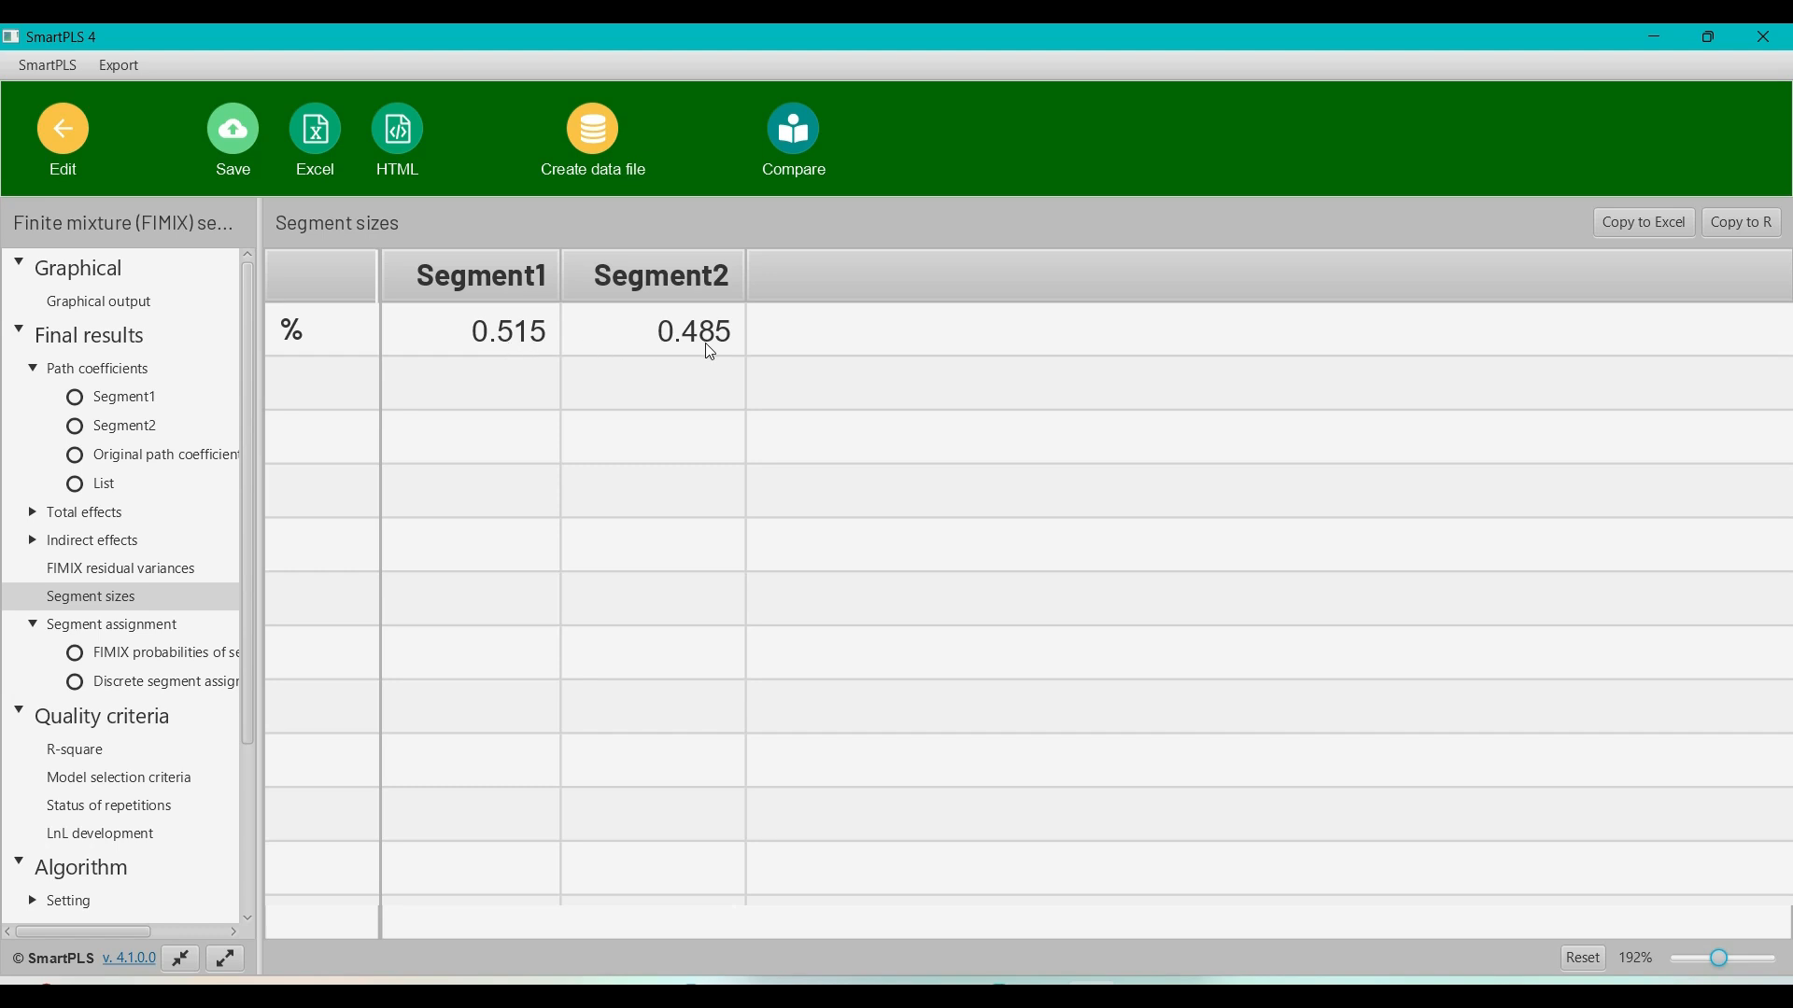
Review the FIMIX probabilities of segment membership and the discrete segment assignment of the observations
click(122, 632)
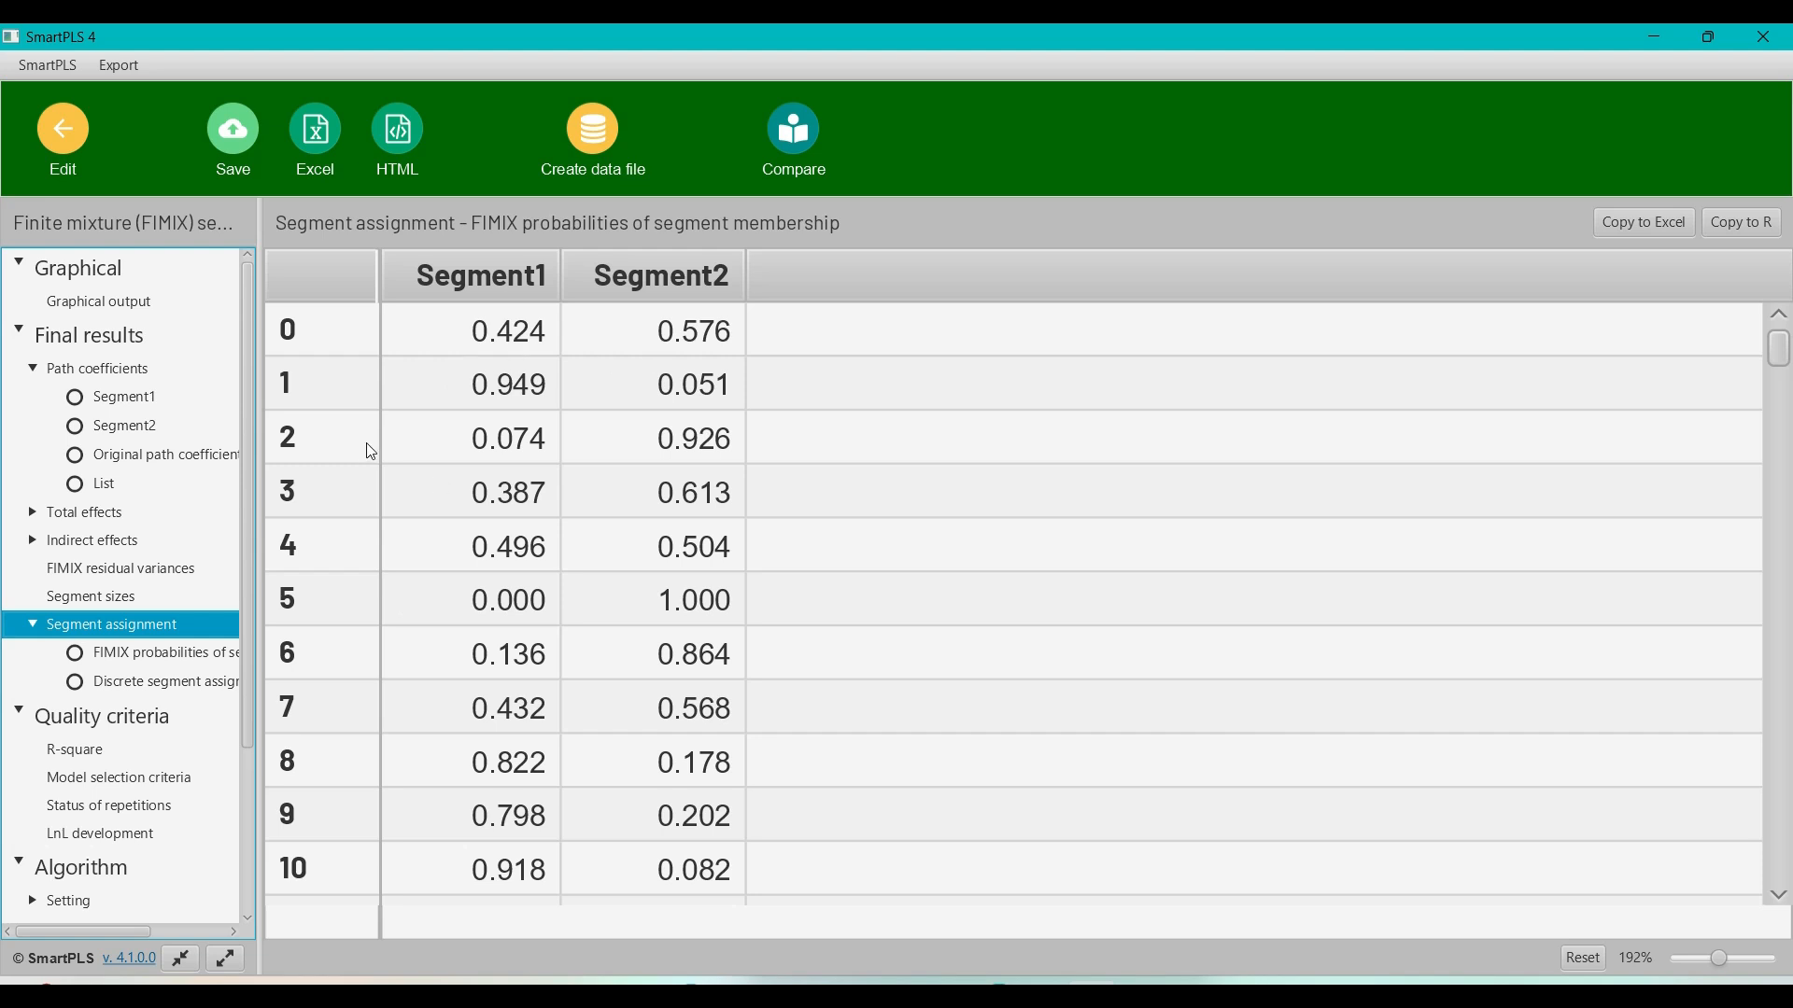
click(178, 687)
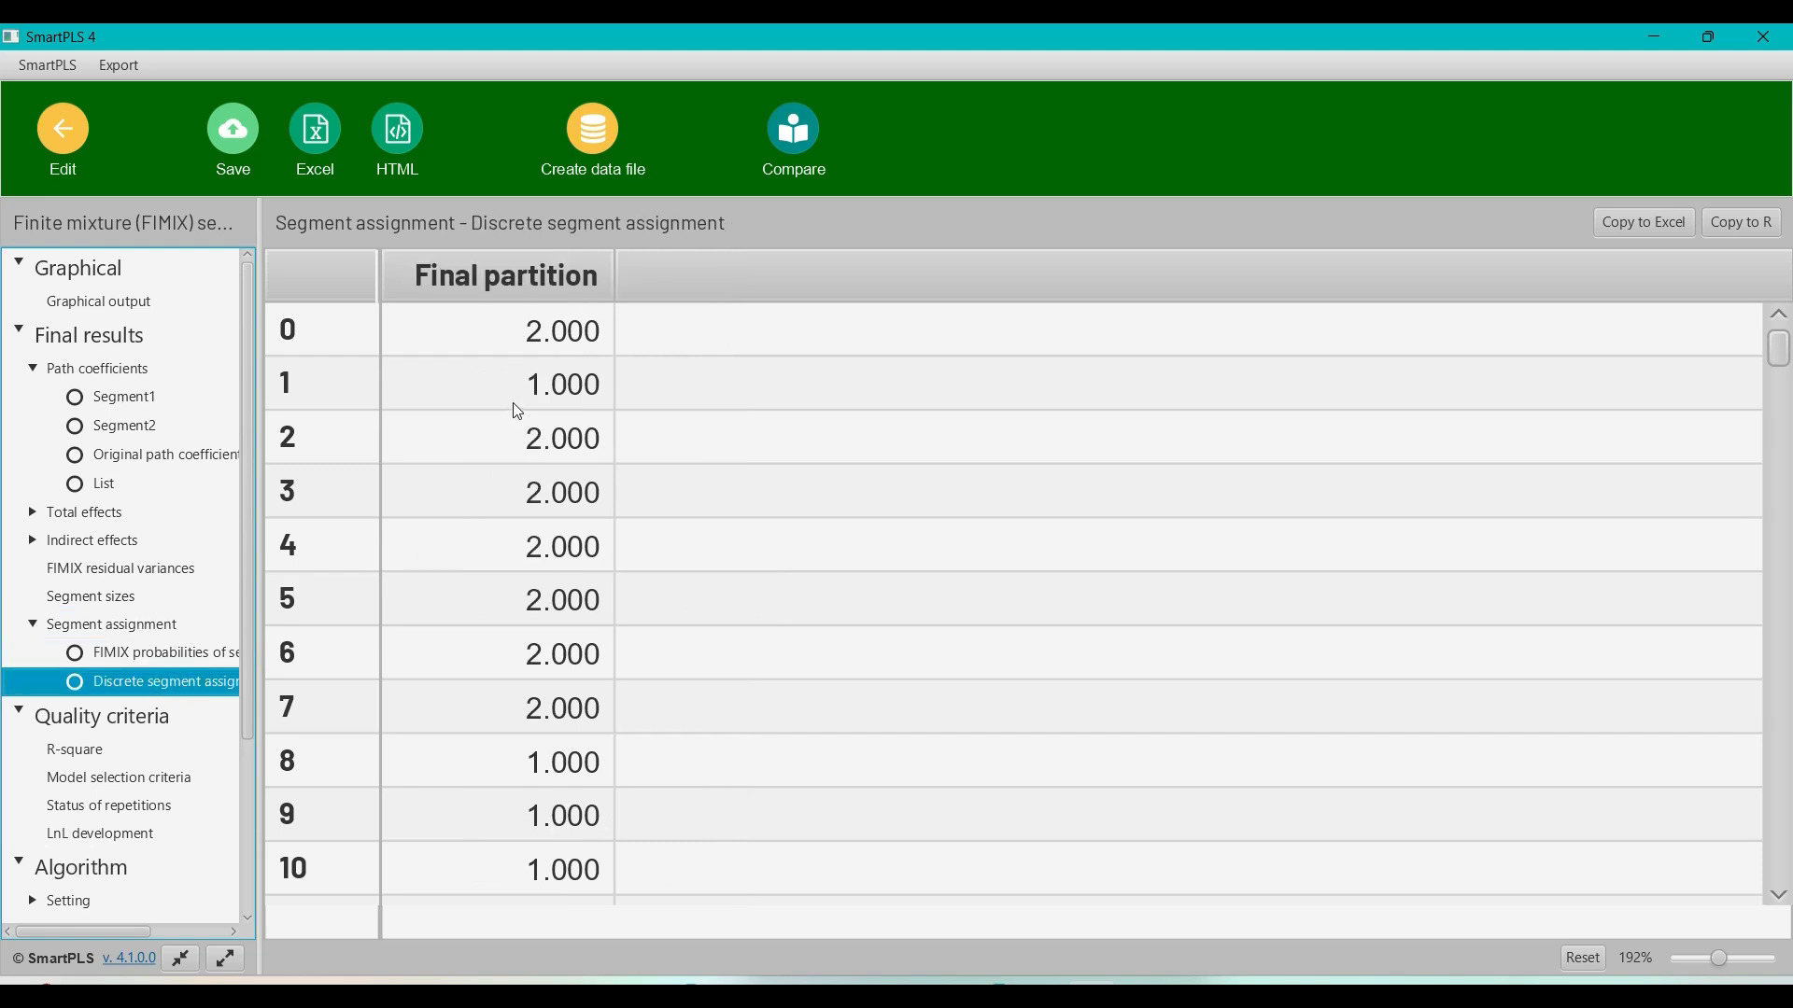
scroll(535, 551, down, 3)
scroll(535, 552, up, 3)
scroll(561, 401, down, 10)
scroll(562, 402, up, 10)
Create a data file named "new fimix 2 segment" containing only the manifest variable scores and segment assignments
click(605, 168)
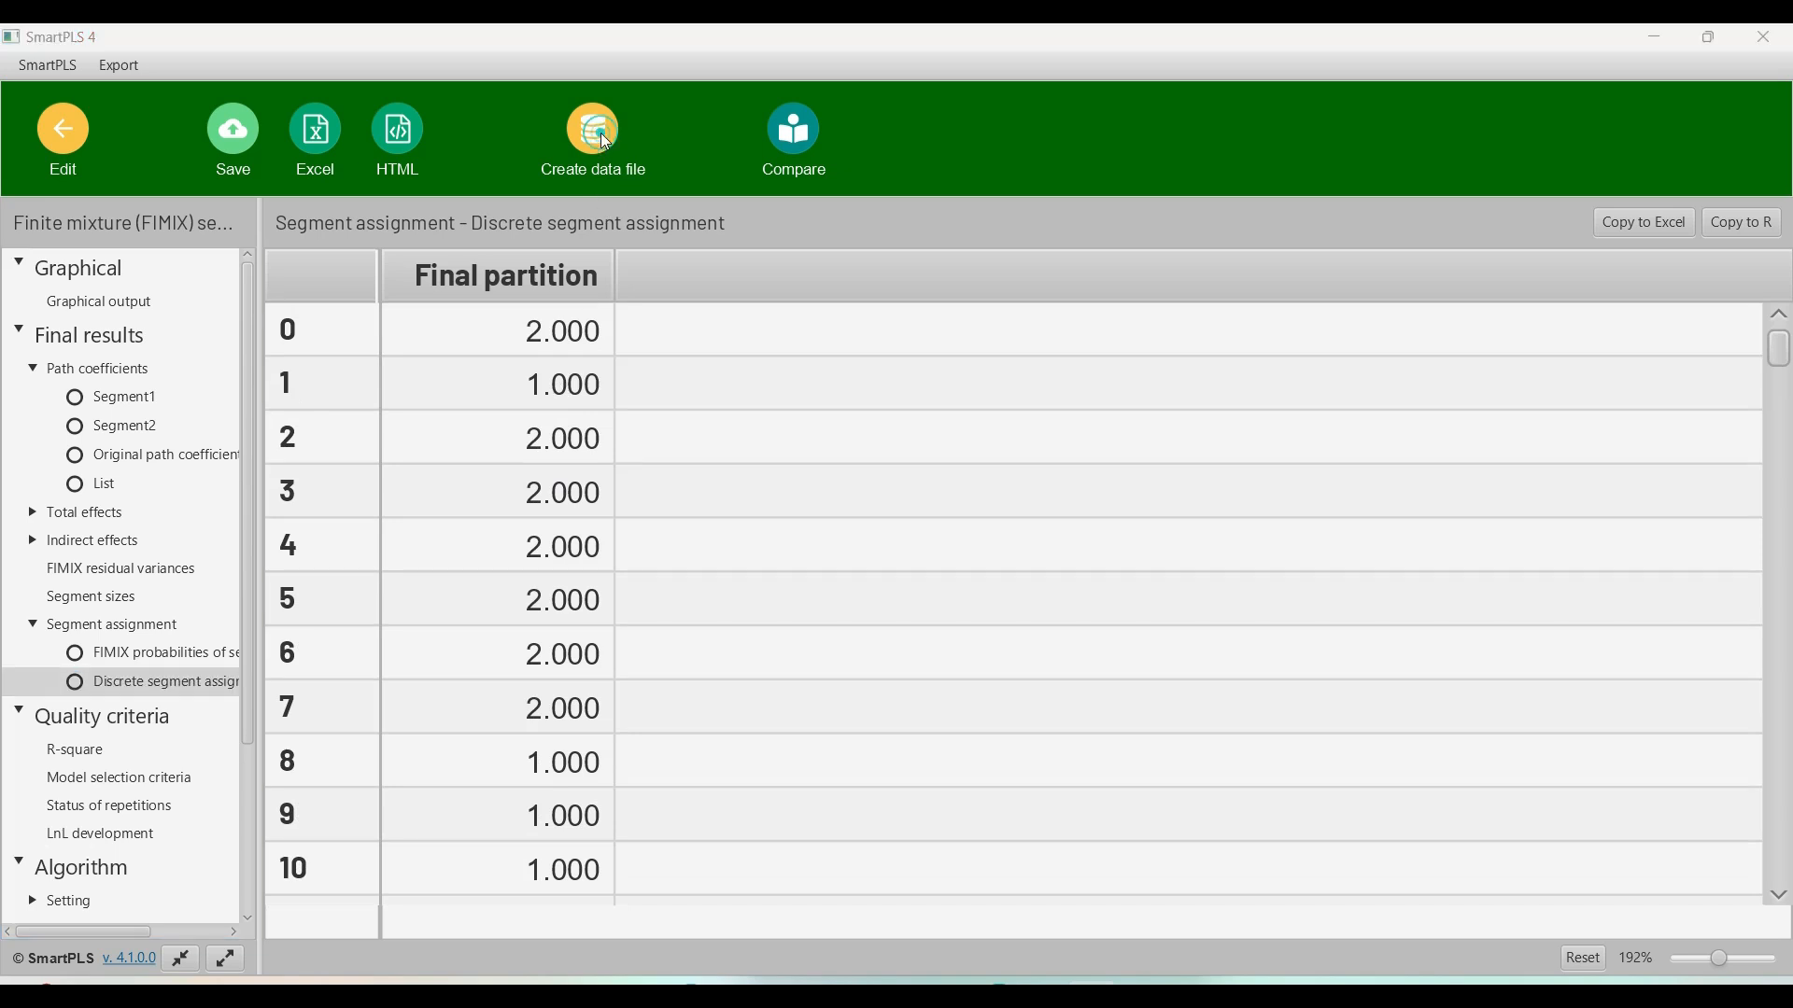
click(823, 390)
key(ctrl+a)
text(new fimix)
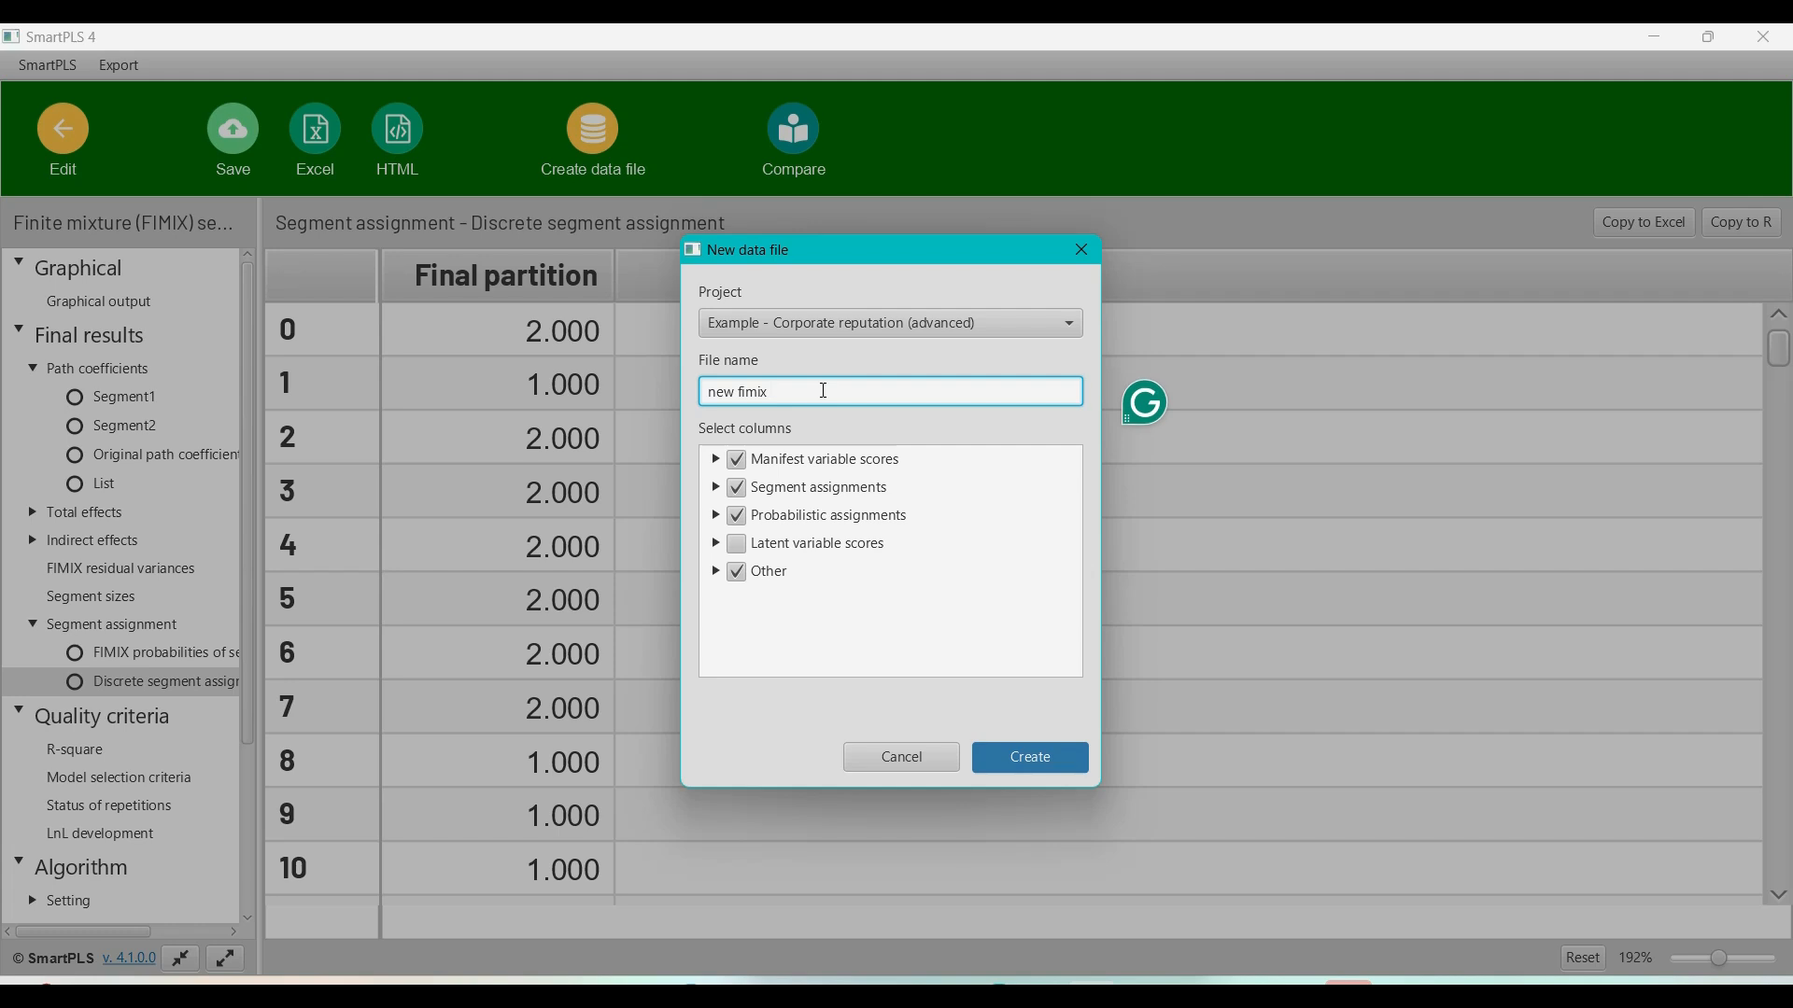
text( 2 segment)
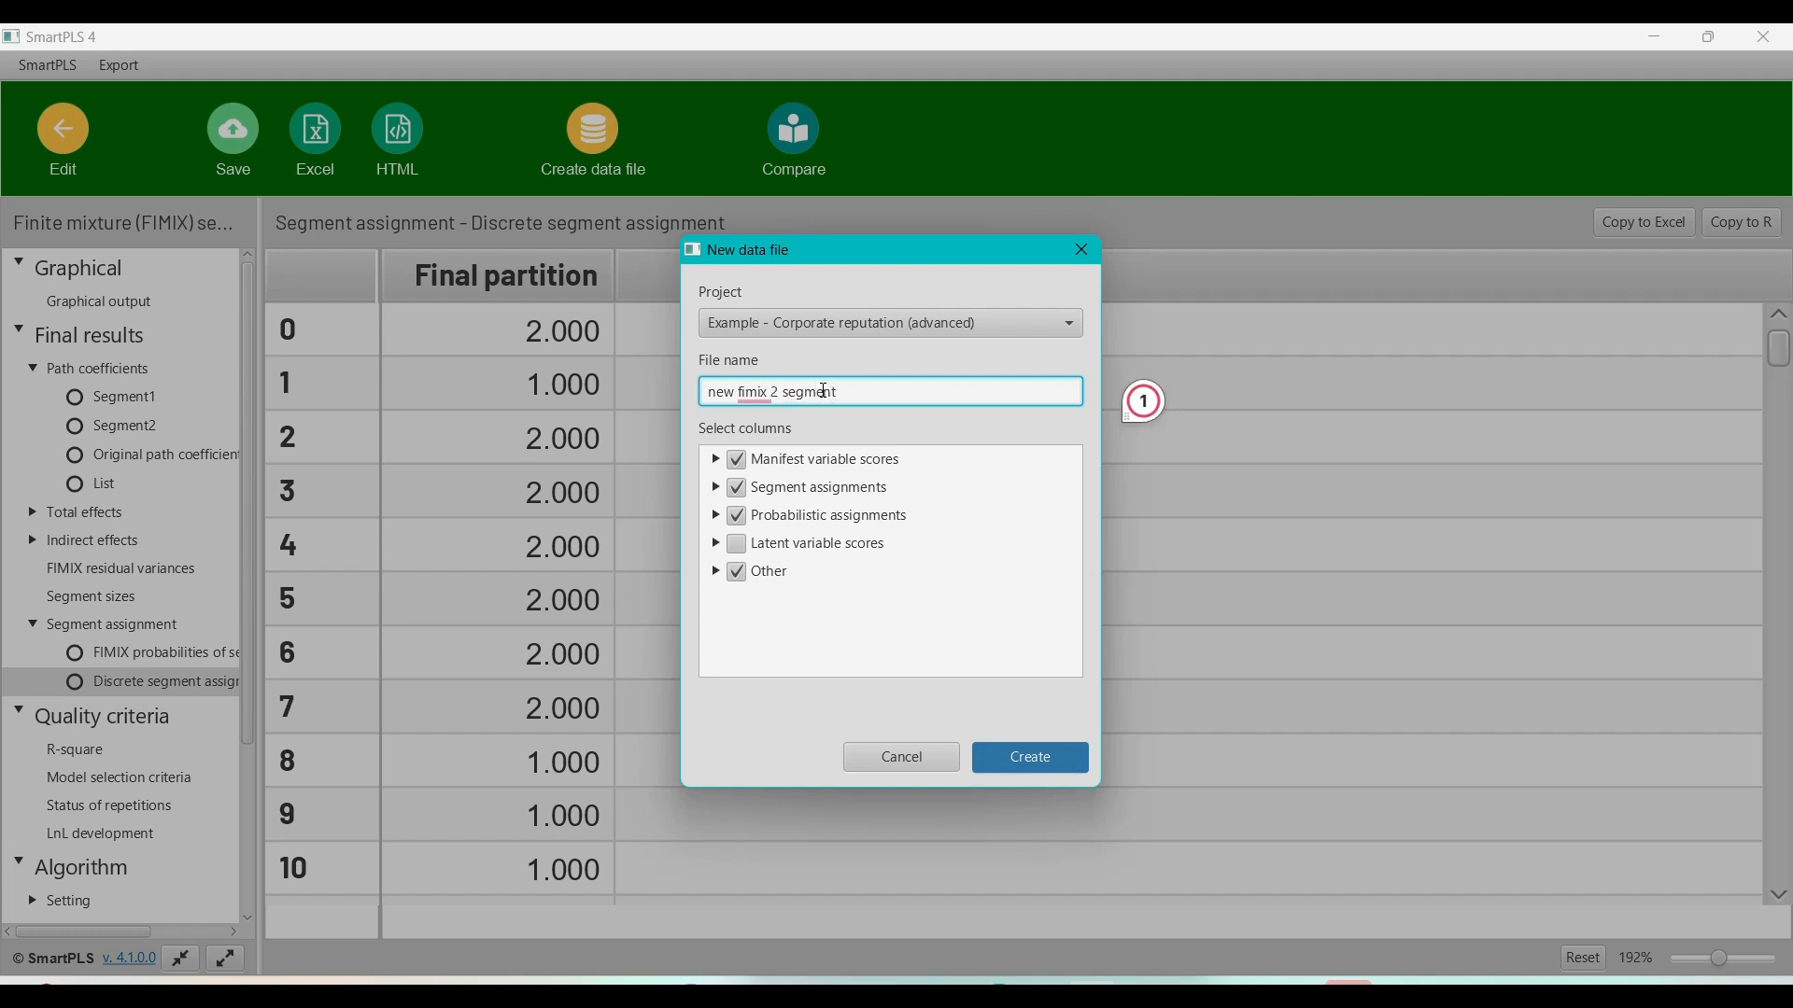
click(738, 517)
click(737, 572)
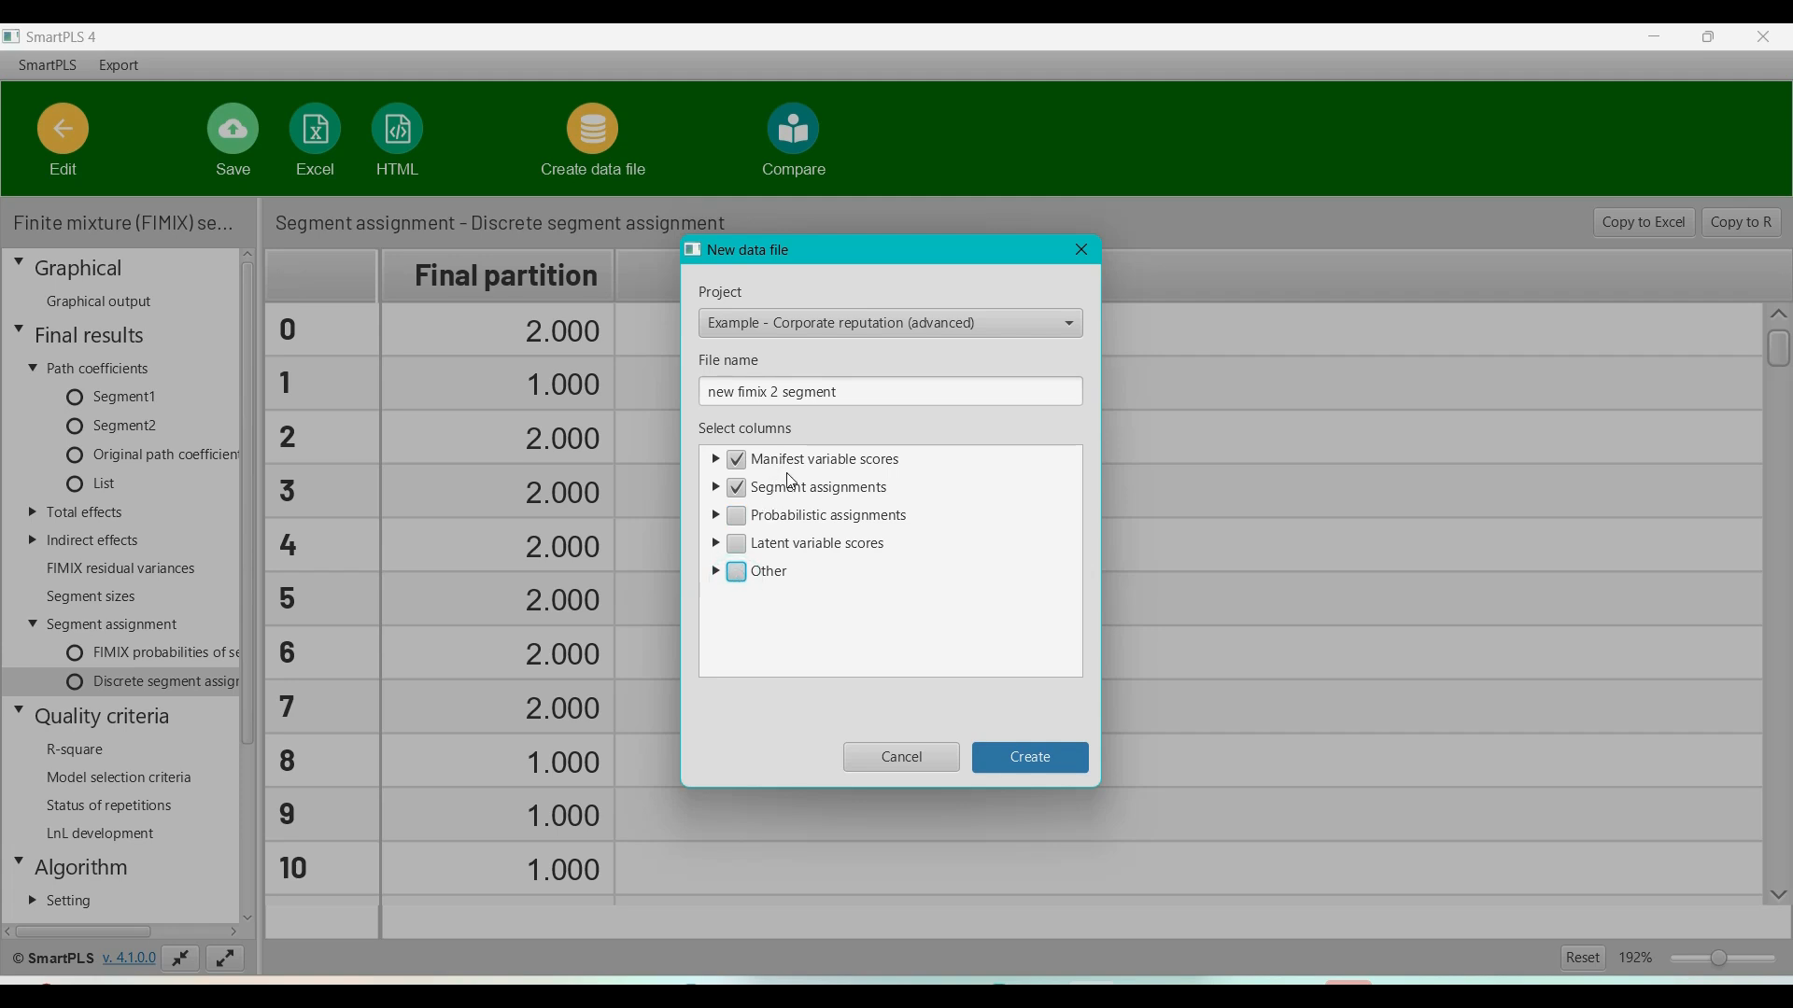
click(1034, 758)
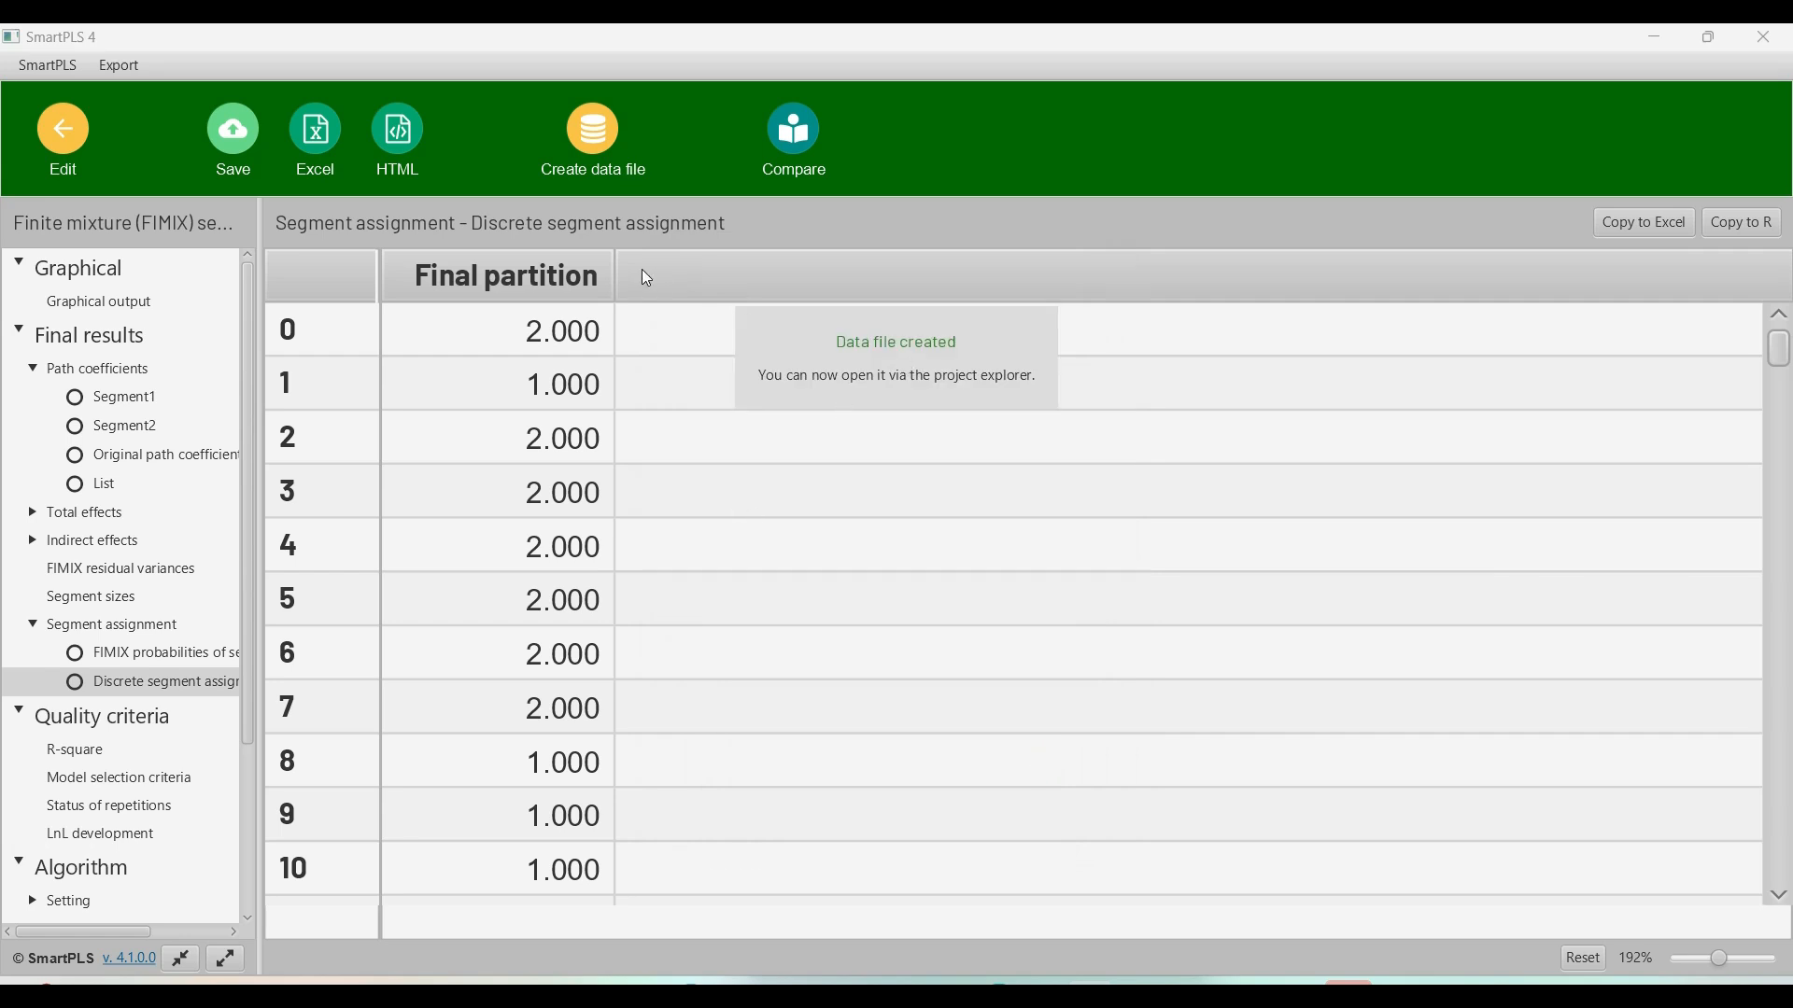
Return to the workspace and open the "new fimix 2 segment" data file in the Corporate reputation (advanced) project
click(71, 148)
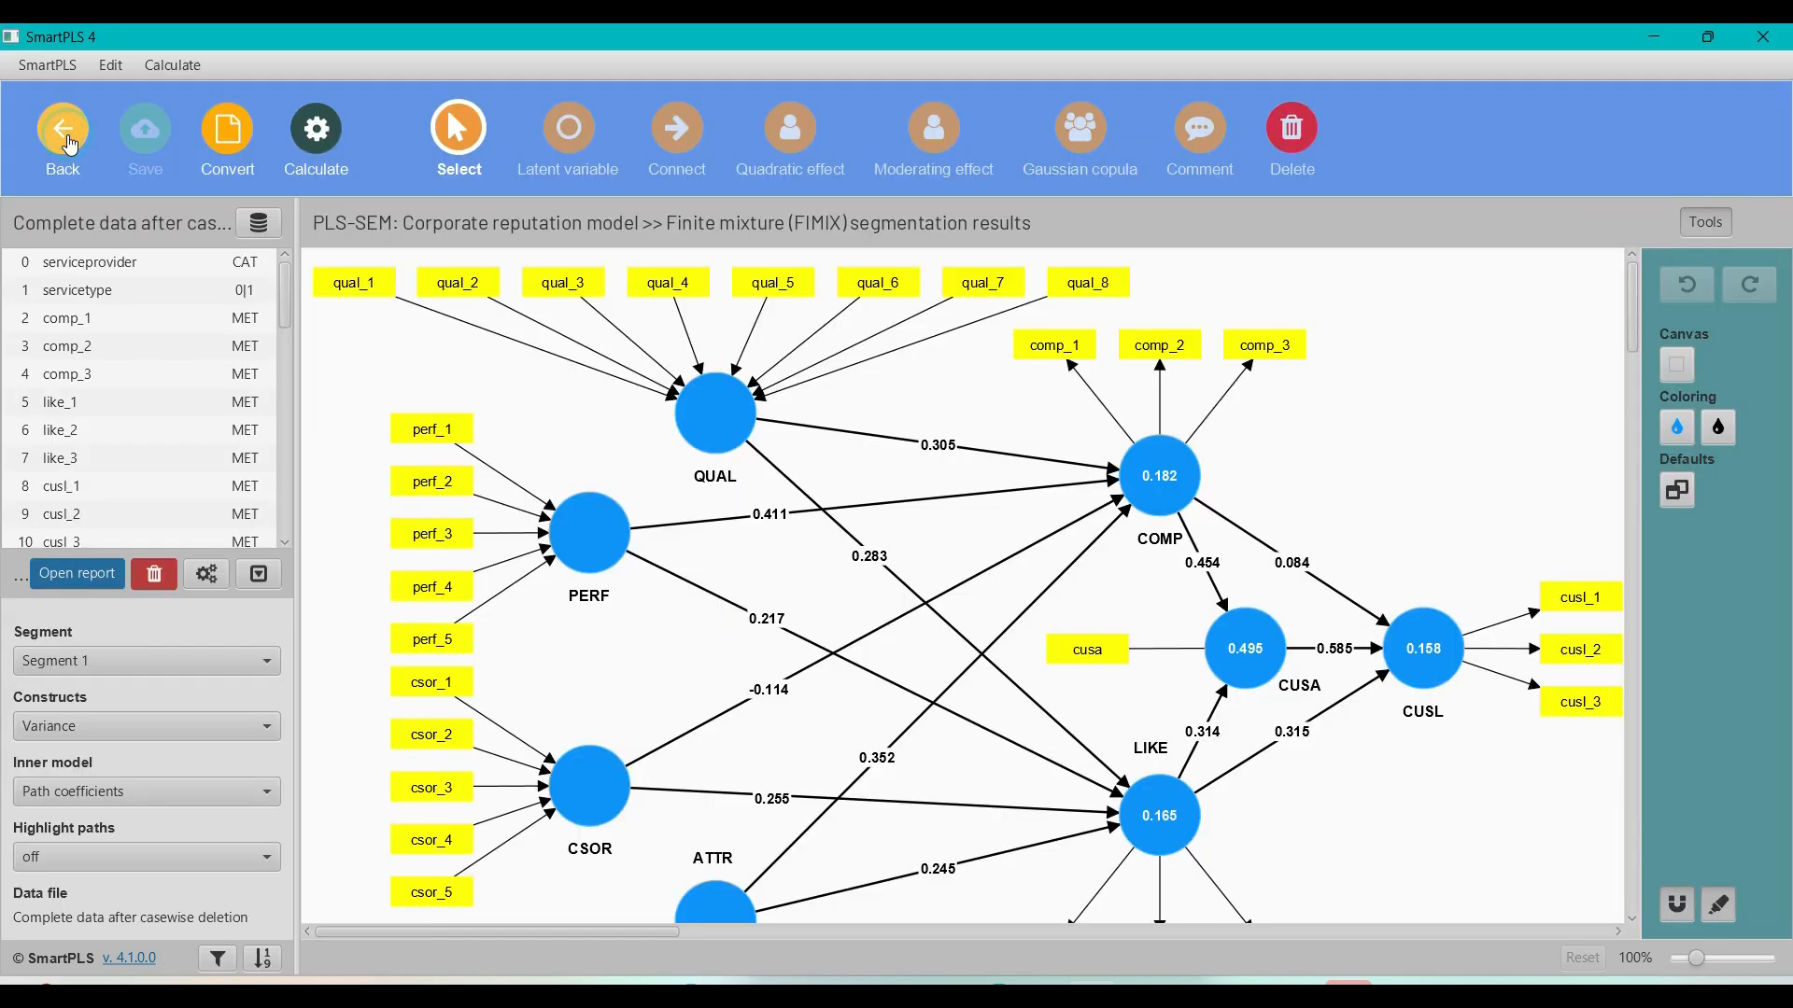
click(71, 148)
scroll(211, 617, down, 3)
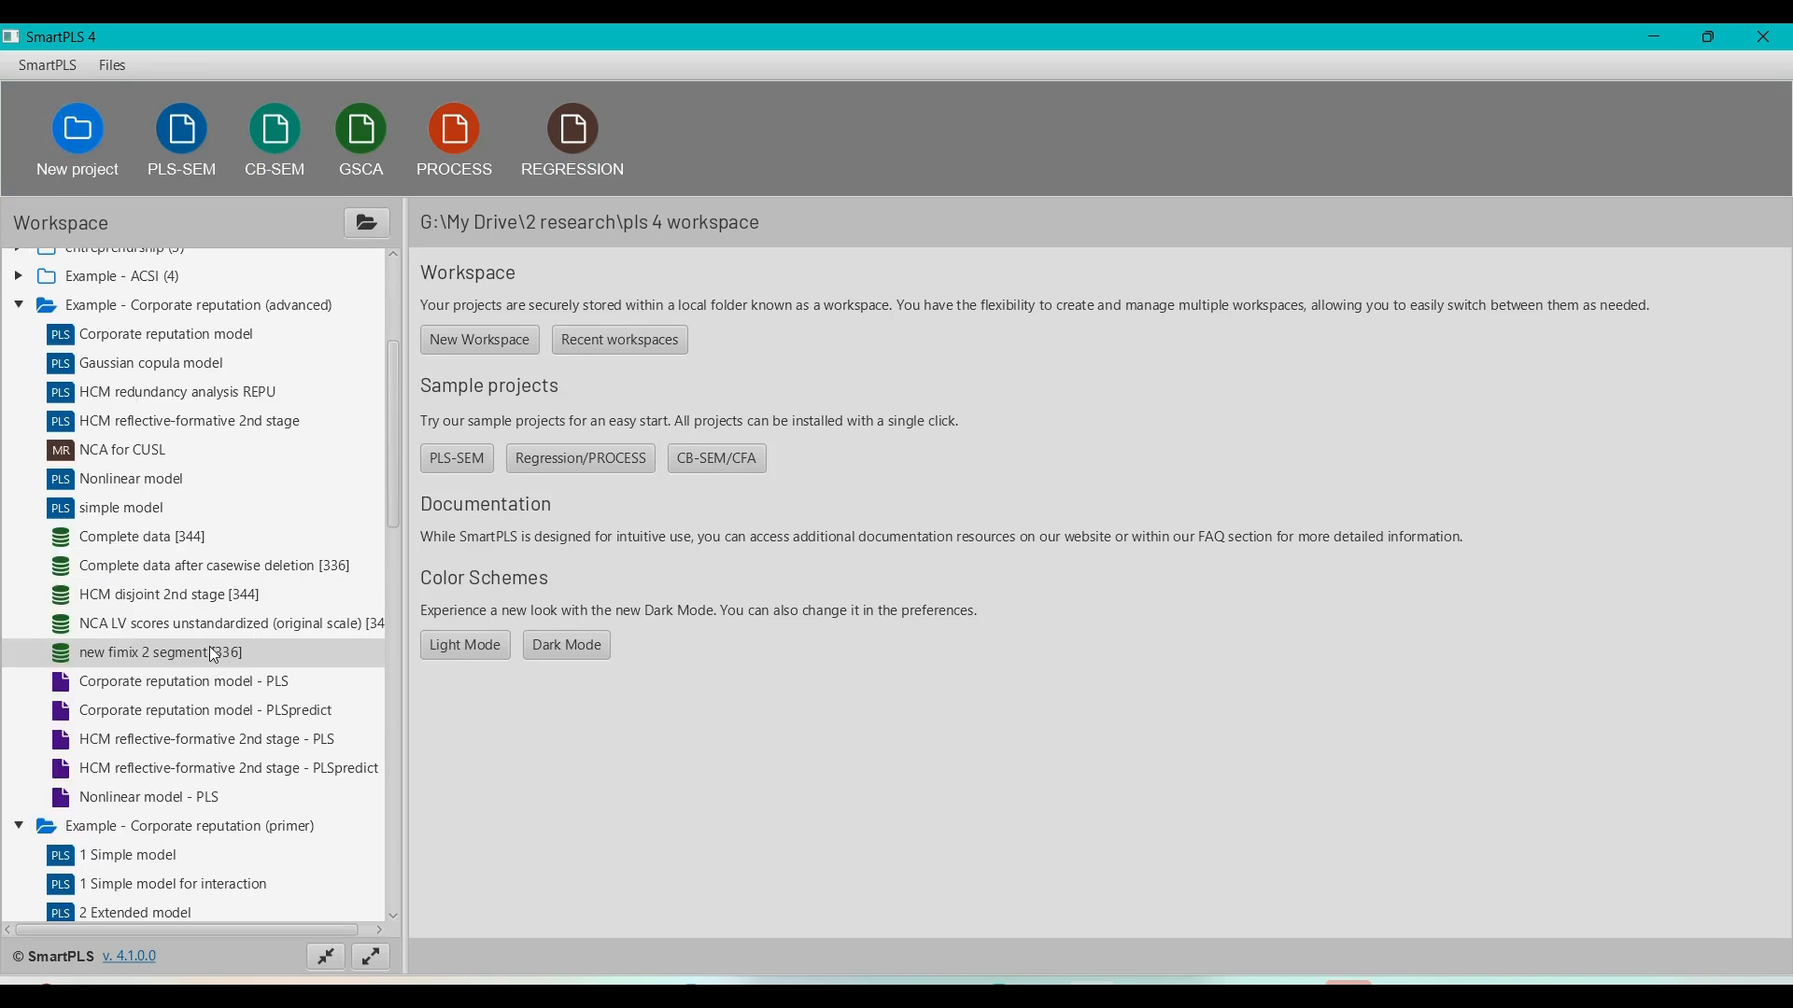
double_click(214, 654)
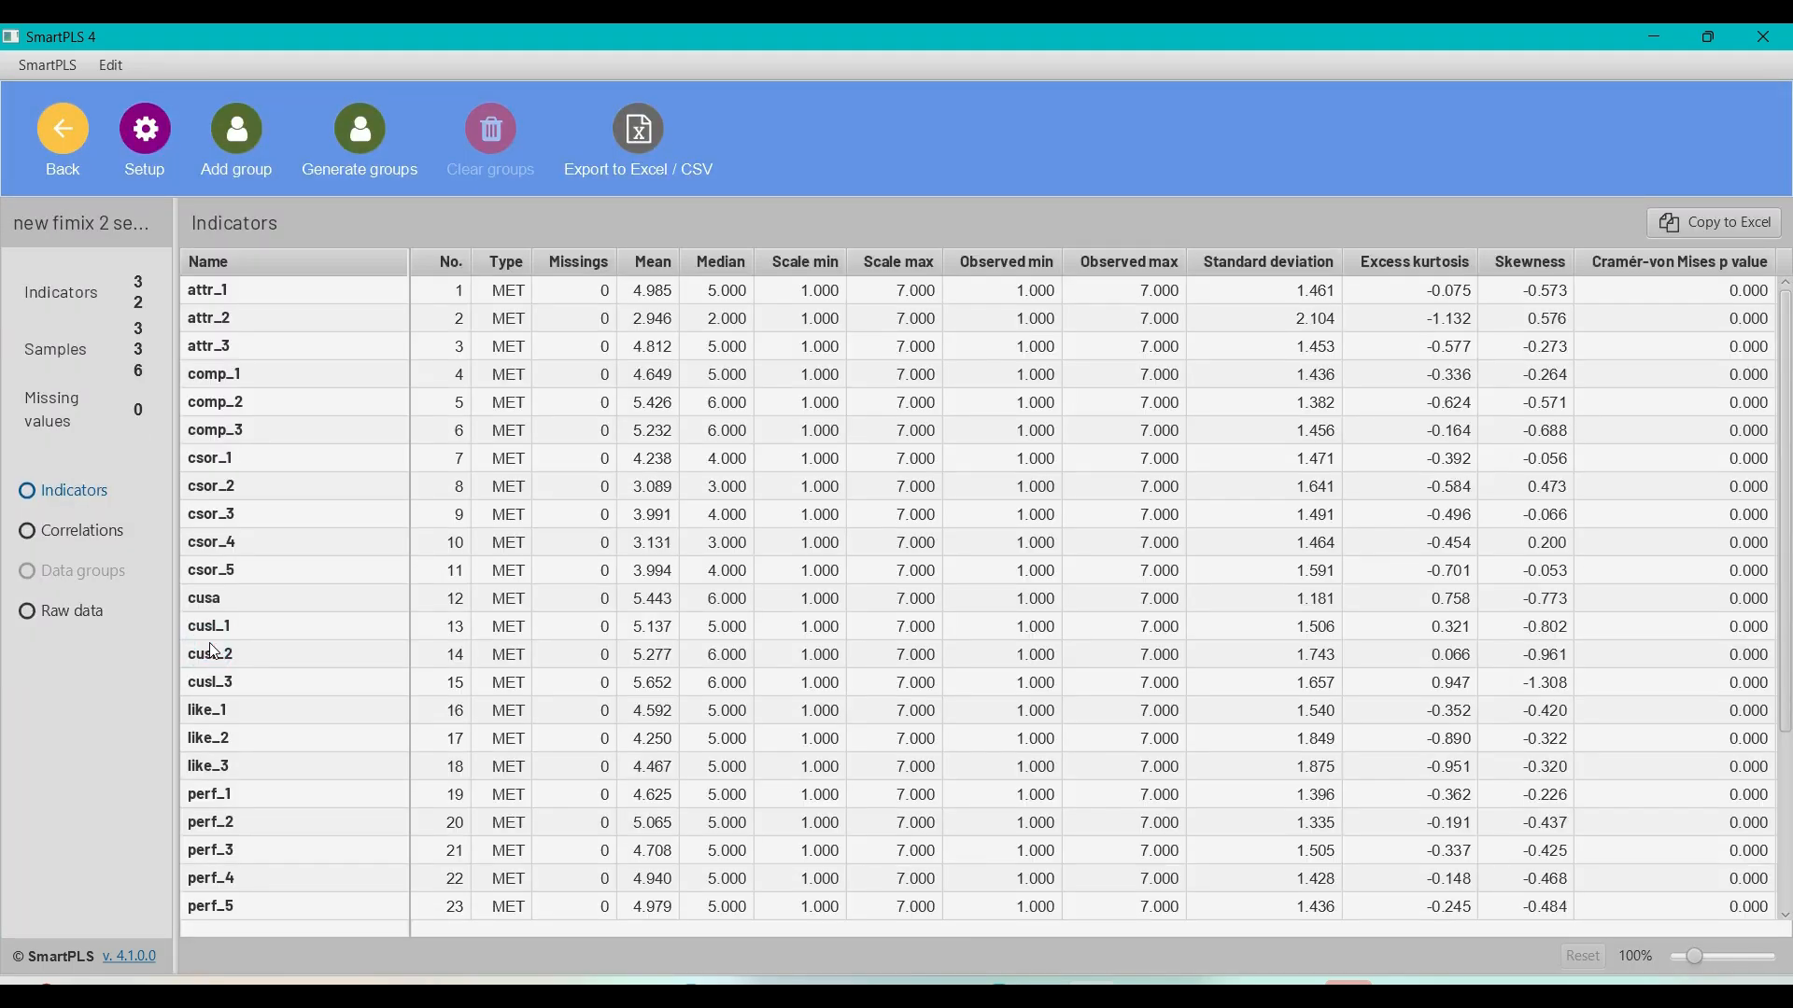
Copy the indicator correlations table of the new data file to Excel
click(36, 534)
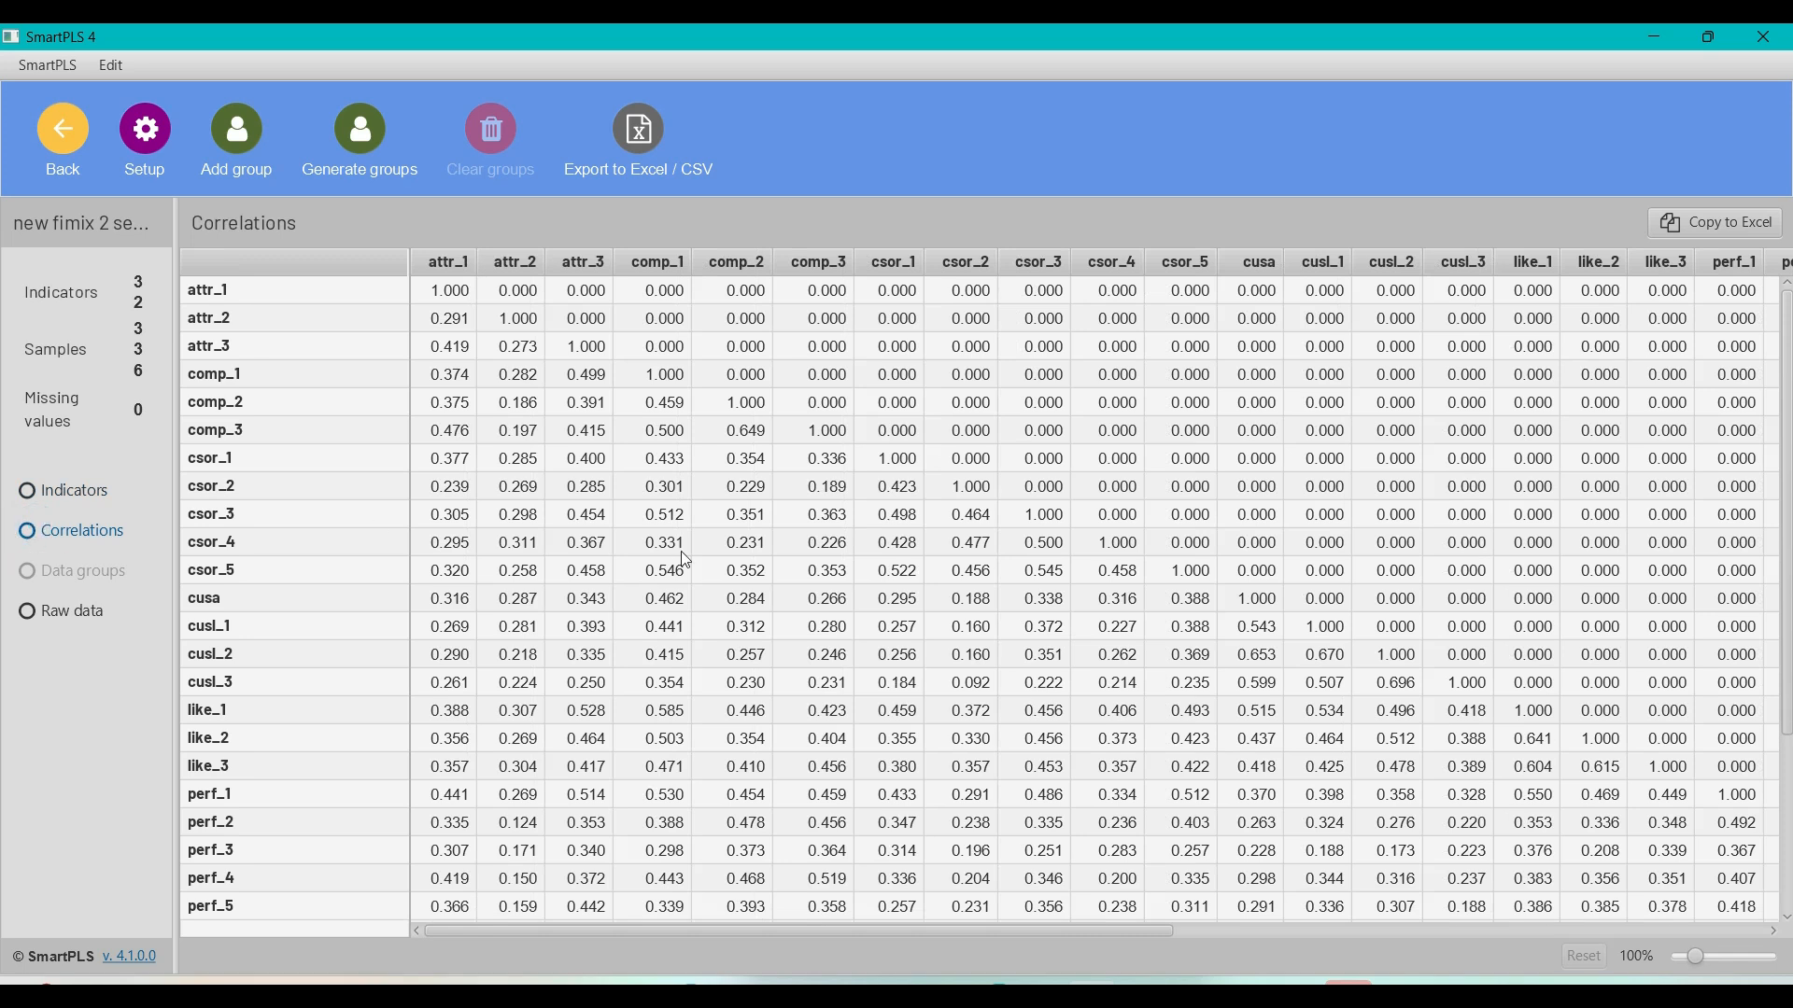
scroll(998, 598, down, 5)
scroll(998, 598, up, 5)
click(1713, 223)
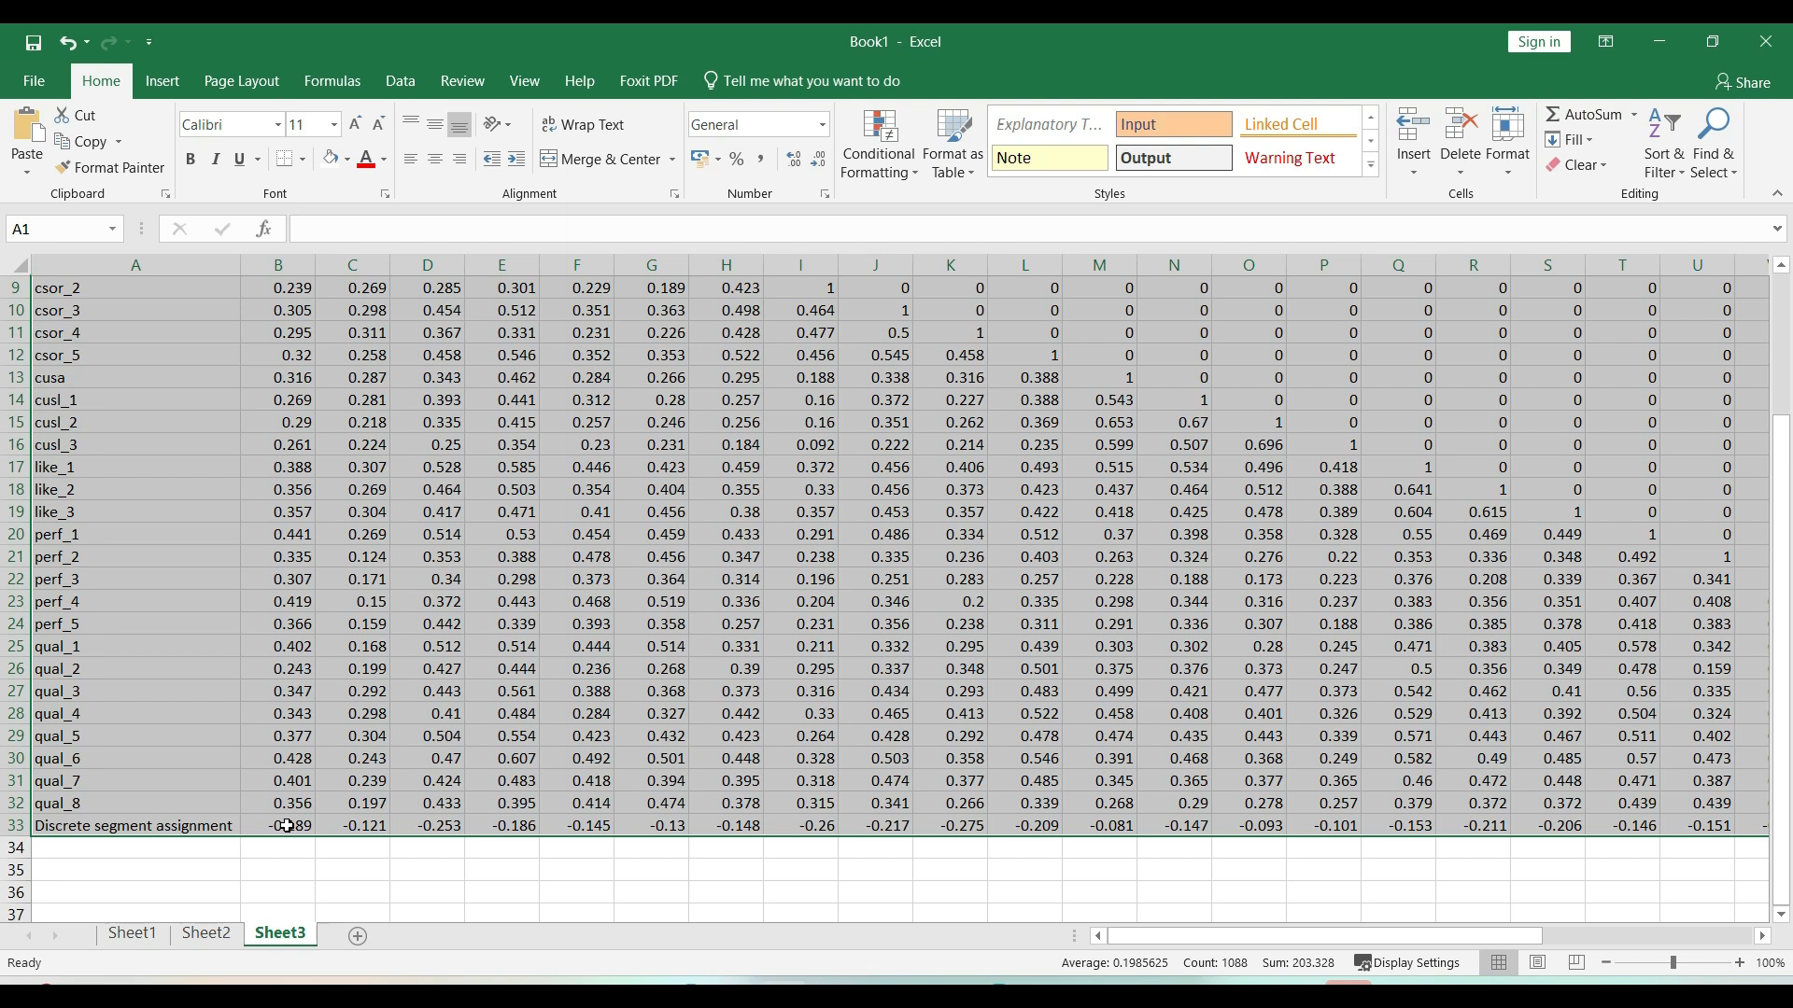
Examine the Discrete segment assignment correlations with all indicators along row 33 of Sheet3
click(448, 825)
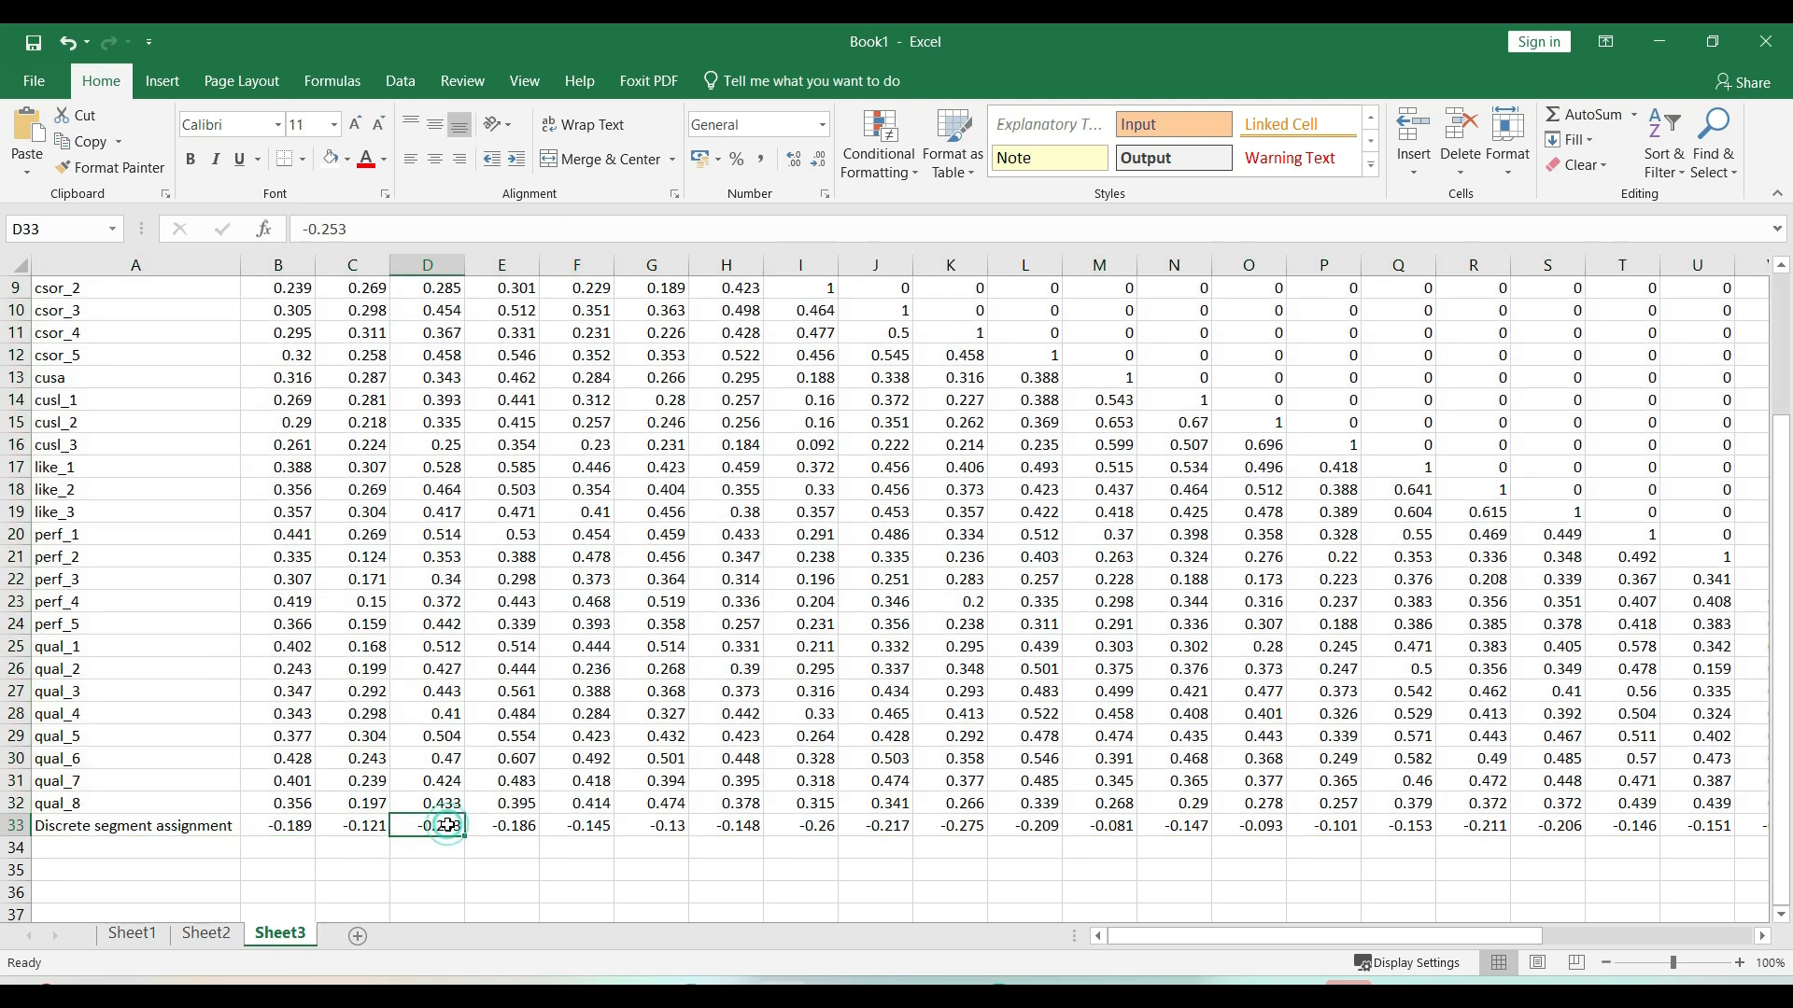
scroll(449, 826, right, 3)
scroll(448, 825, right, 3)
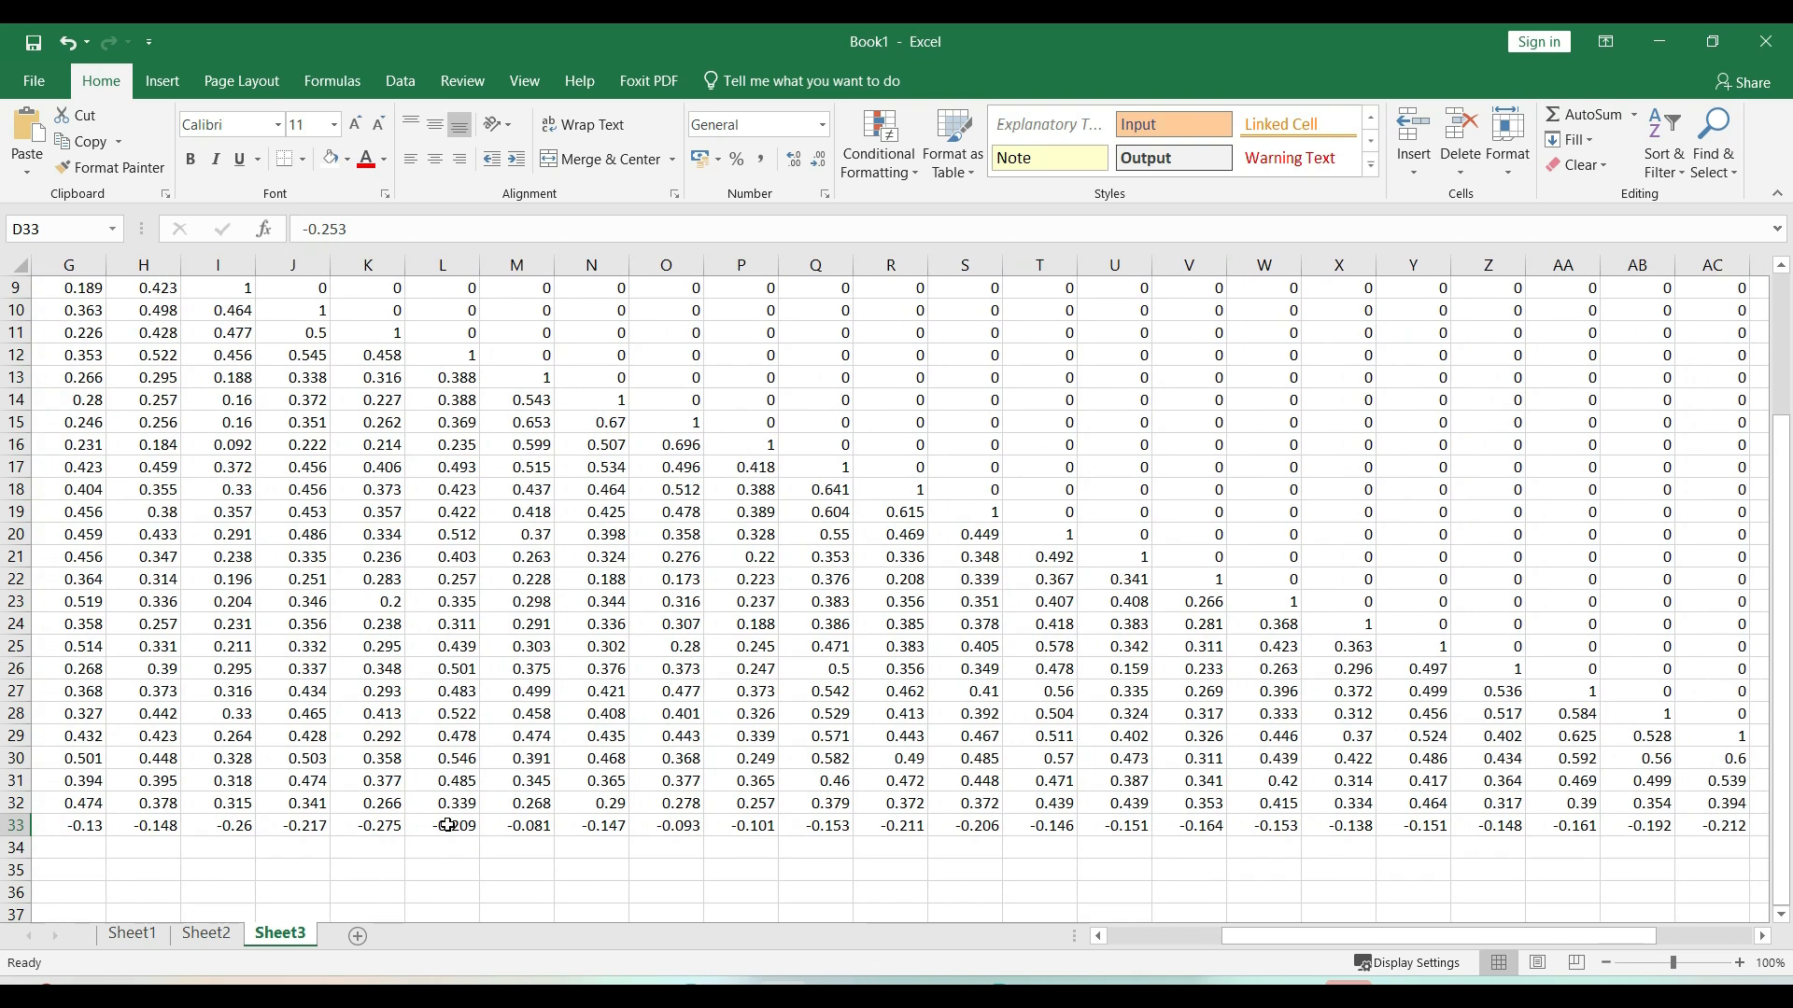
scroll(448, 825, right, 3)
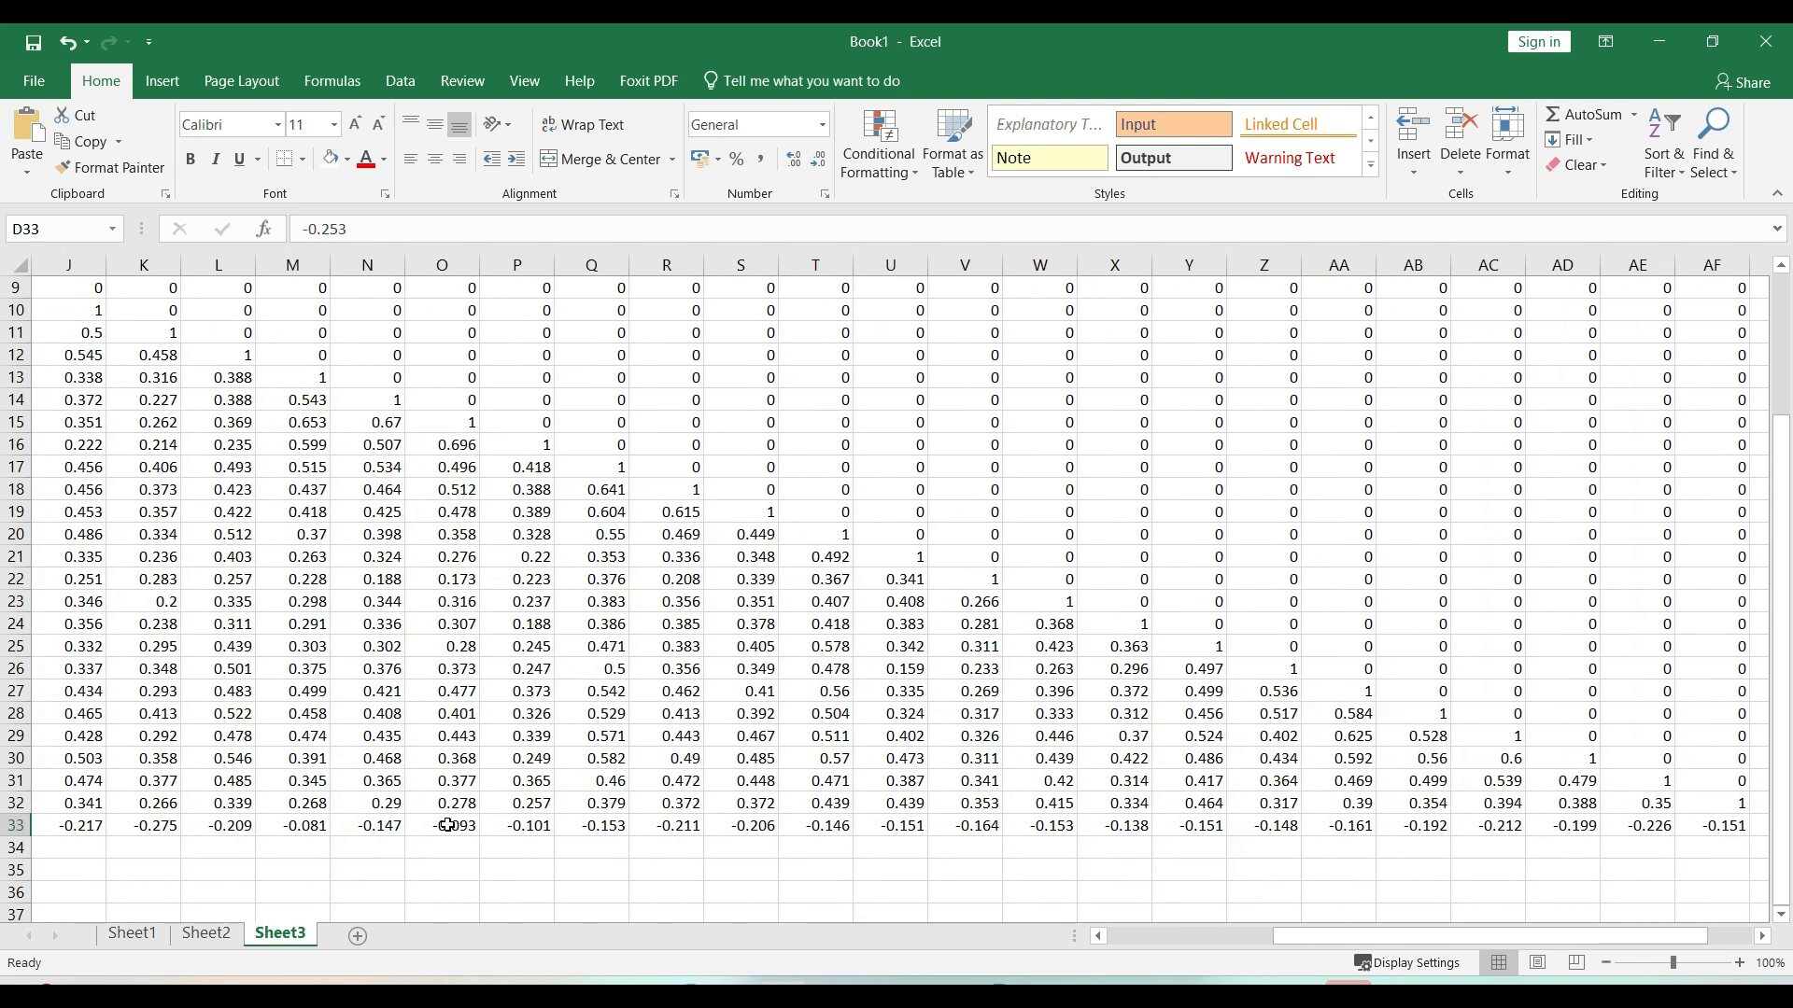
scroll(448, 825, left, 8)
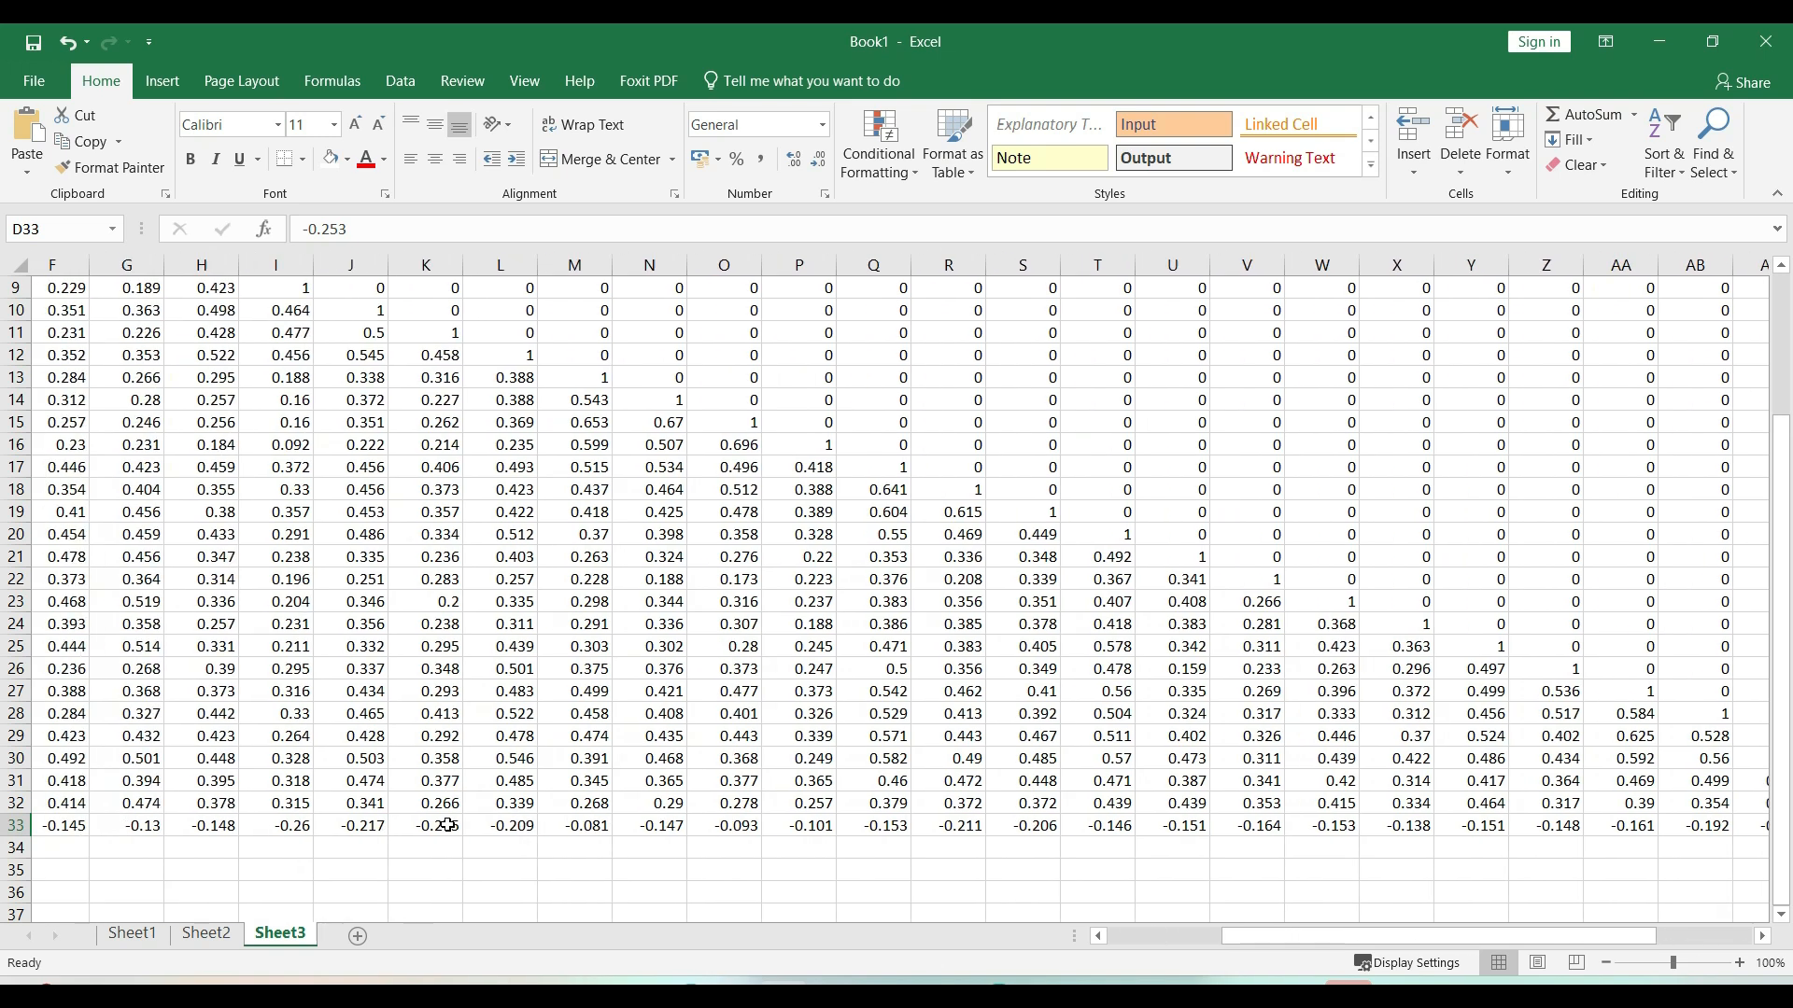
scroll(448, 825, left, 2)
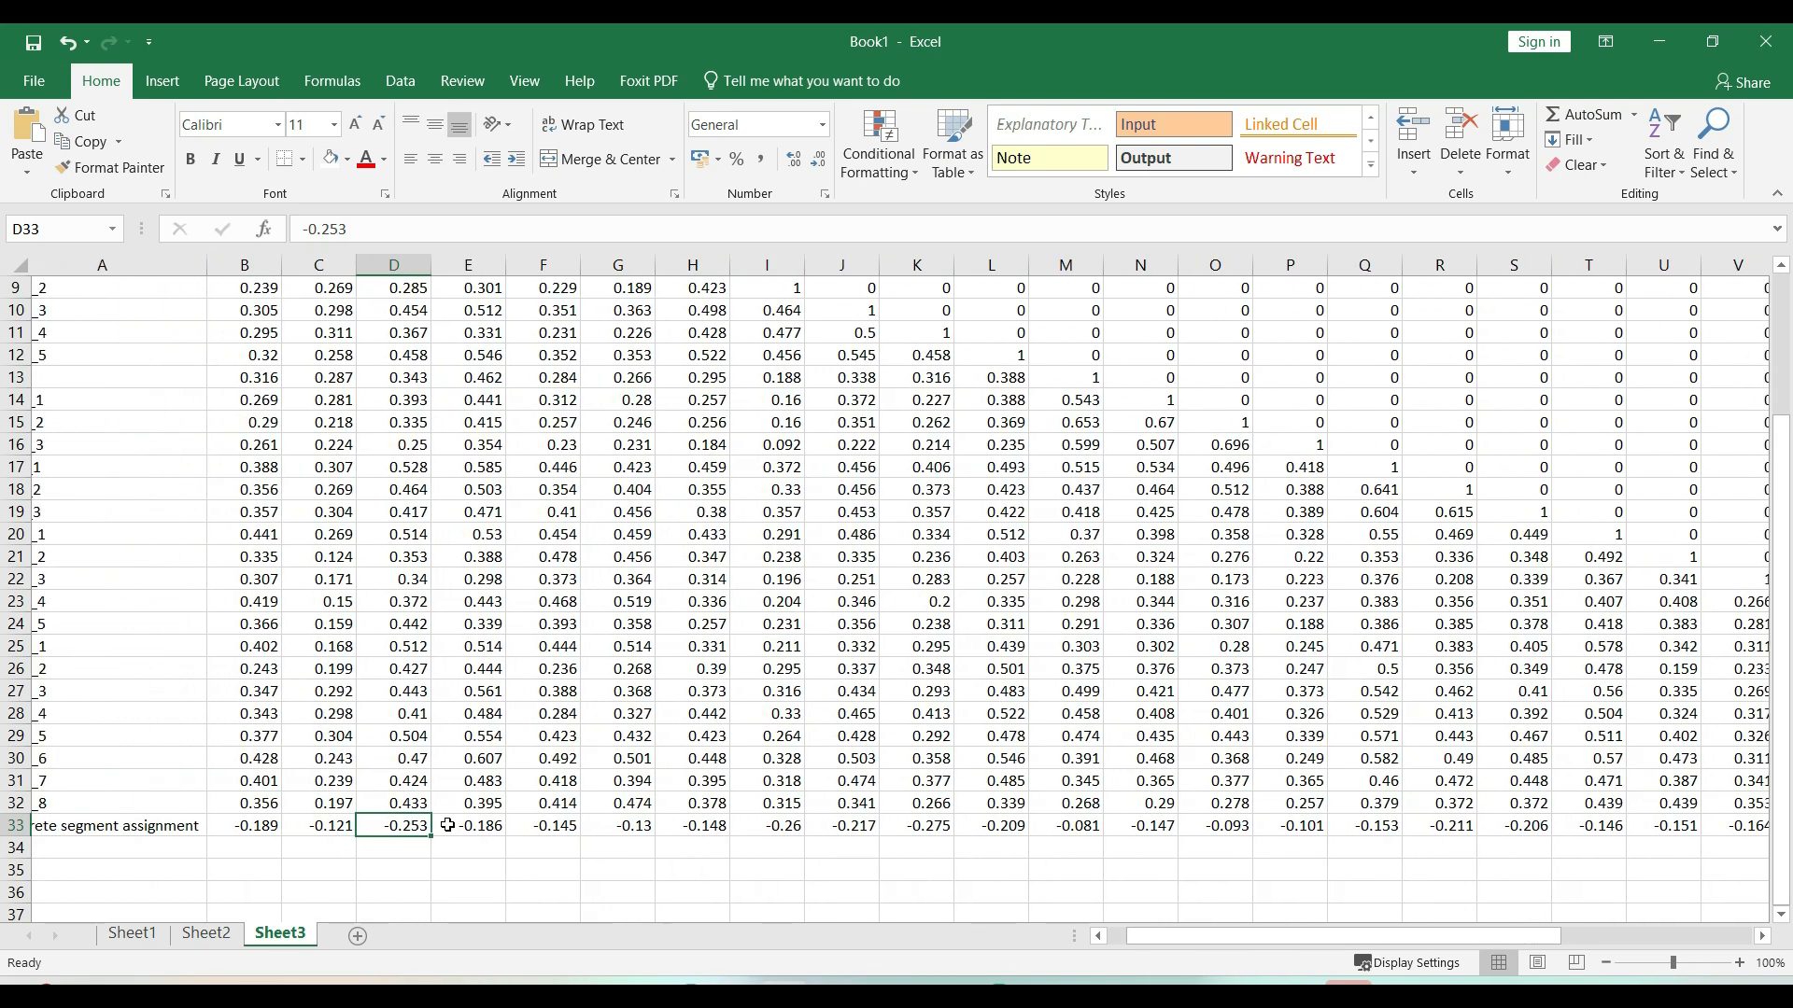
Match the row 33 correlations to their indicator headers in row 1, checking the csor_4 value in K33
scroll(448, 825, down, 2)
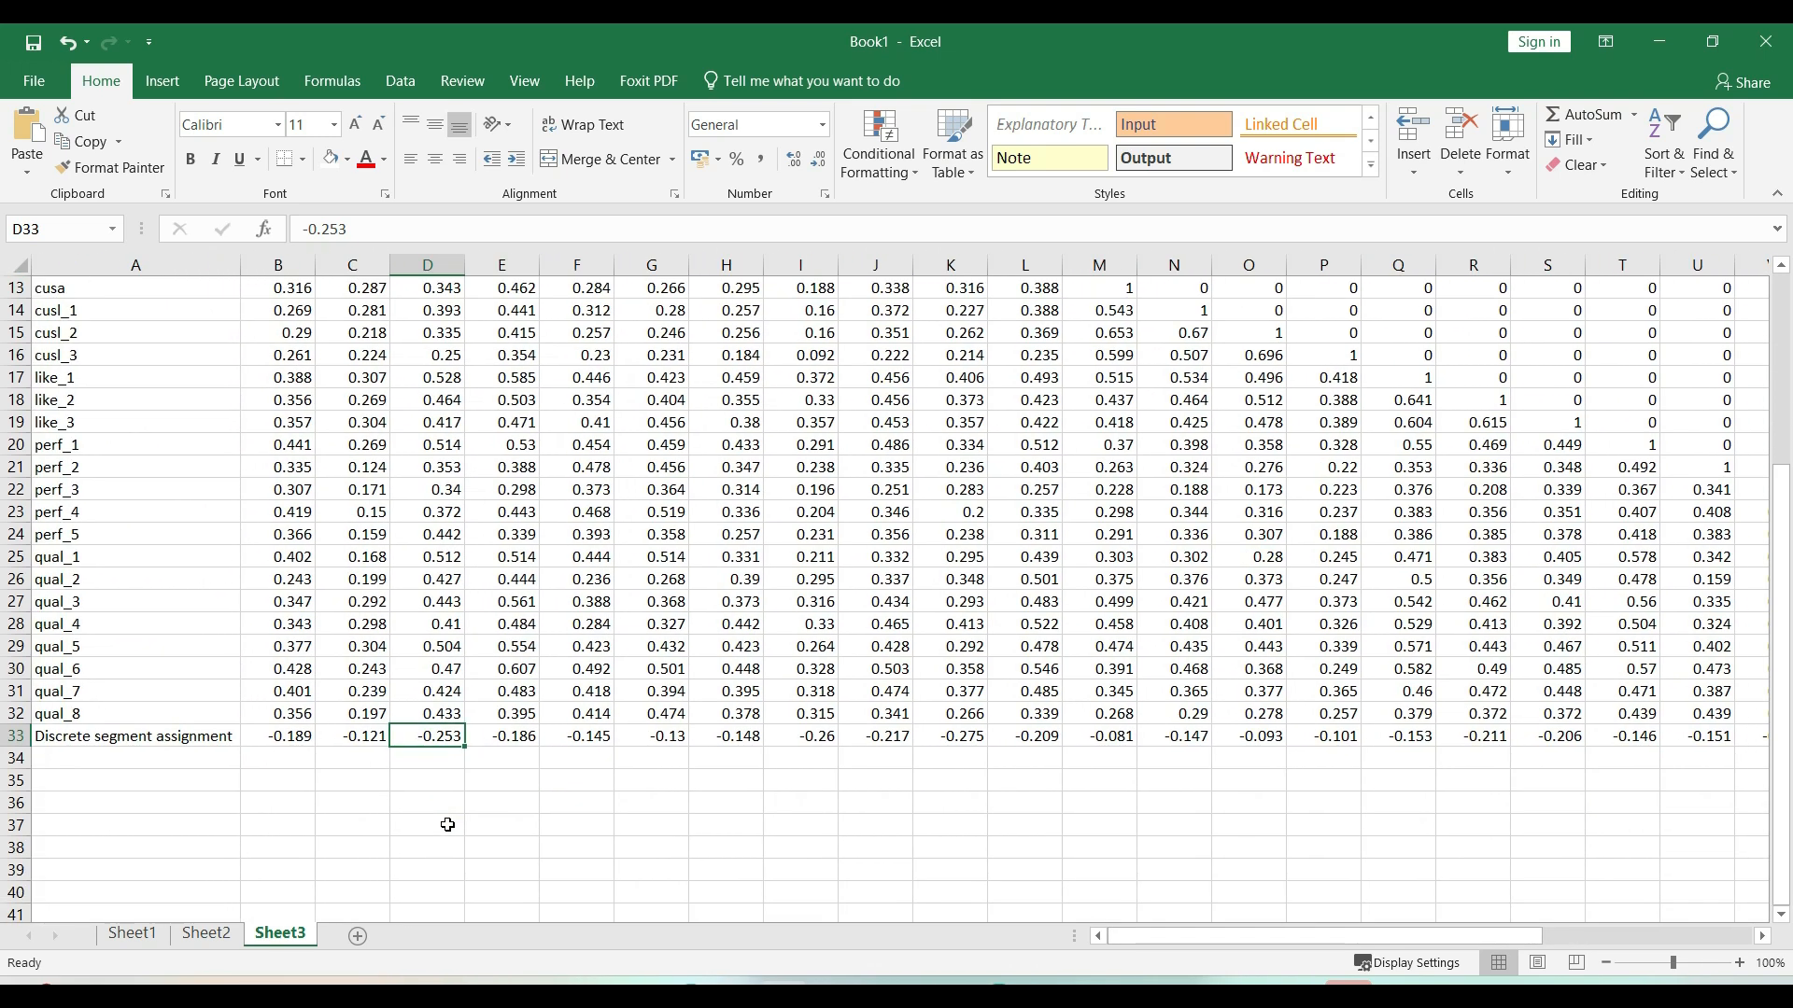
scroll(448, 825, up, 4)
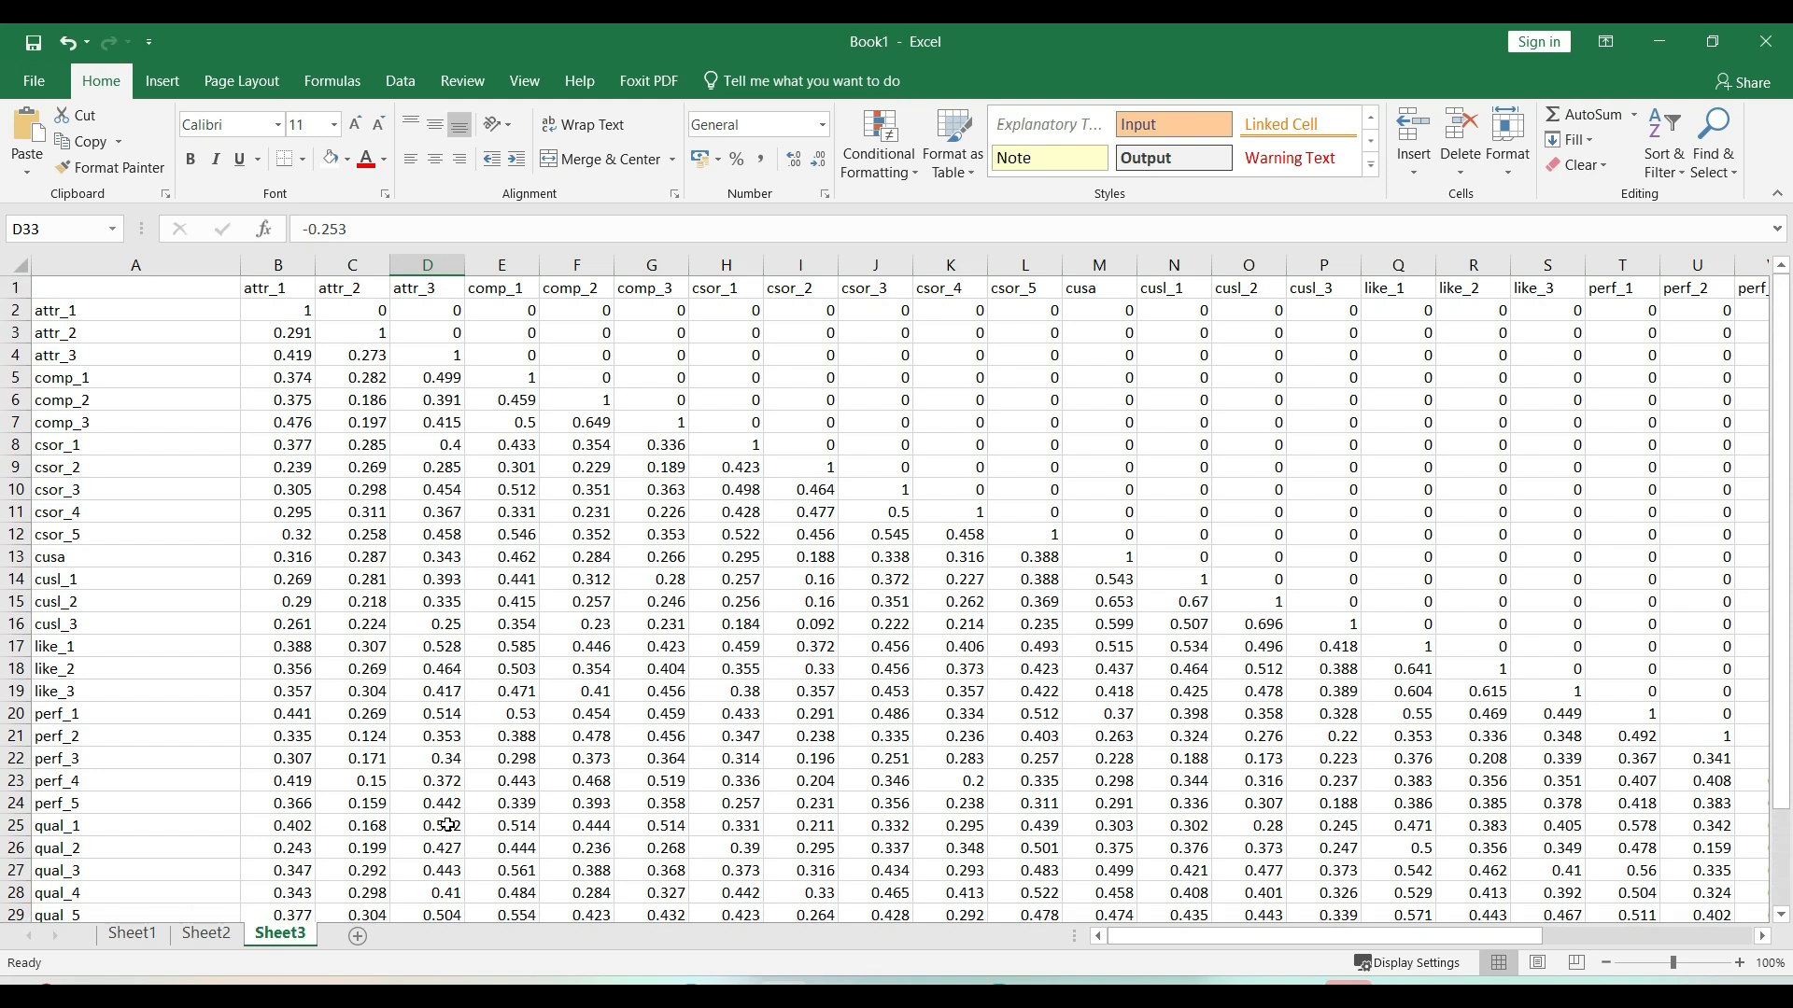
scroll(448, 825, down, 2)
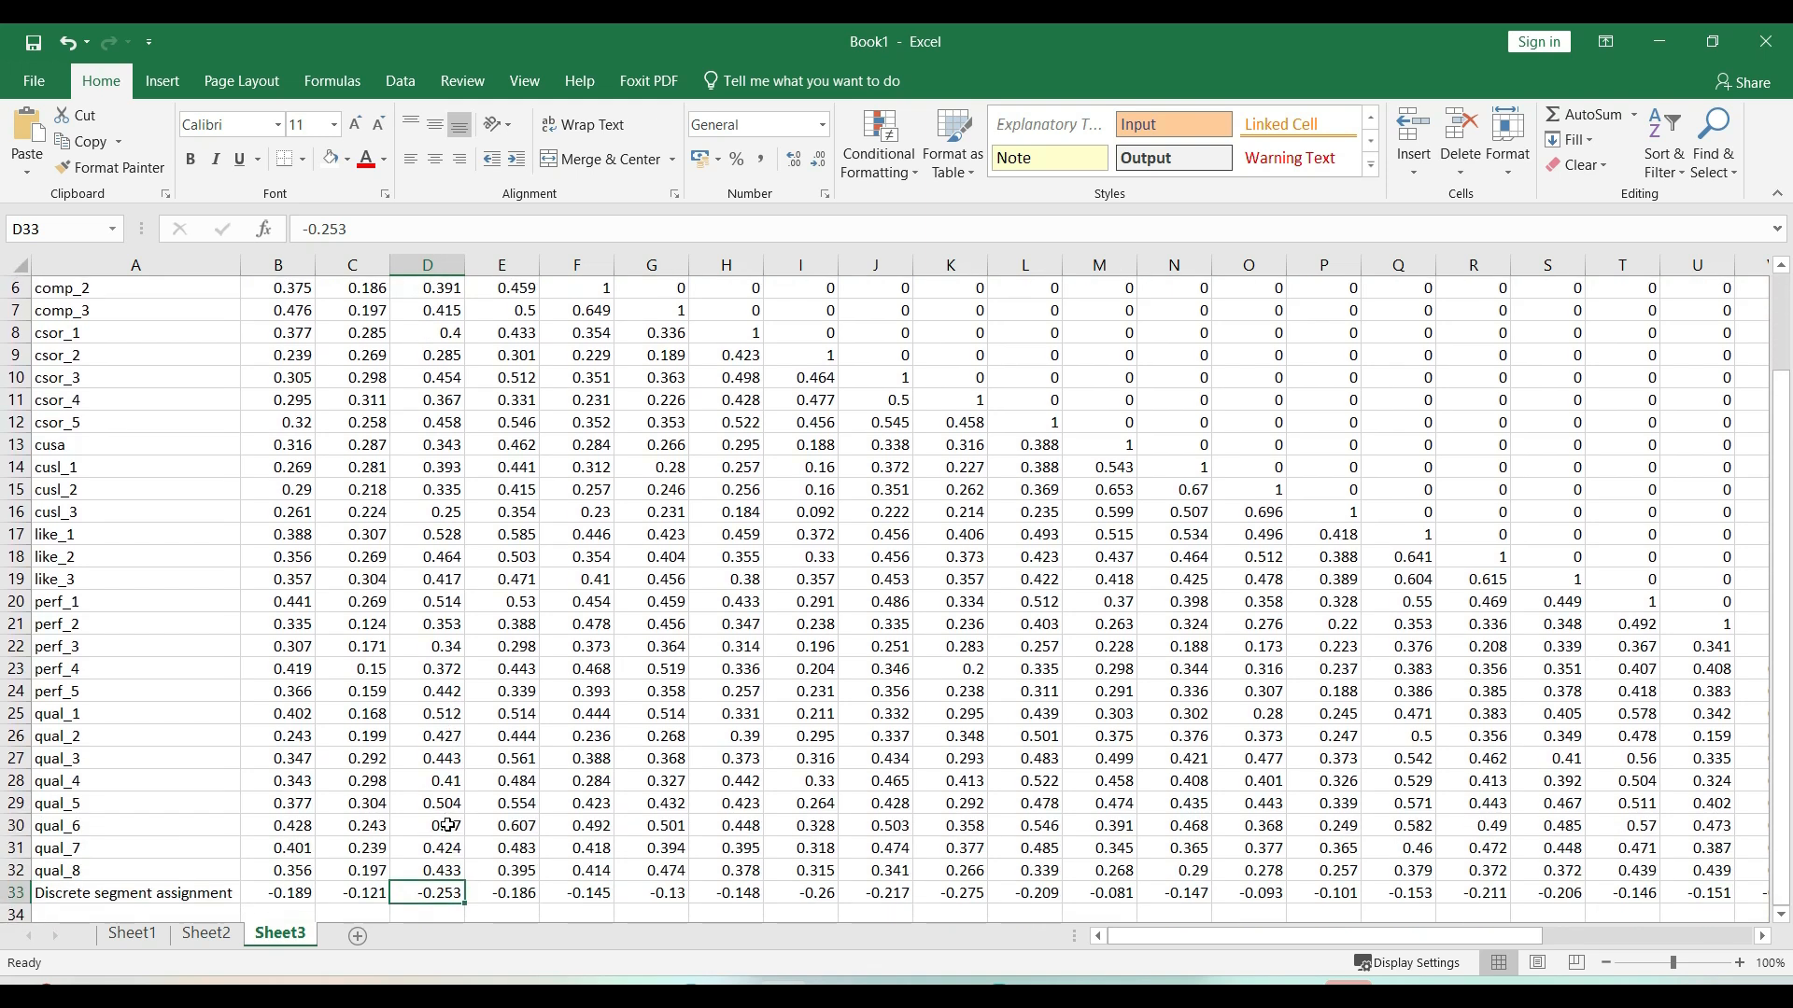
scroll(448, 825, up, 2)
scroll(448, 826, down, 3)
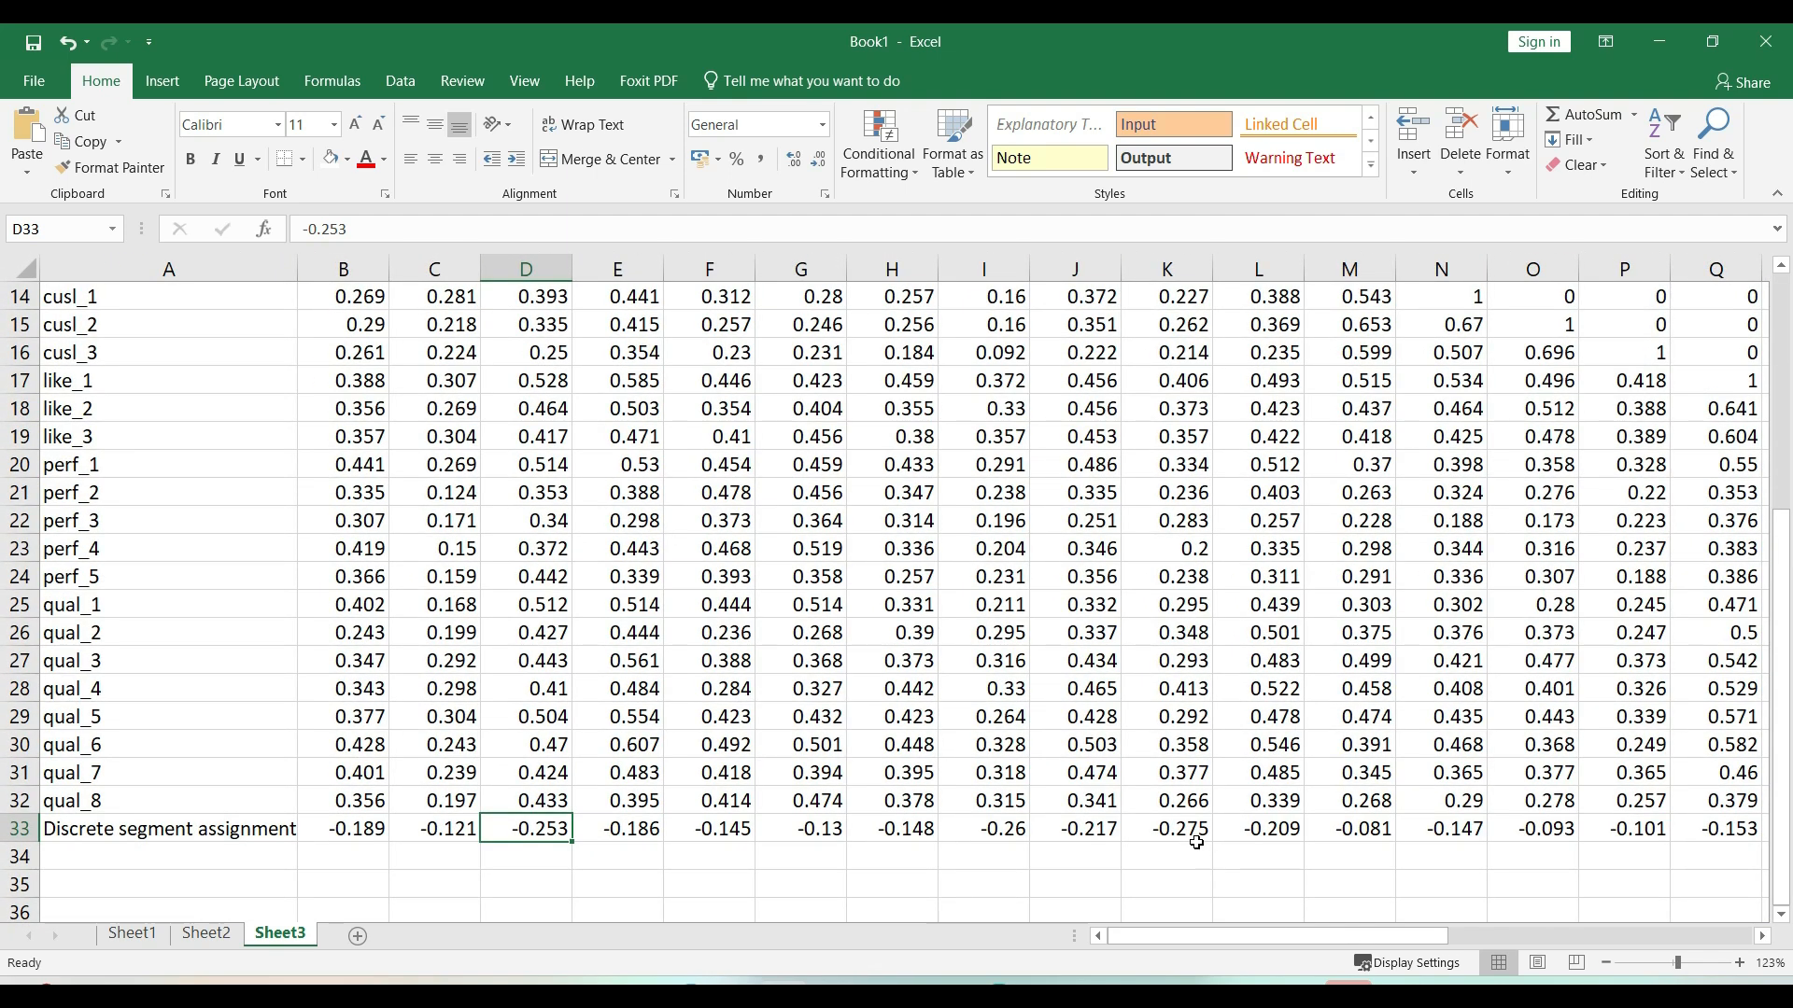
scroll(1190, 828, up, 4)
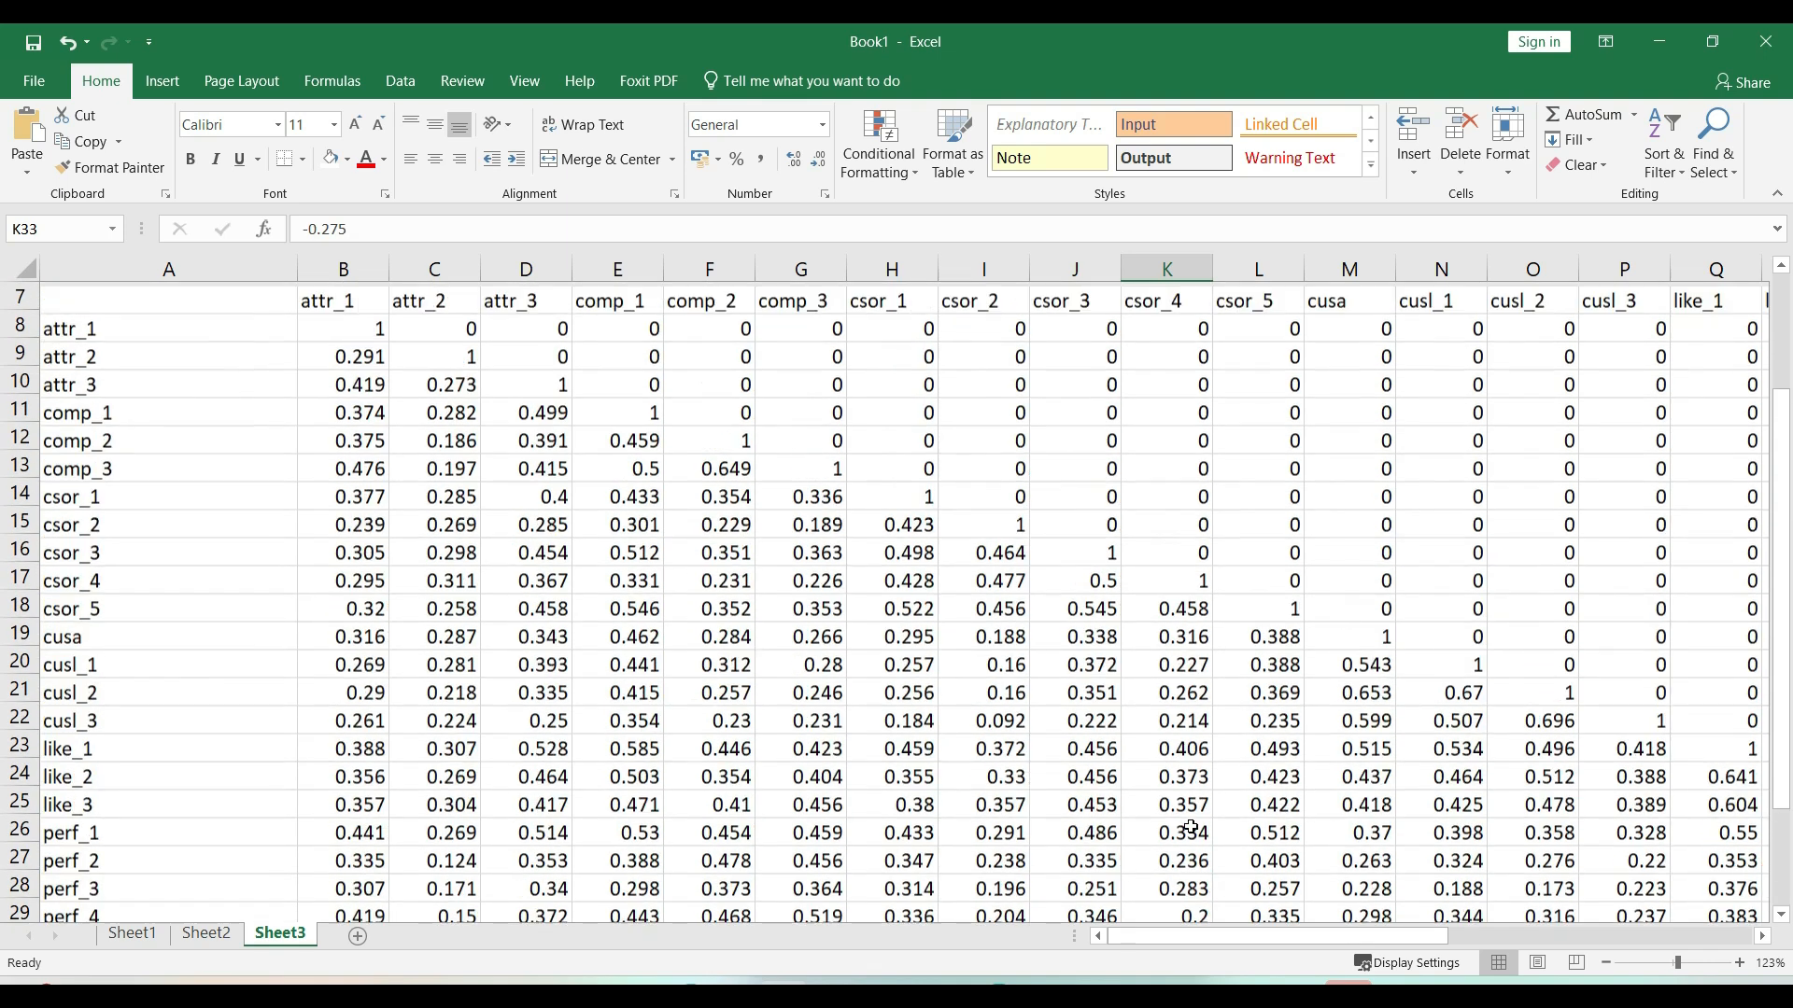
scroll(1190, 827, down, 1)
scroll(1190, 827, down, 3)
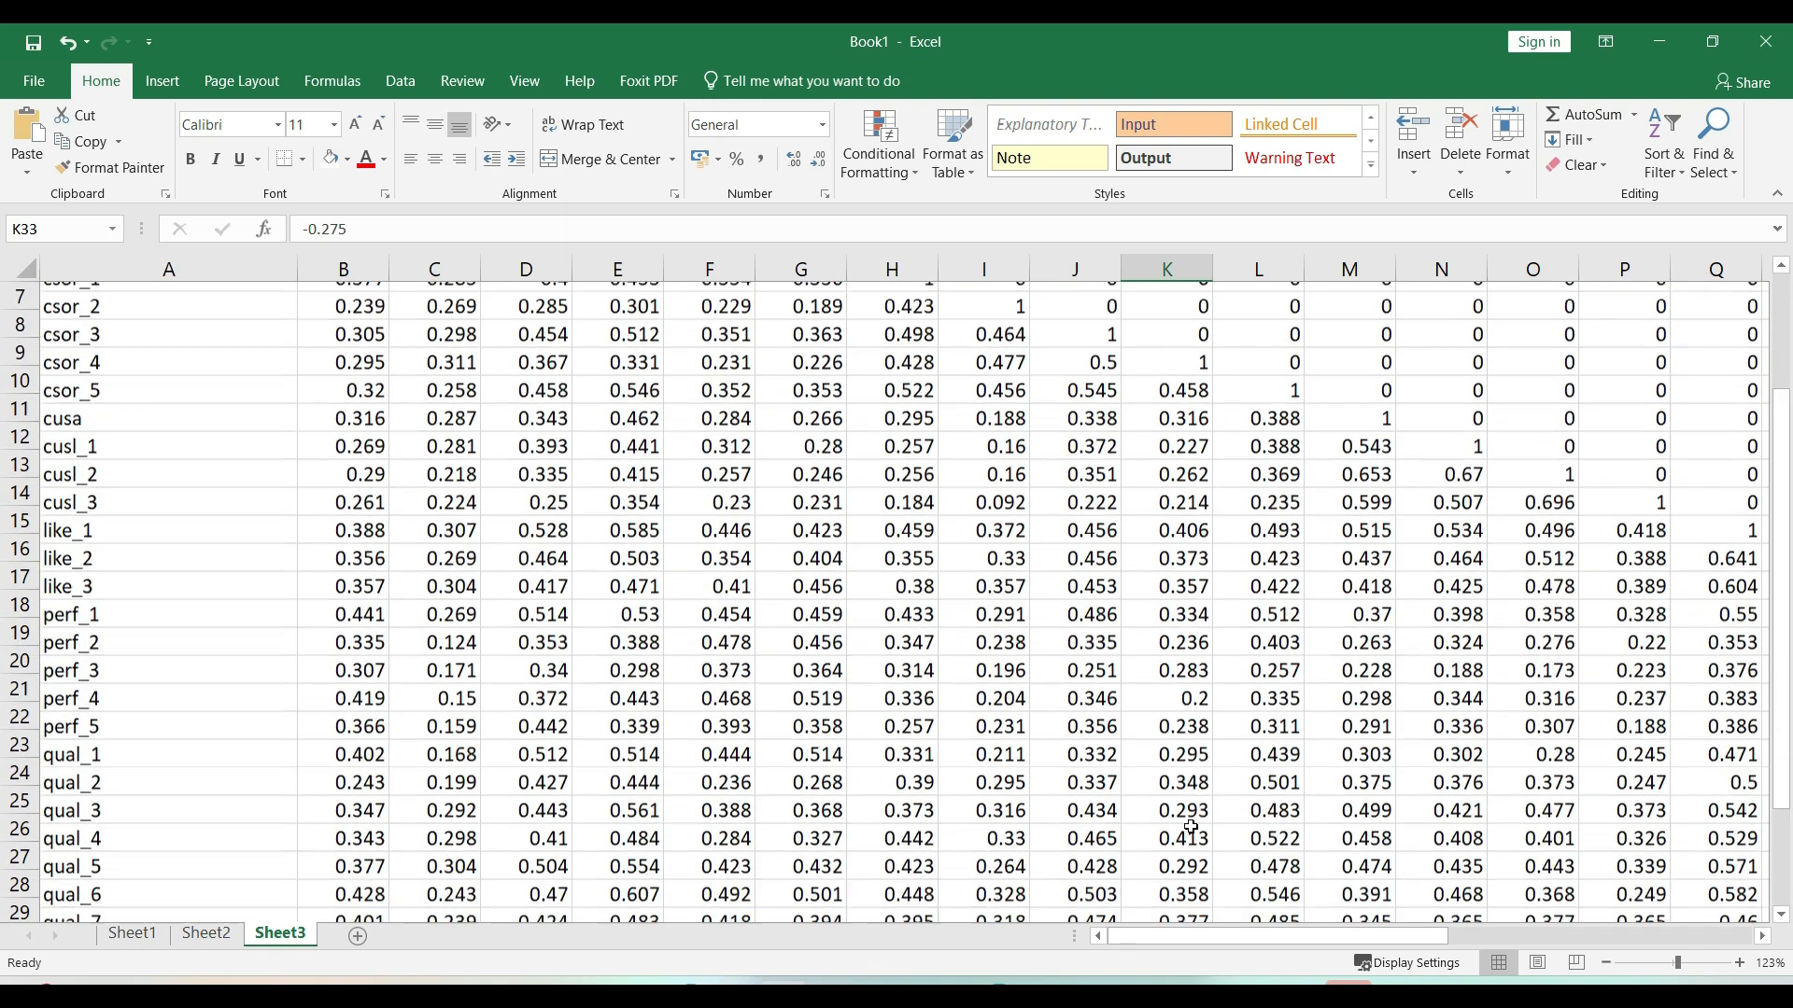
Examine the Discrete segment assignment correlations along row 33 for the indicators out to column AF
scroll(1190, 828, up, 1)
scroll(1190, 827, right, 1)
scroll(1190, 827, right, 8)
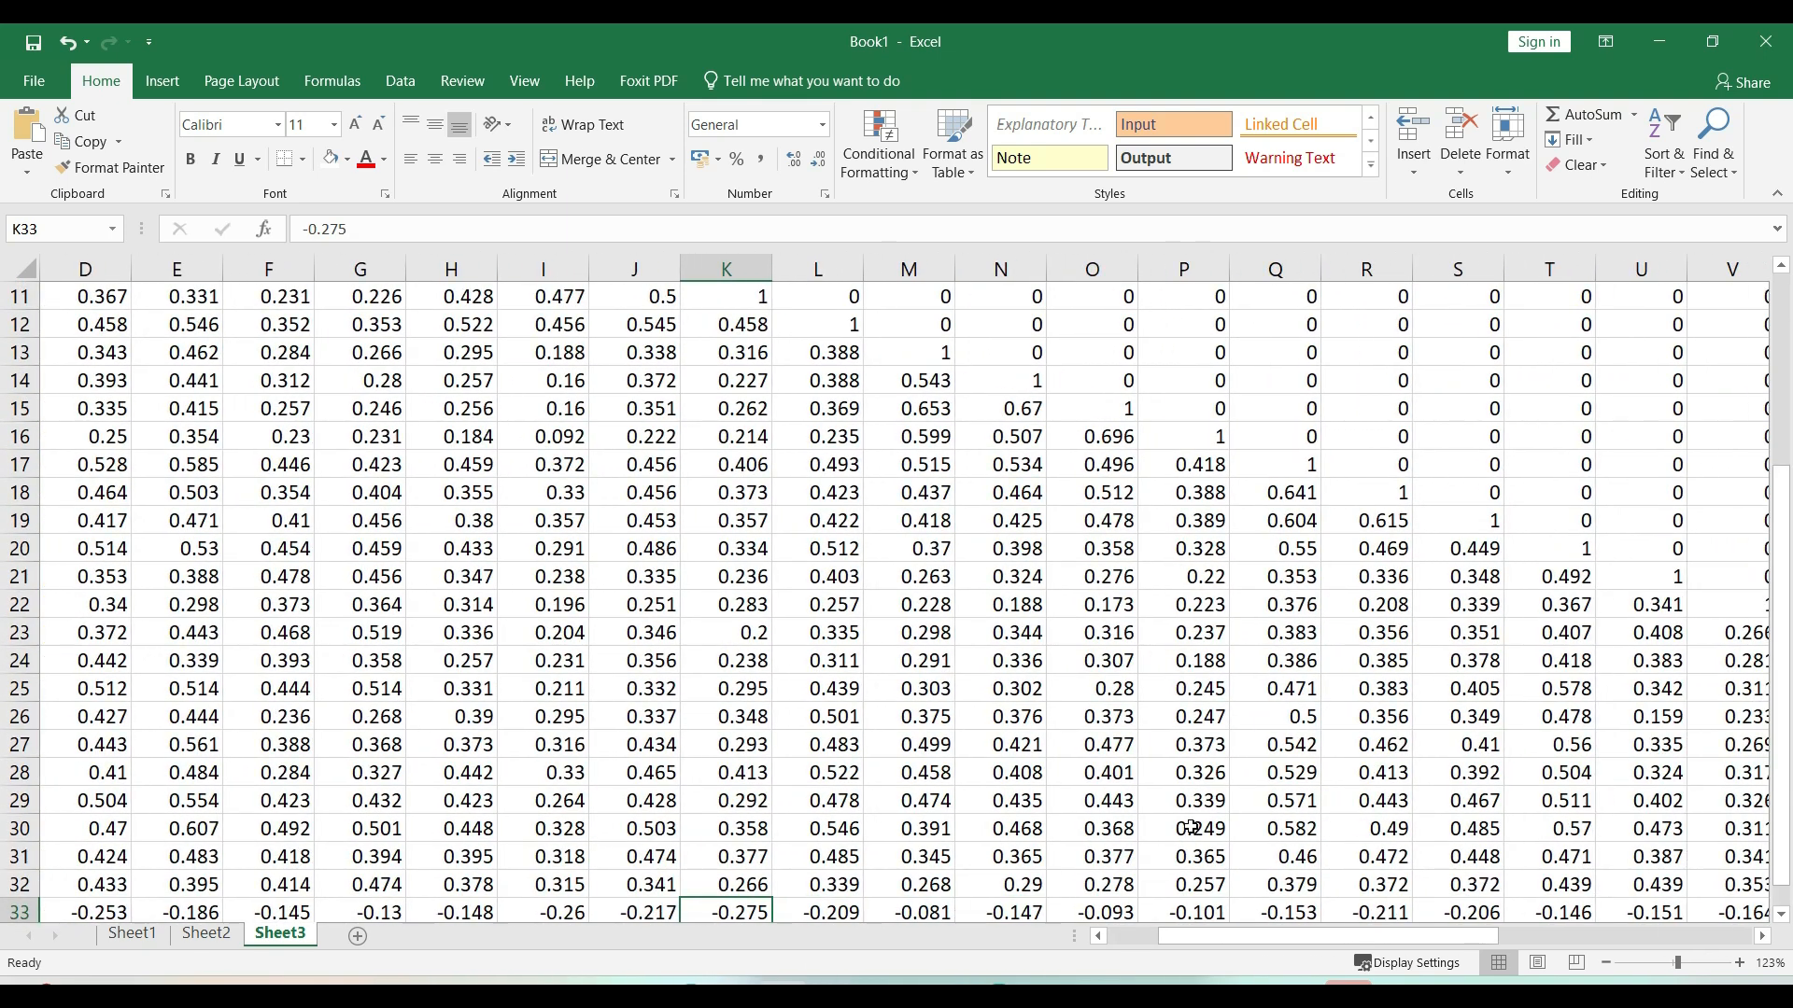
scroll(1190, 827, right, 5)
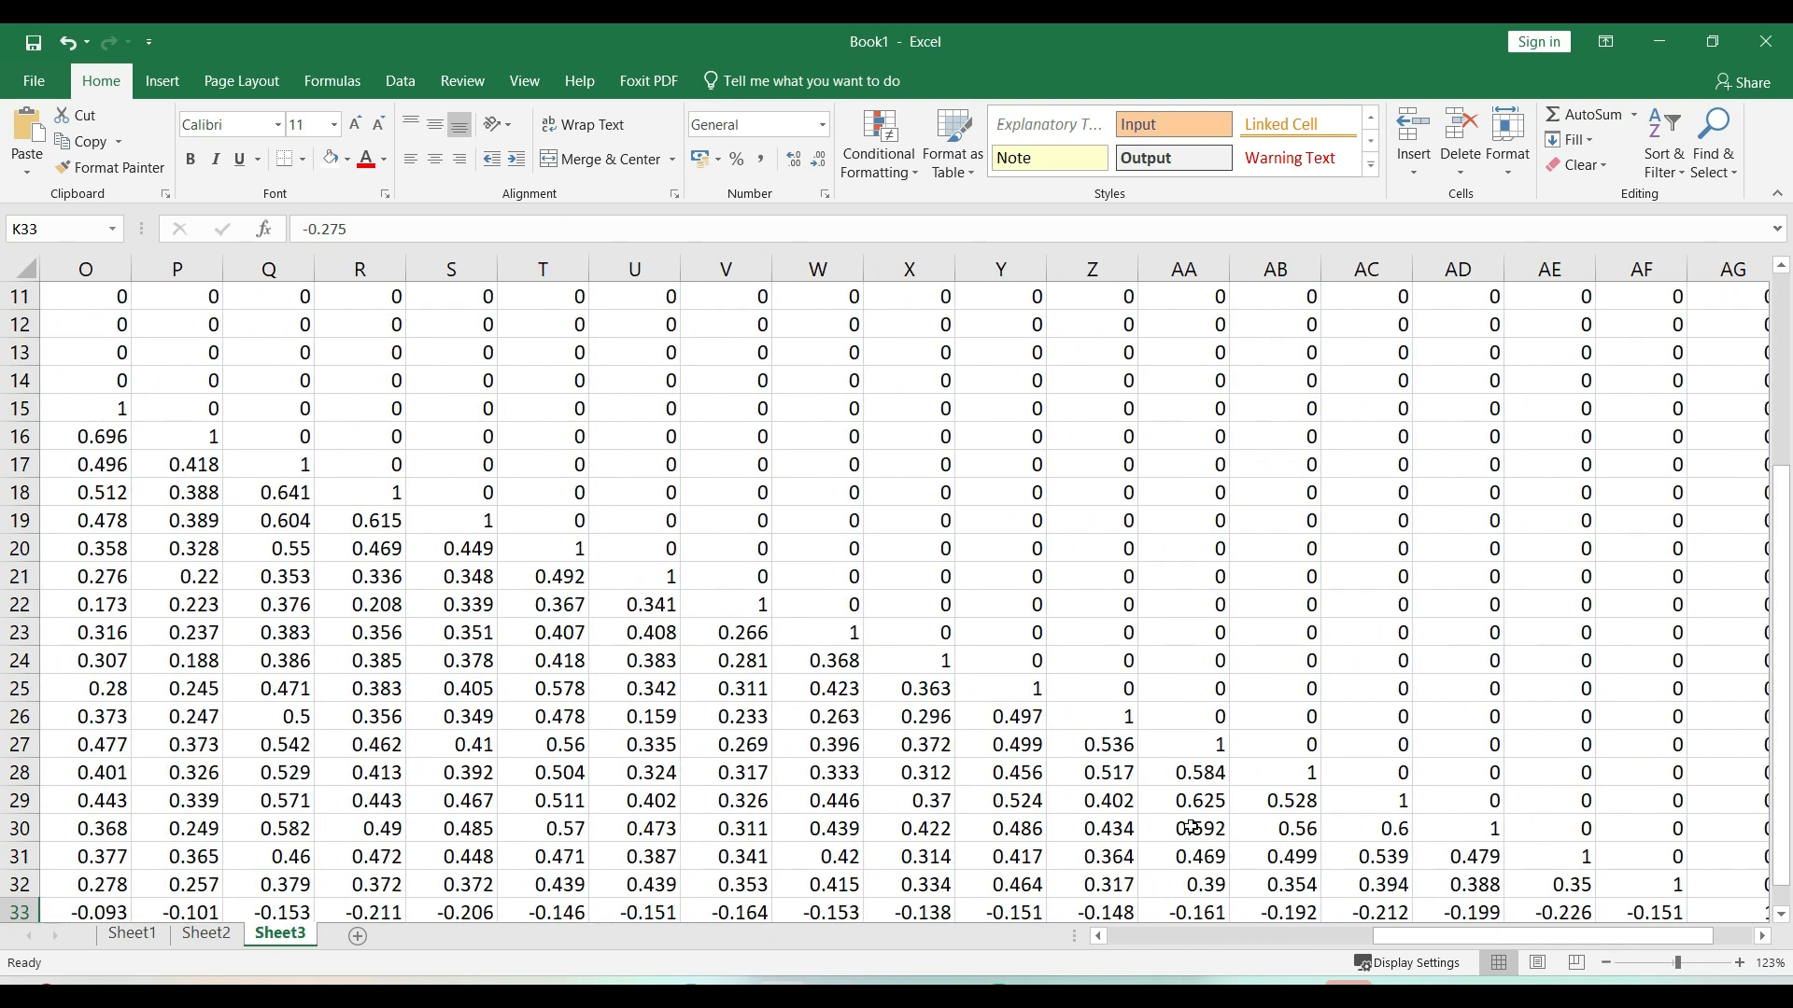
scroll(1190, 828, left, 2)
scroll(1190, 827, left, 9)
scroll(1190, 827, down, 1)
scroll(1190, 827, down, 2)
scroll(1190, 828, left, 3)
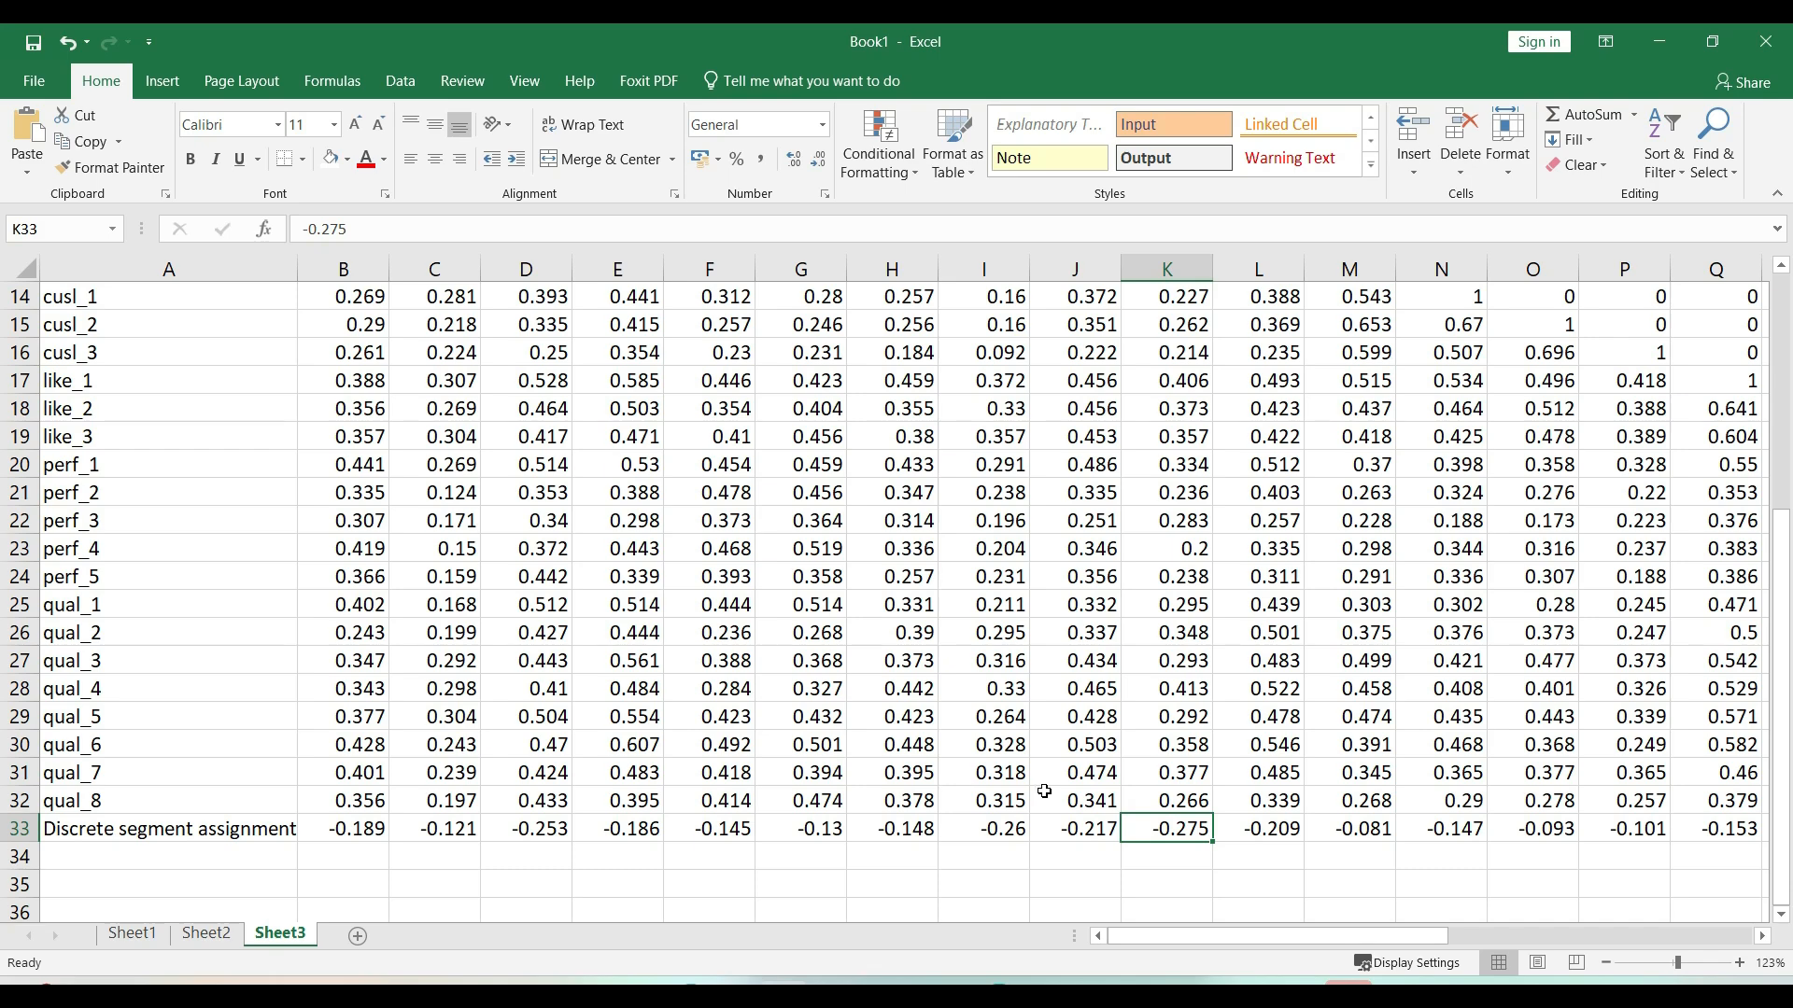
Switch to SmartPLS, return to the workspace and reopen the "new fimix 2 segment" data file
mouse_move(1106, 961)
click(1099, 924)
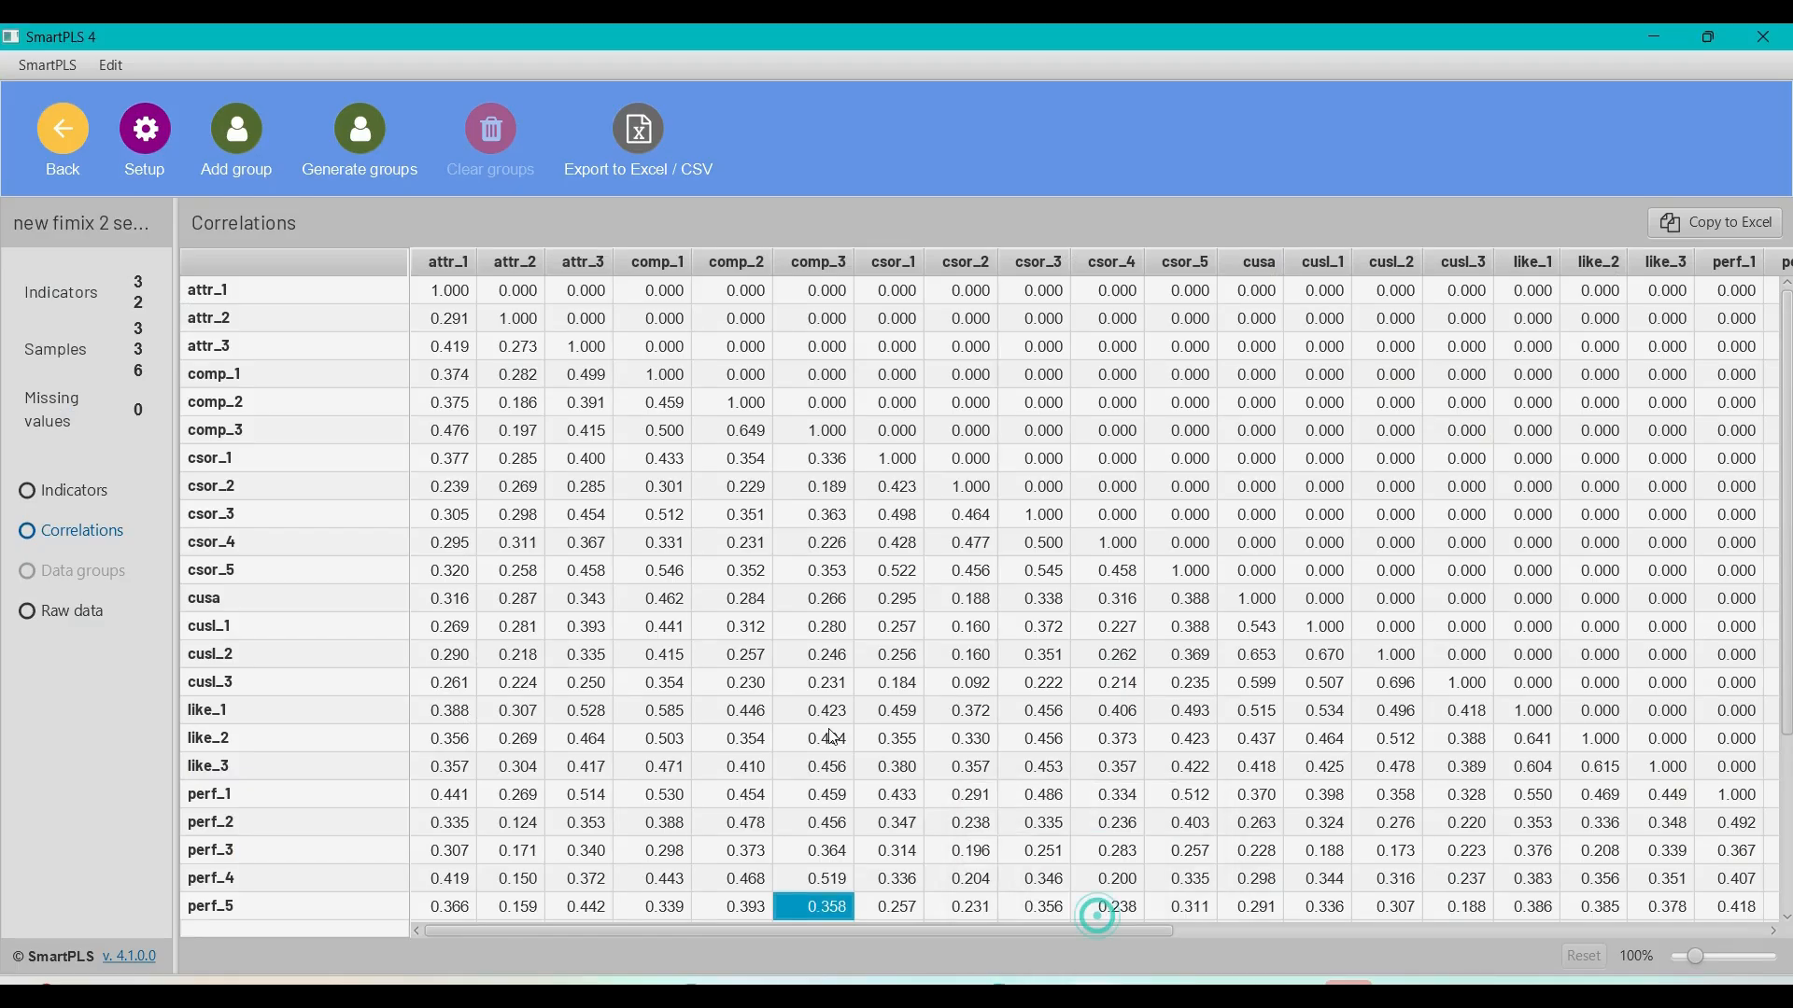
click(60, 140)
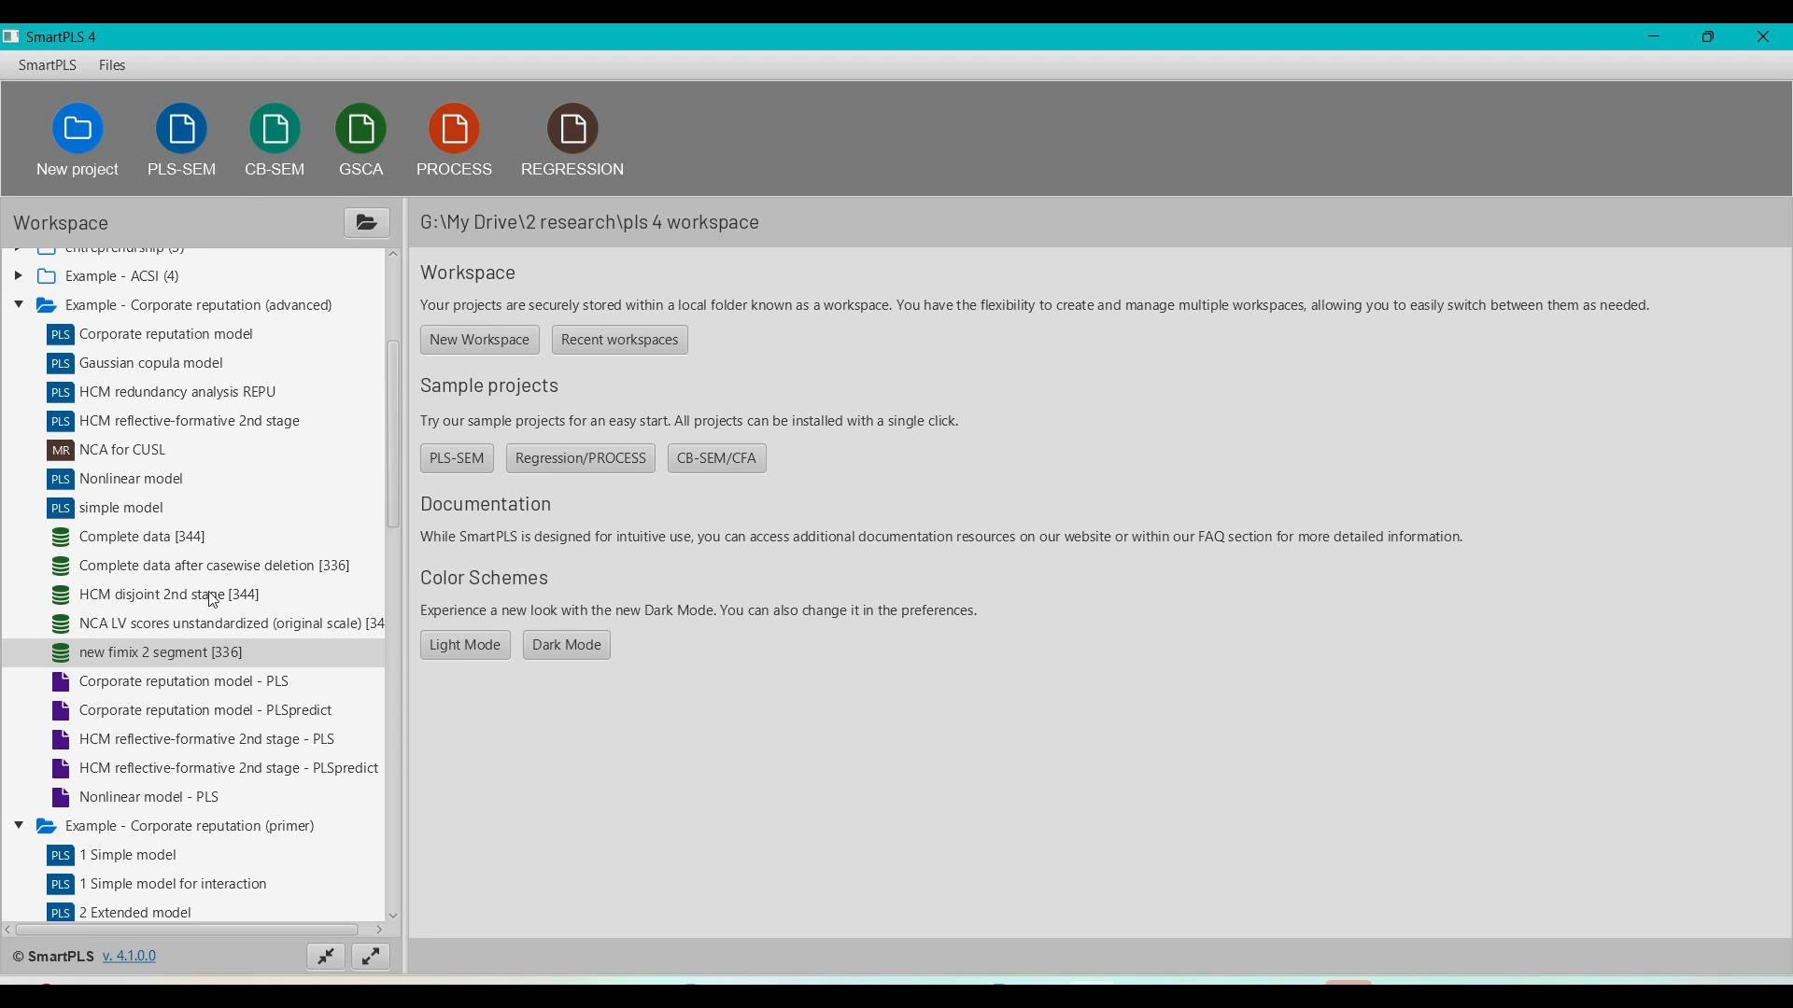
double_click(193, 654)
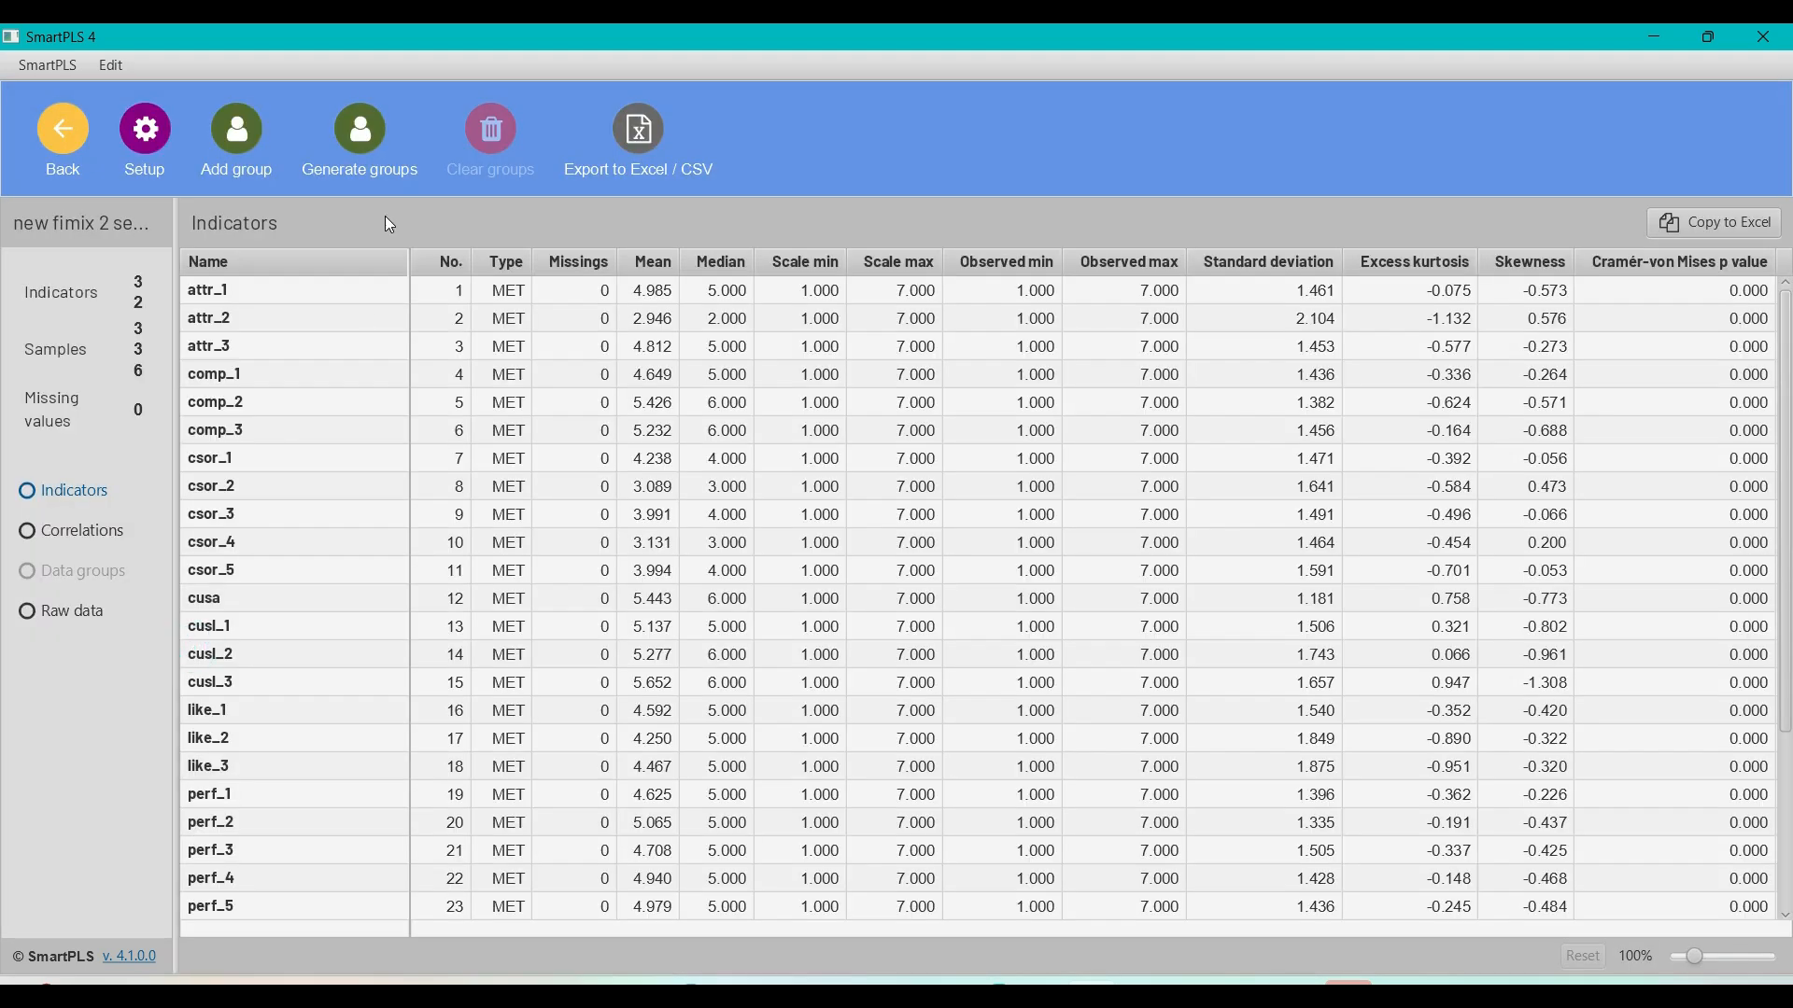
Generate data groups from Discrete segment assignment with name pattern Group_$31 and at least 10 cases per group, and return to the workspace
click(362, 149)
scroll(789, 463, down, 7)
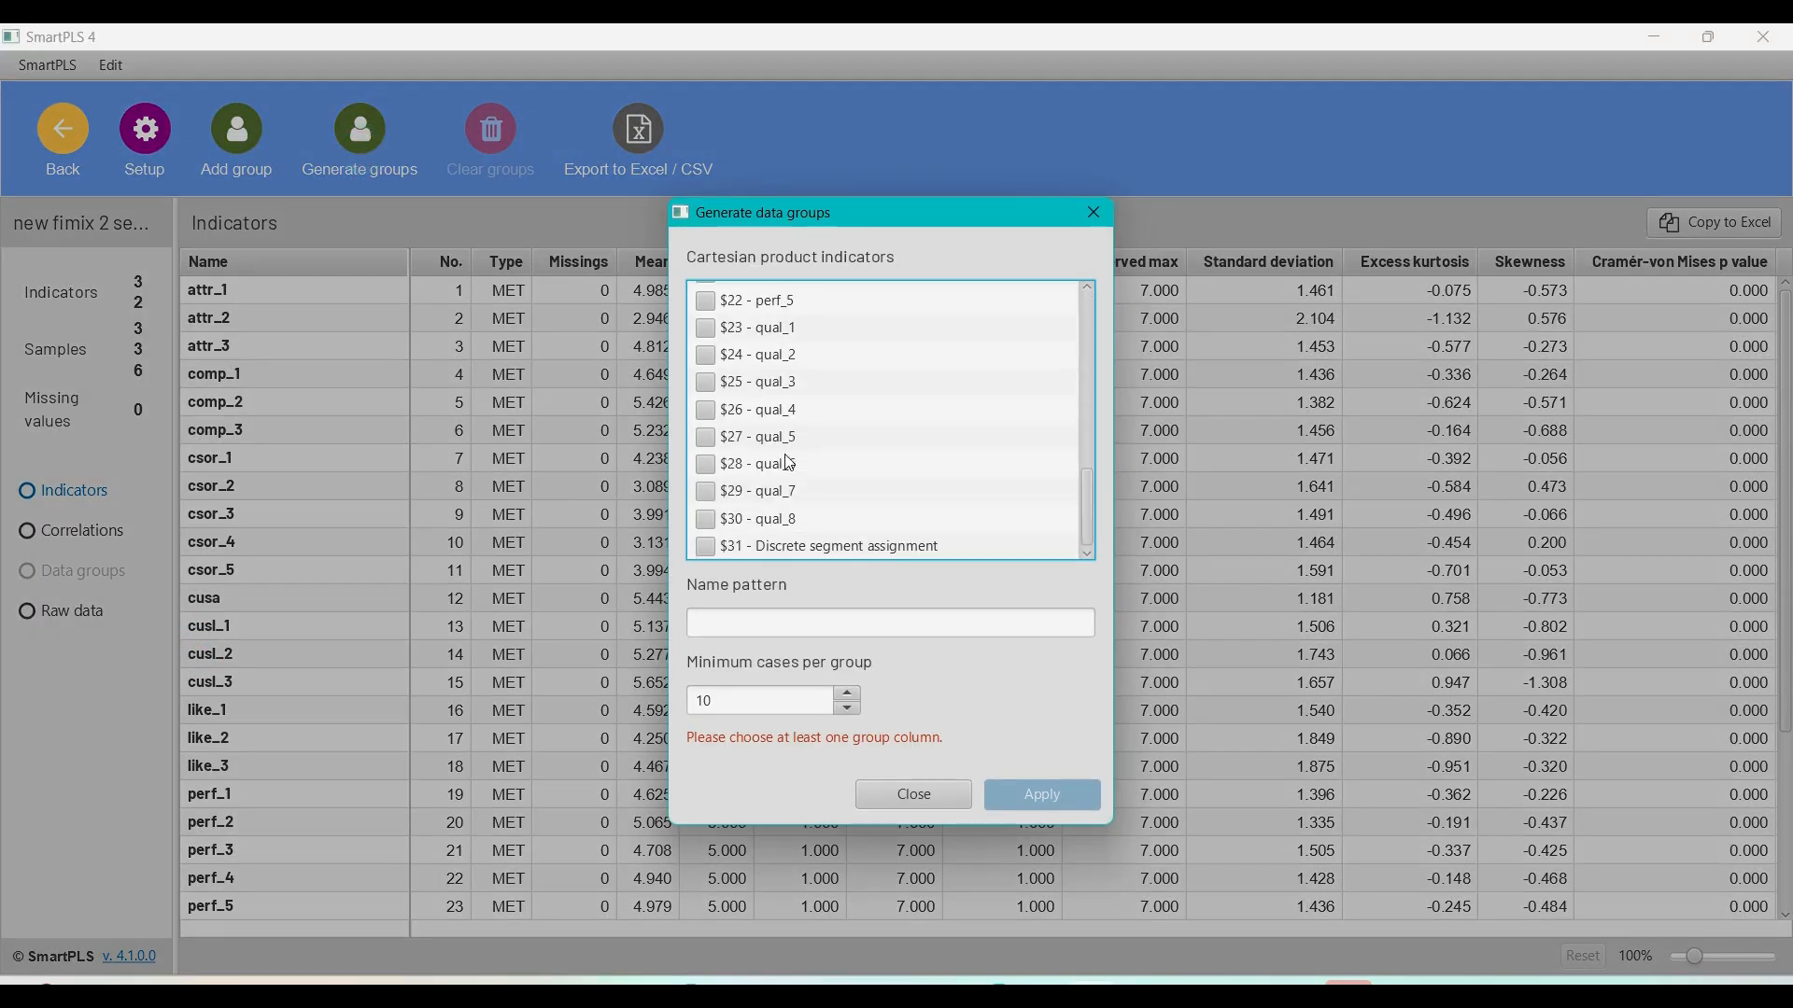
click(717, 548)
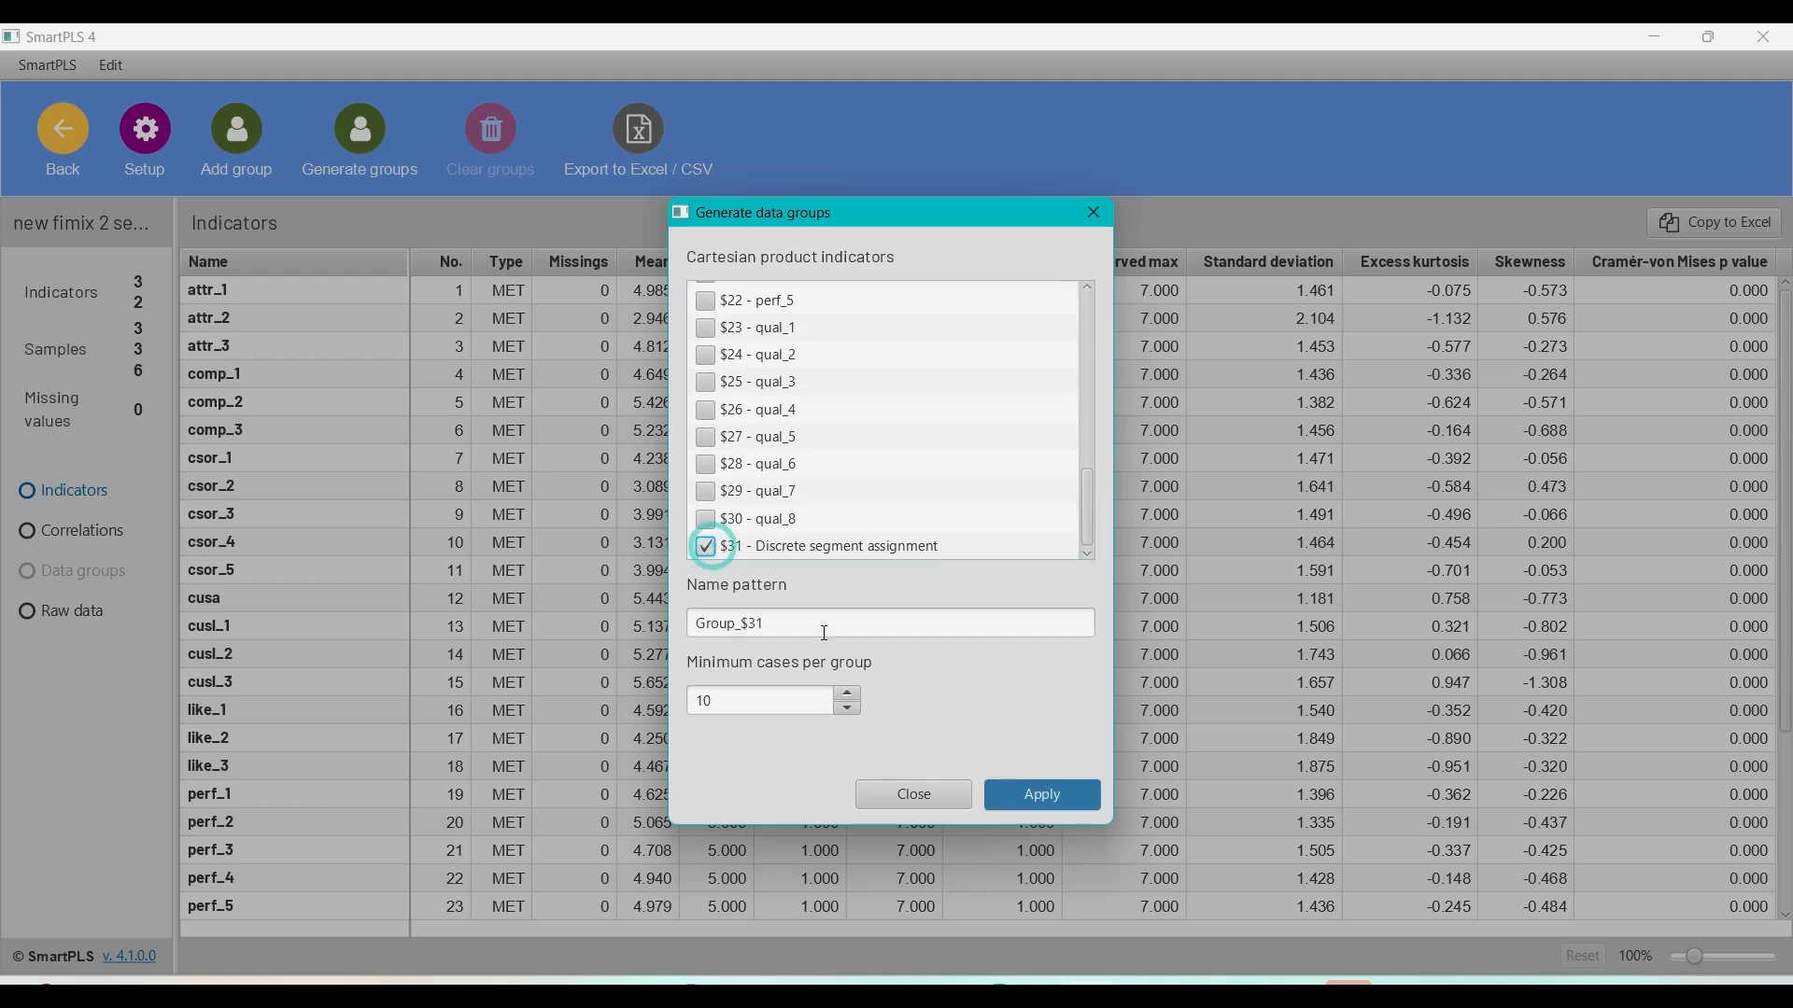
click(1037, 798)
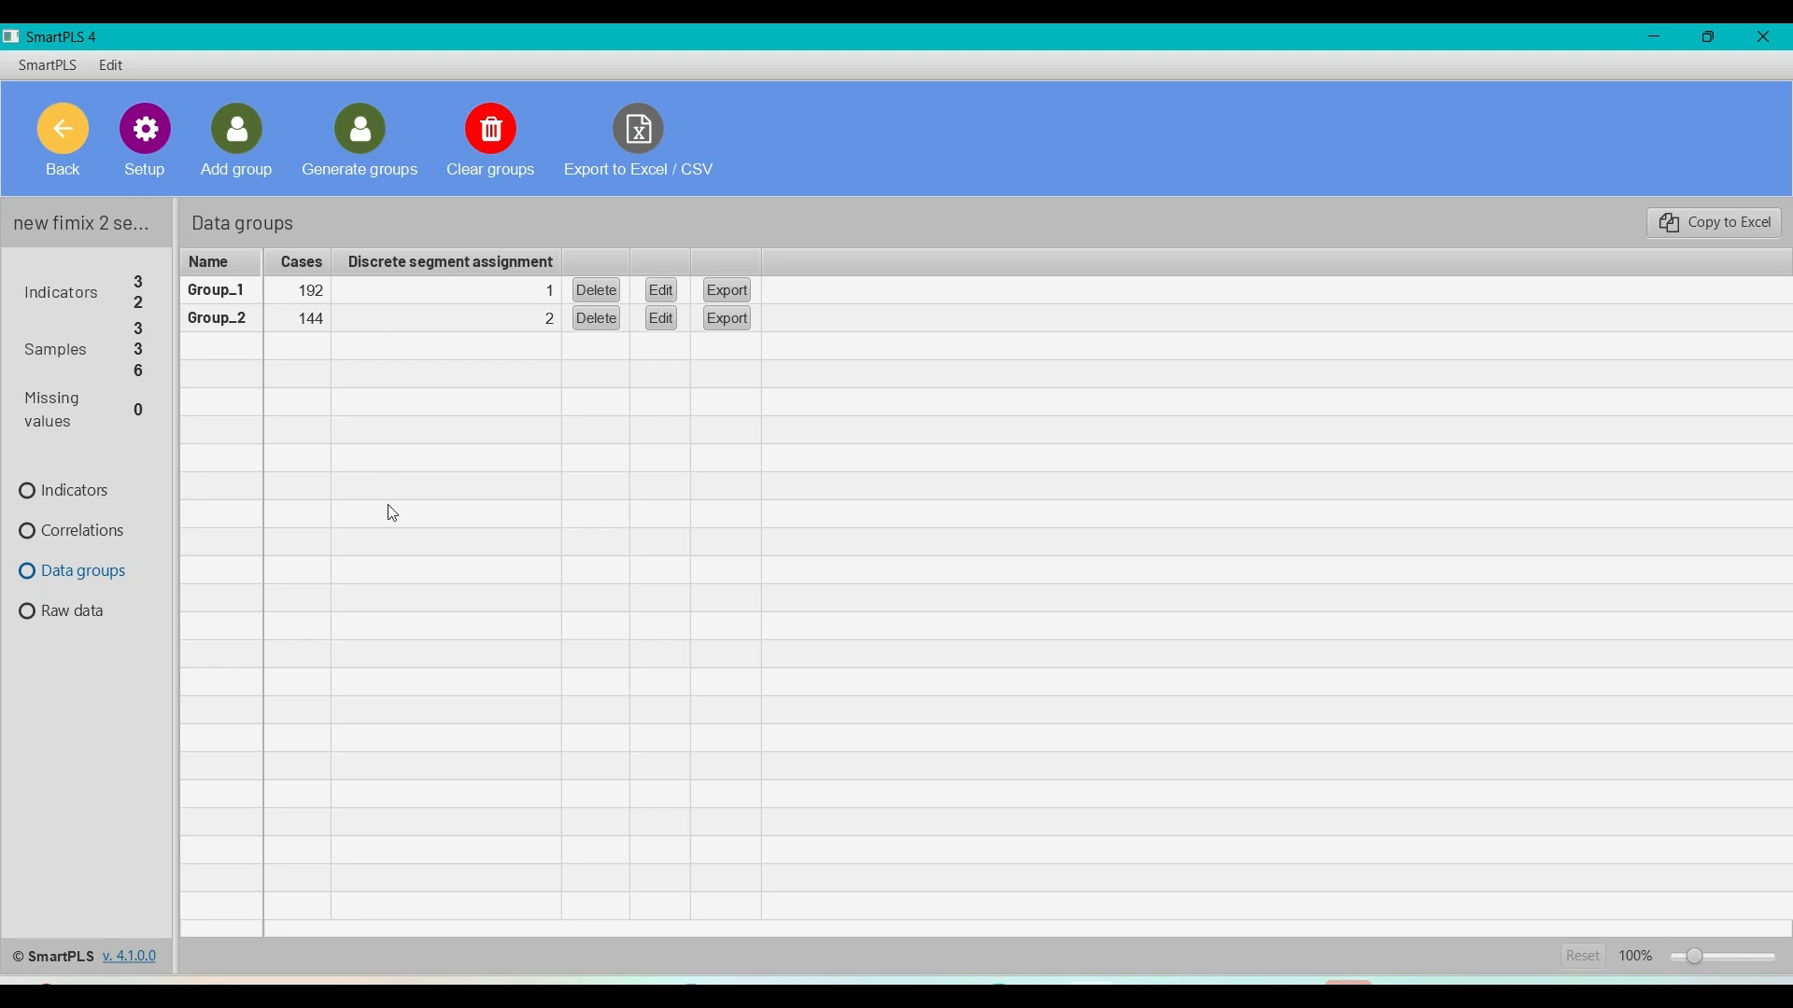
click(85, 136)
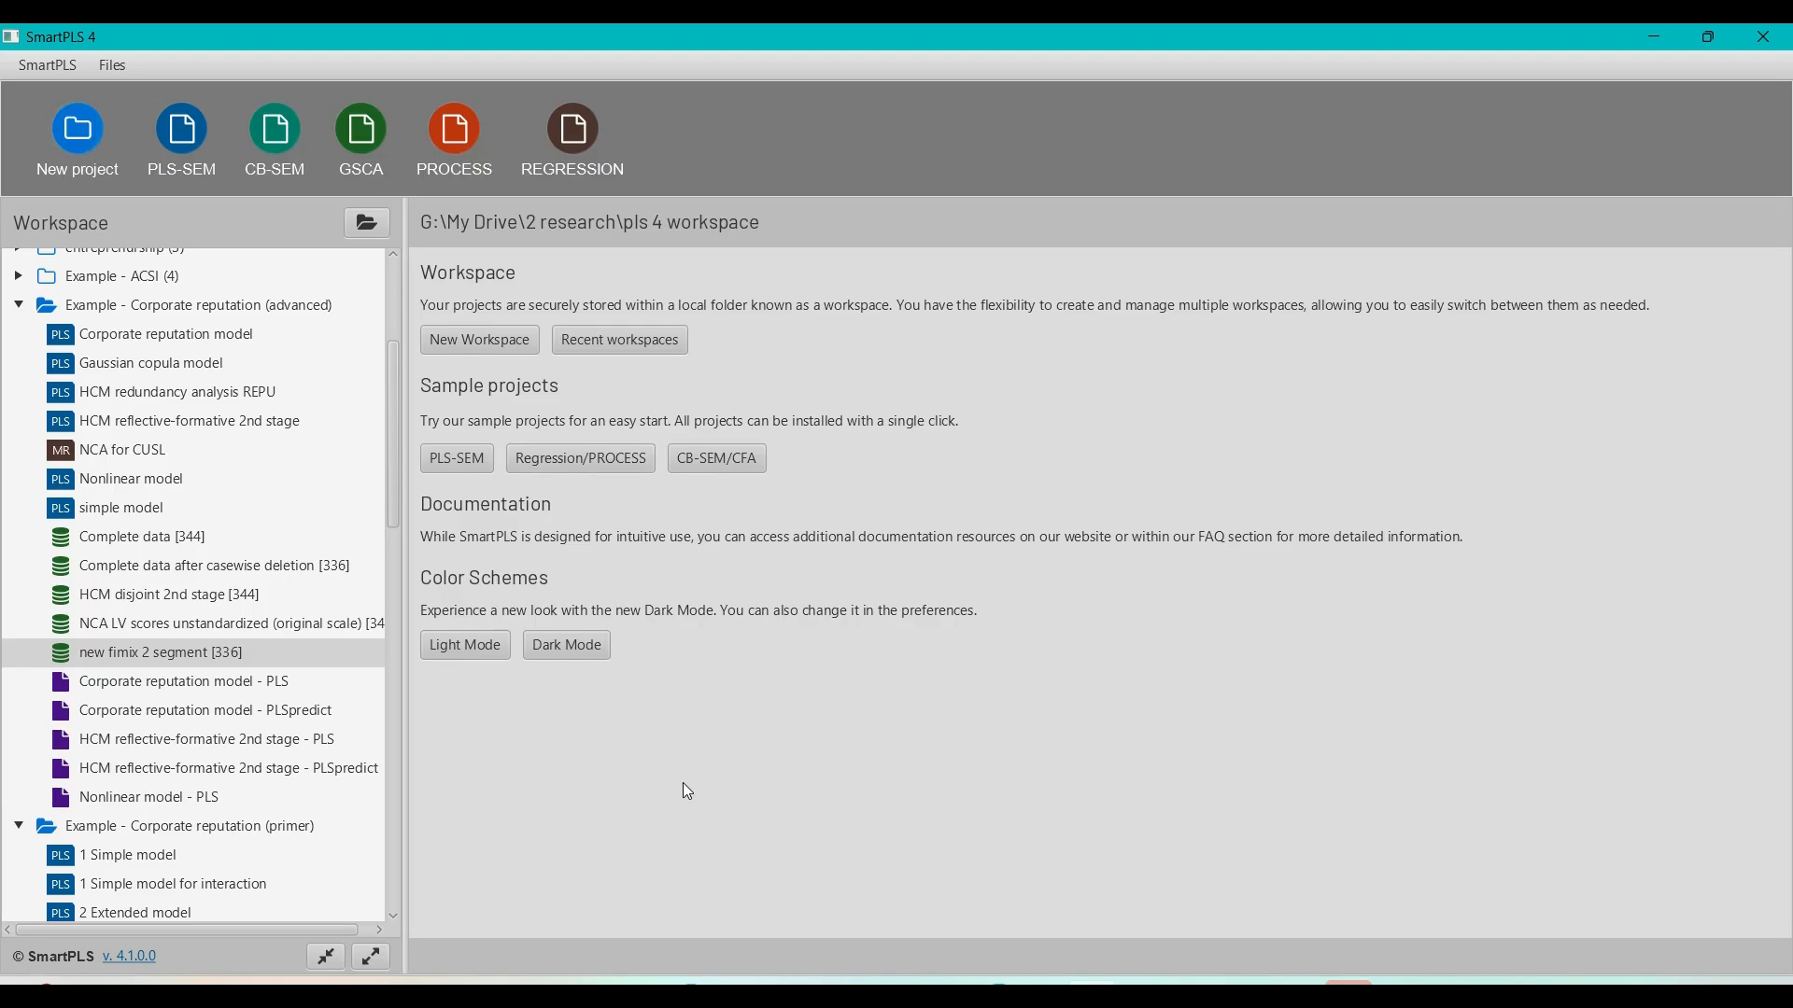